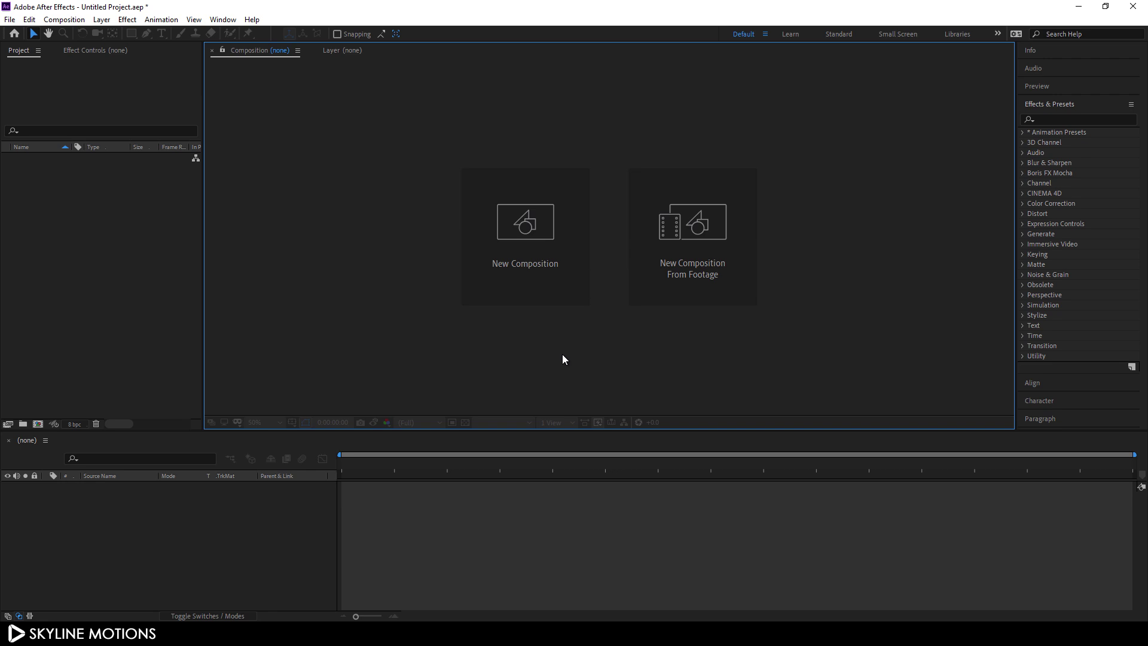
Create a 1920 x 1080, 60 fps, 5-second composition named Main Comp.
left_click(540, 266)
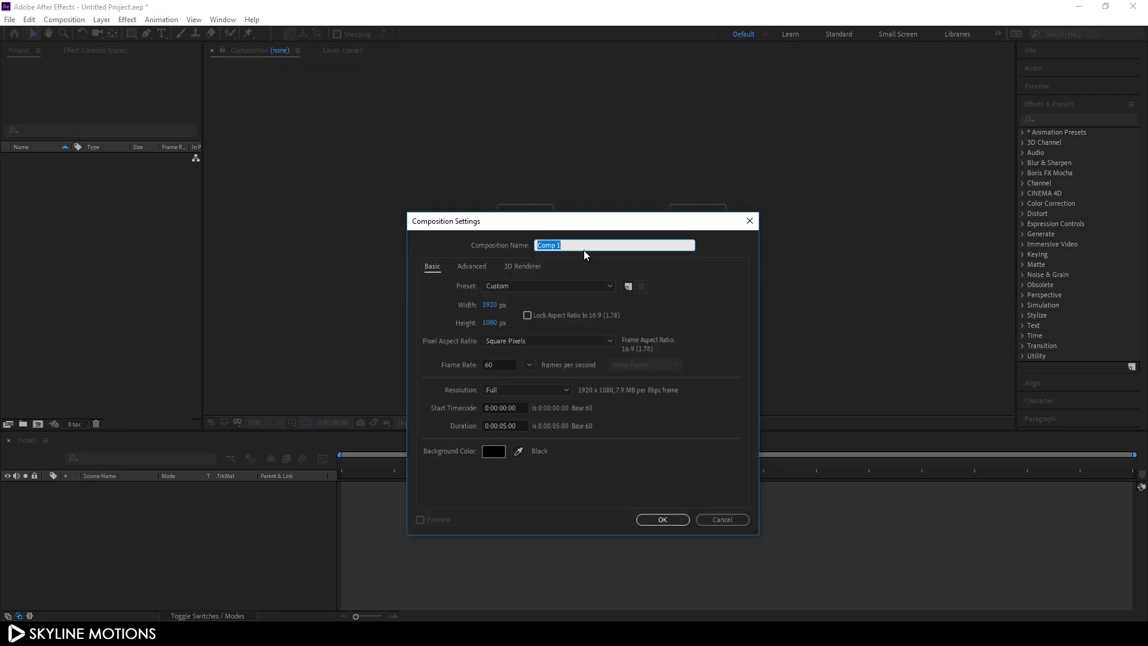
type("Main")
left_click(677, 520)
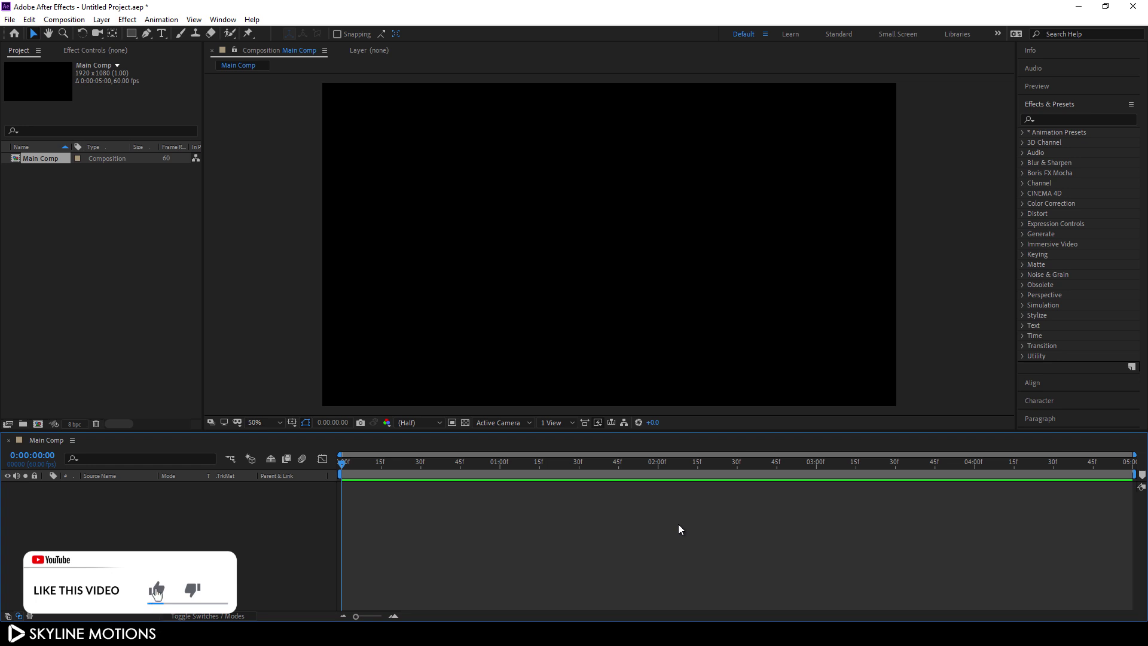
Create a second 1920 x 1080, 60 fps, 5-second composition named BG.
left_click(64, 19)
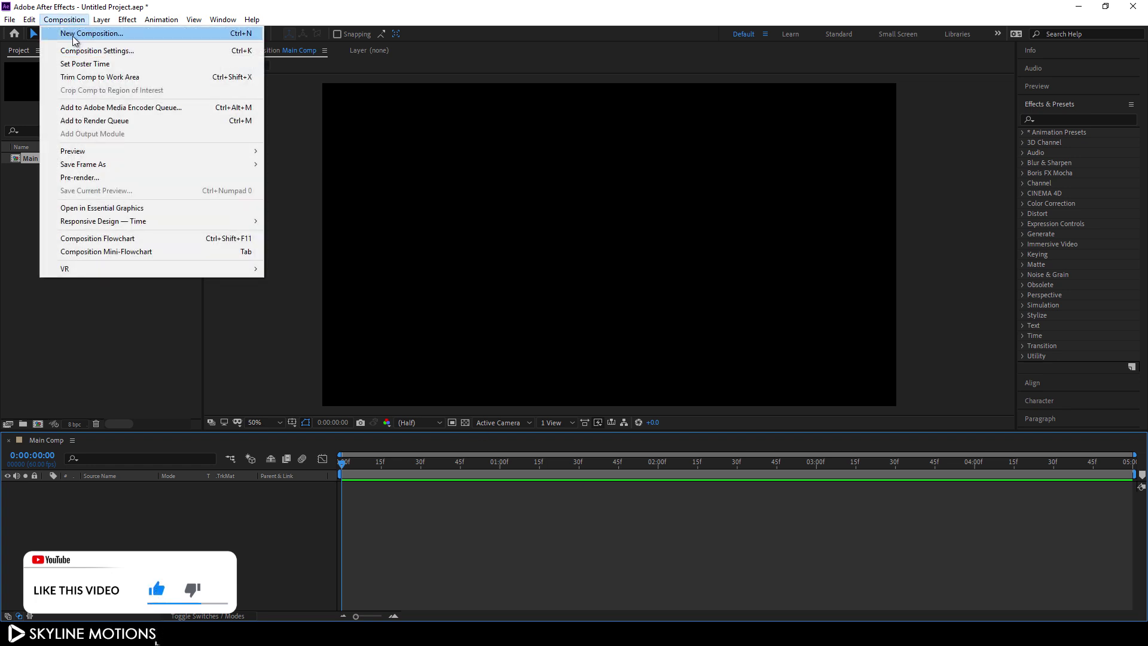
left_click(74, 34)
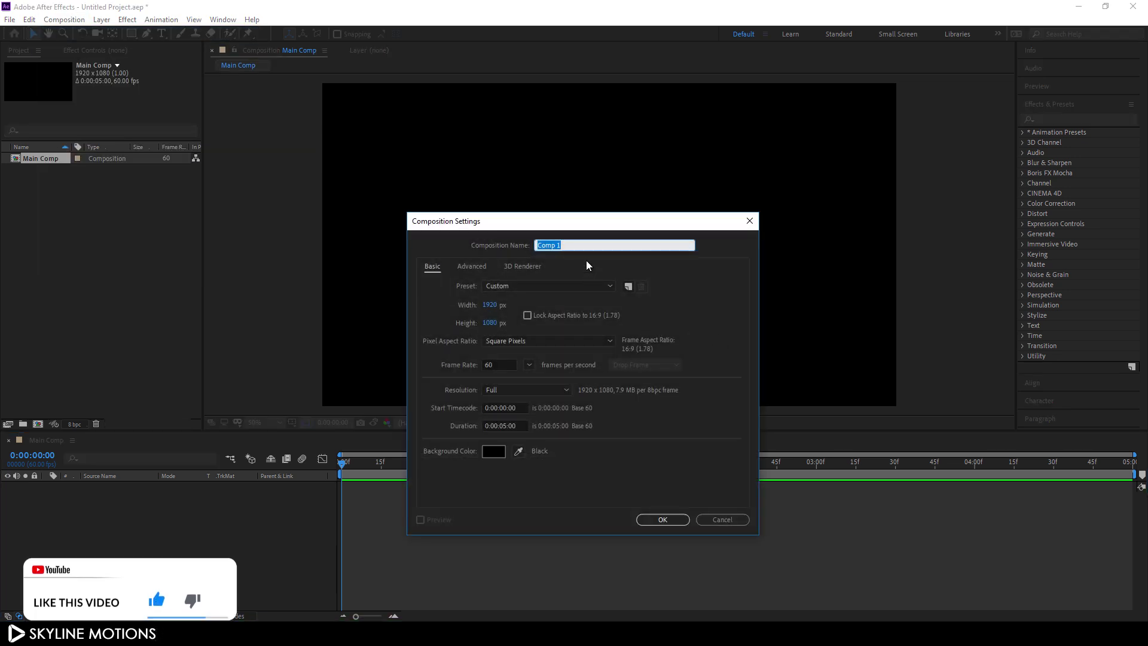
type("BG")
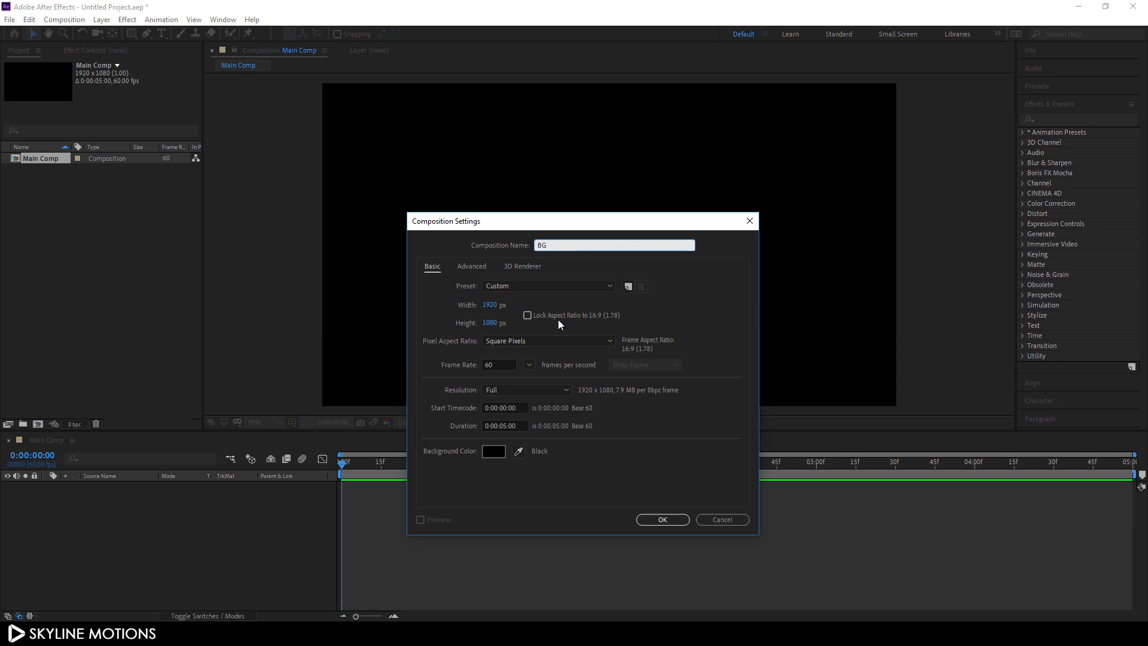
left_click(662, 524)
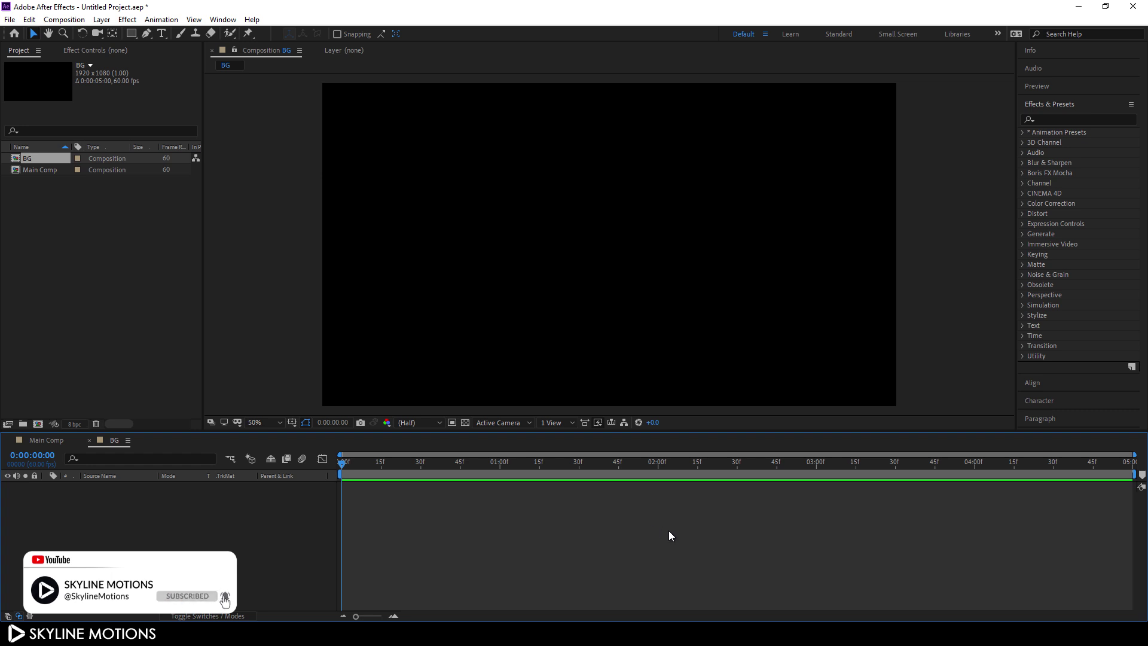
Import the stairway-828883_1920 image from the Paint Brush folder and add it to the BG composition's timeline.
right_click(101, 251)
mouse_move(139, 311)
left_click(260, 311)
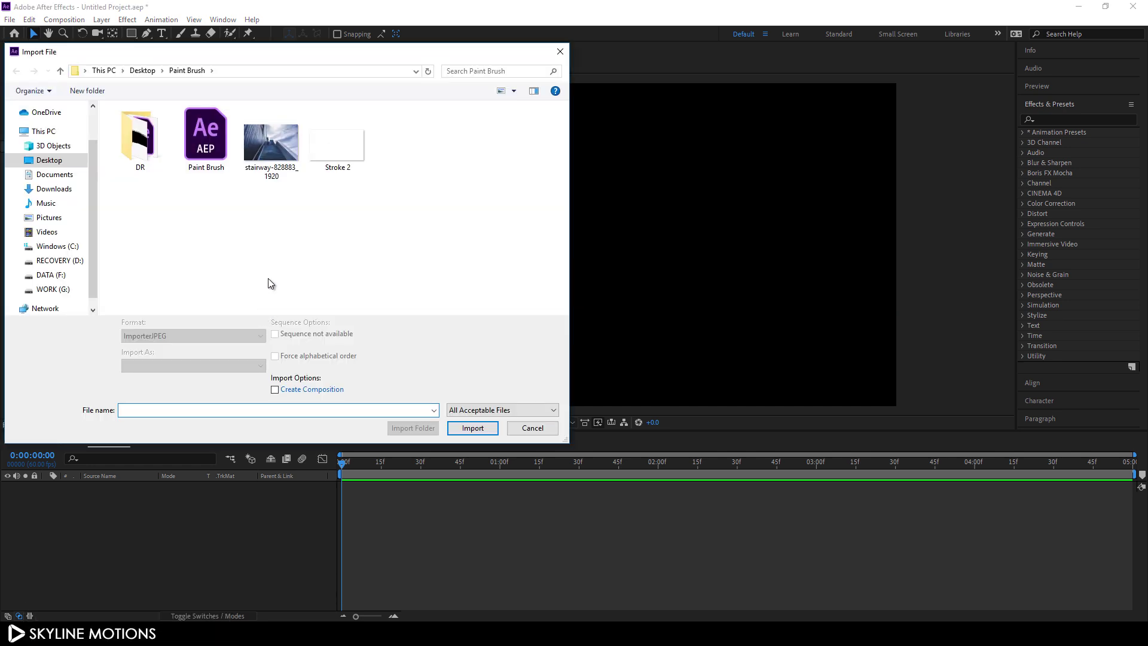
left_click(267, 149)
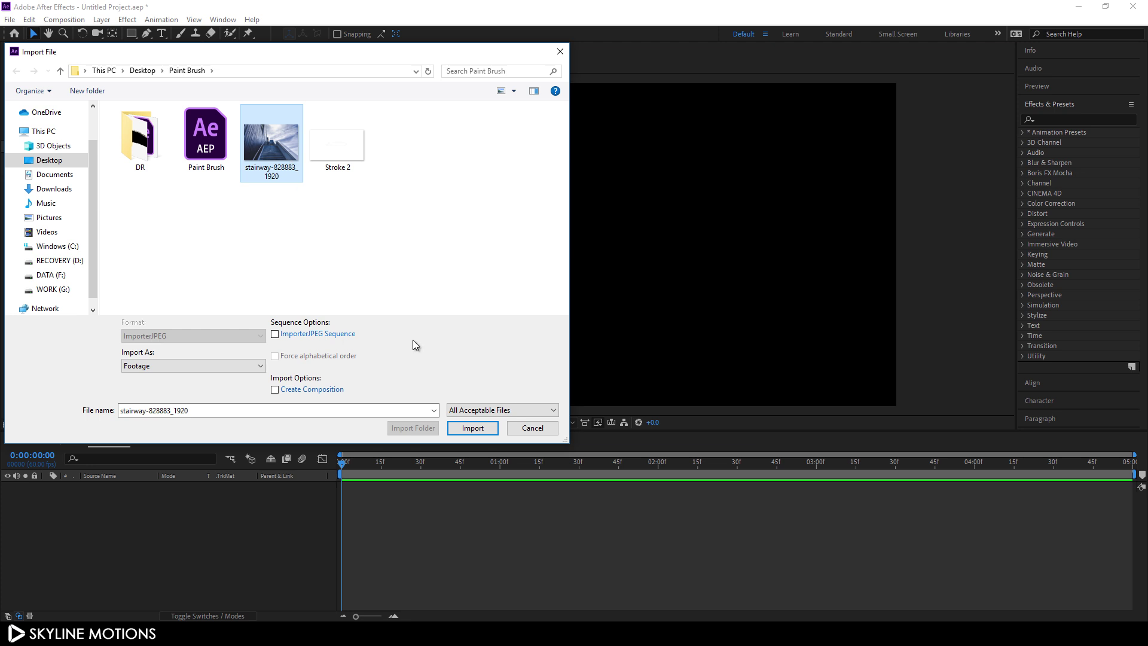
key("Return")
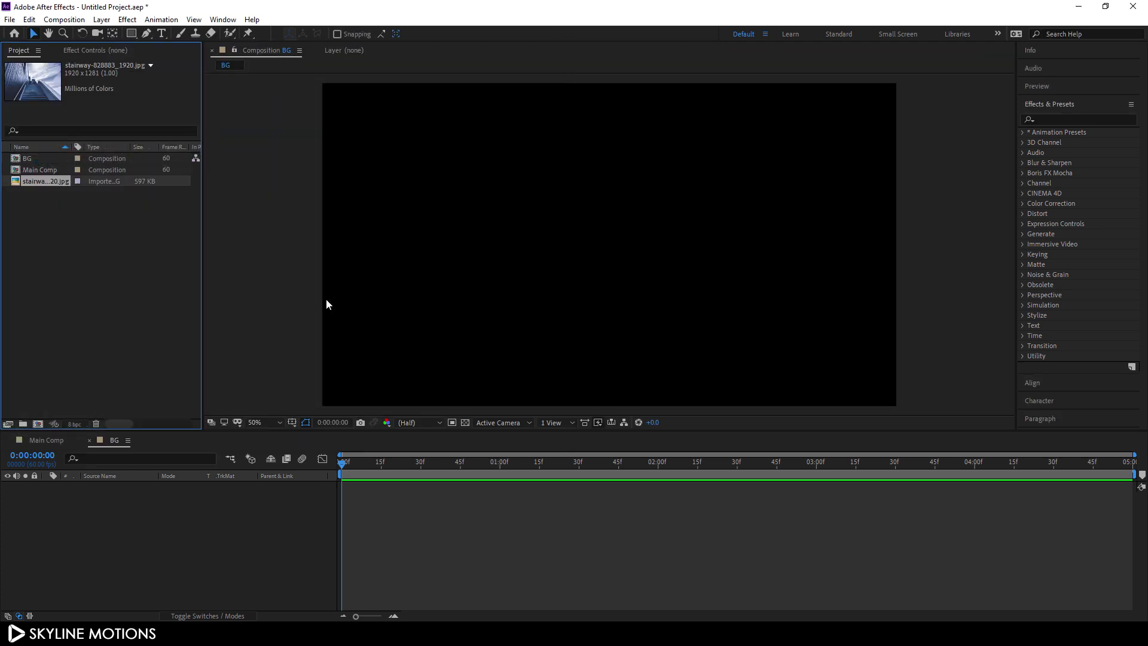
left_click_drag(177, 525, 179, 526)
Nest the BG composition in Main Comp and apply the Tint effect to the BG layer.
left_click(54, 440)
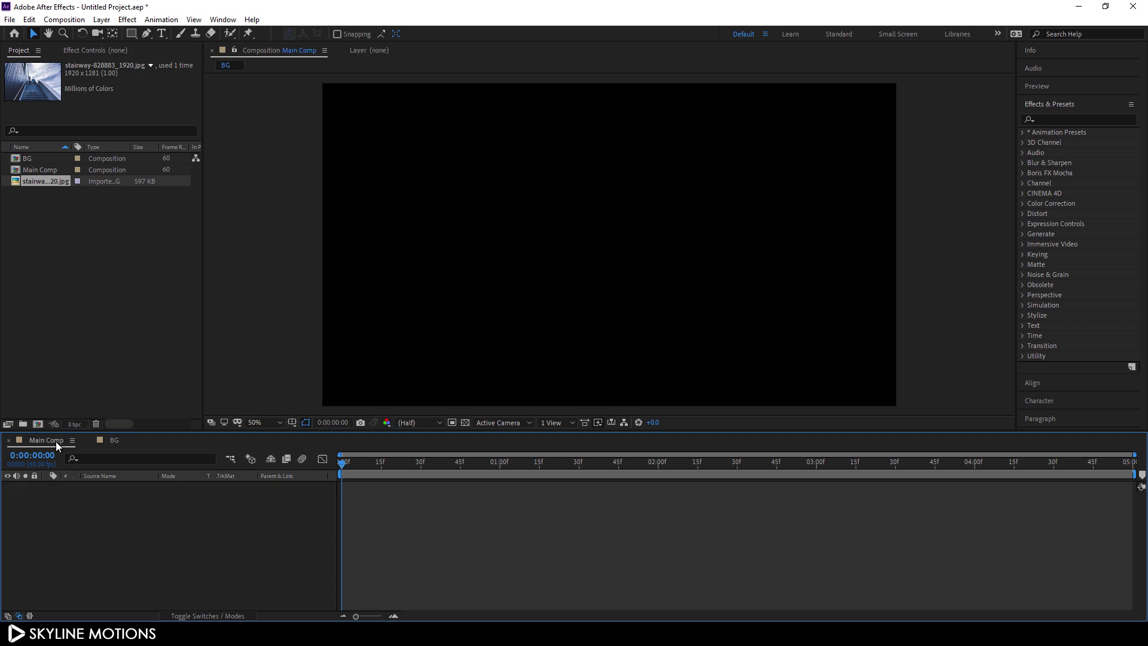
left_click_drag(38, 156, 131, 524)
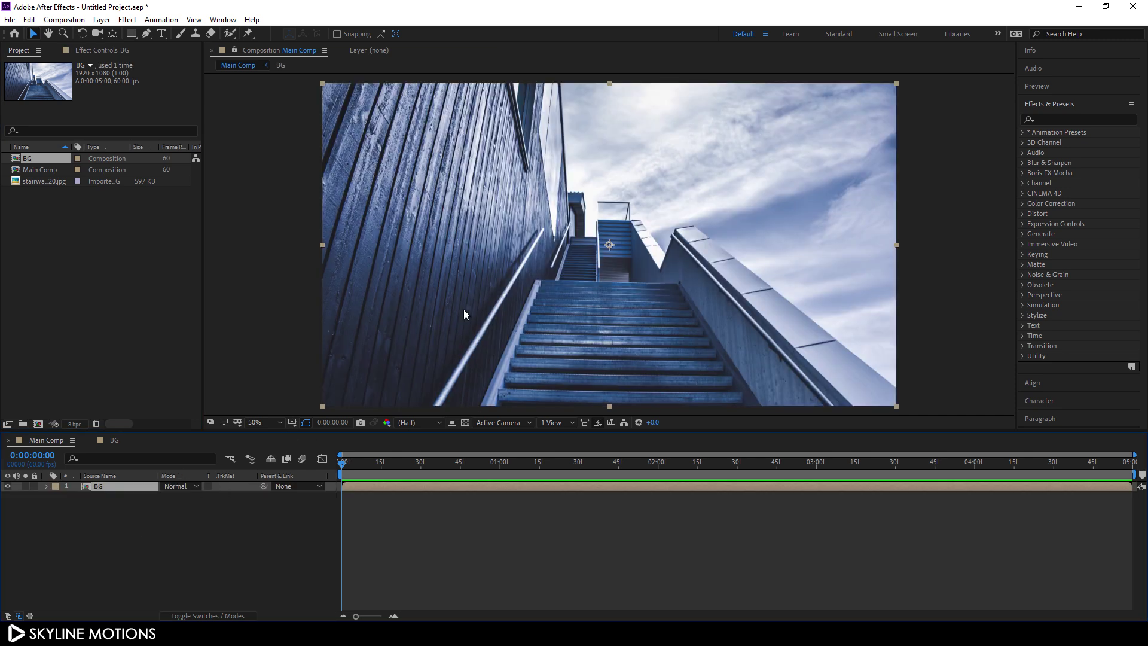
left_click(1063, 118)
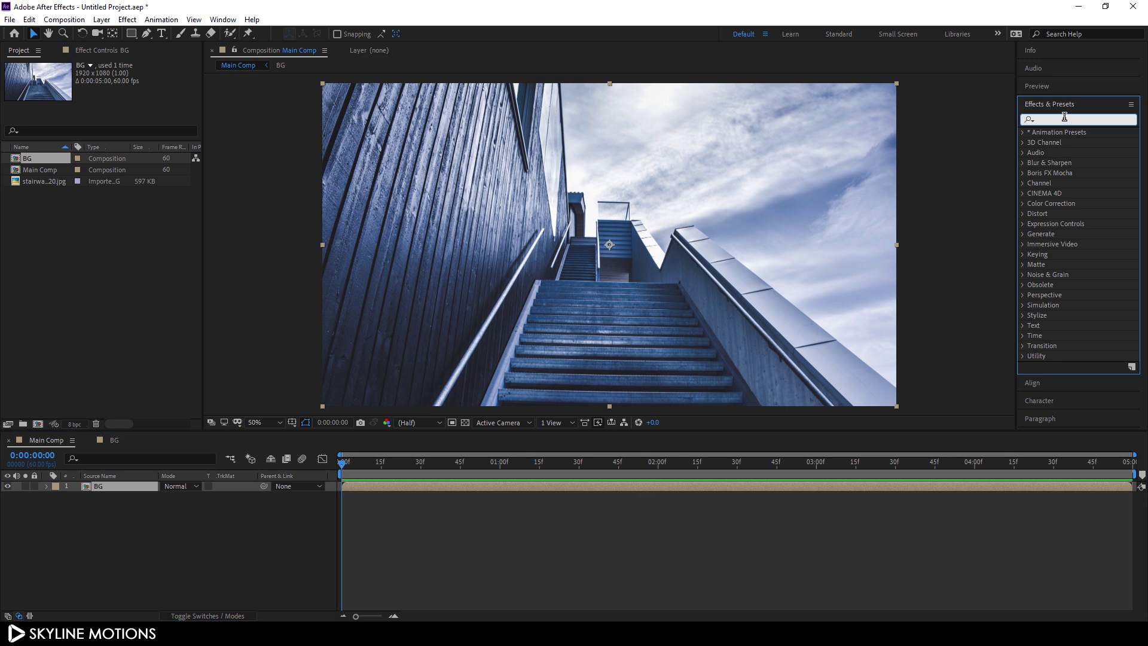
type("tint")
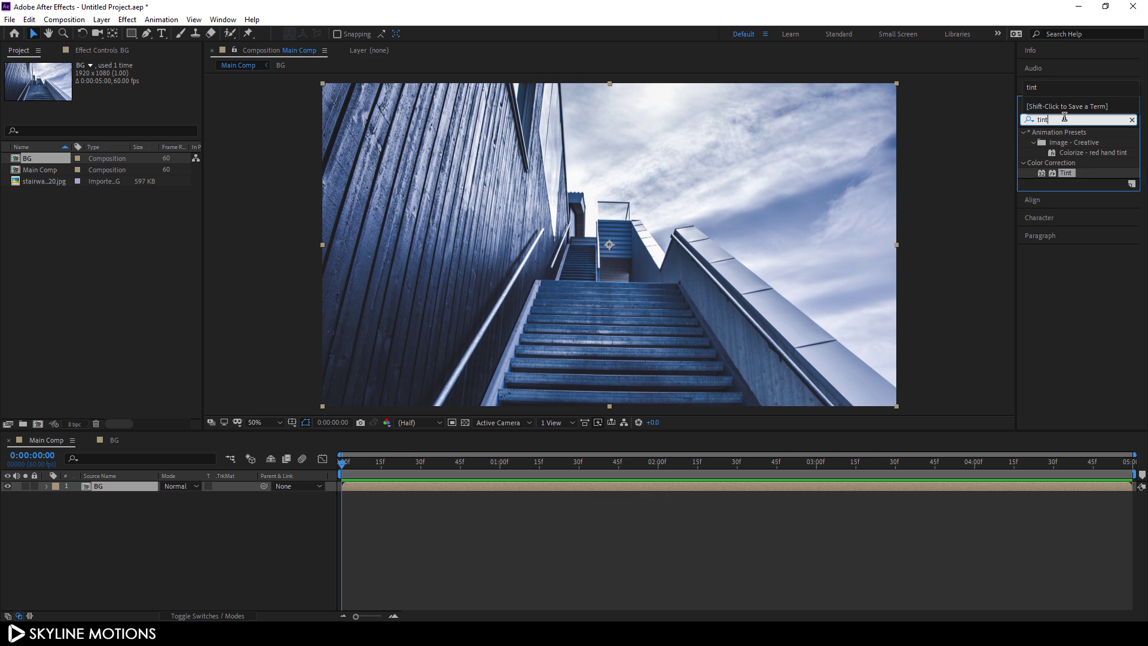
left_click_drag(1066, 173, 660, 269)
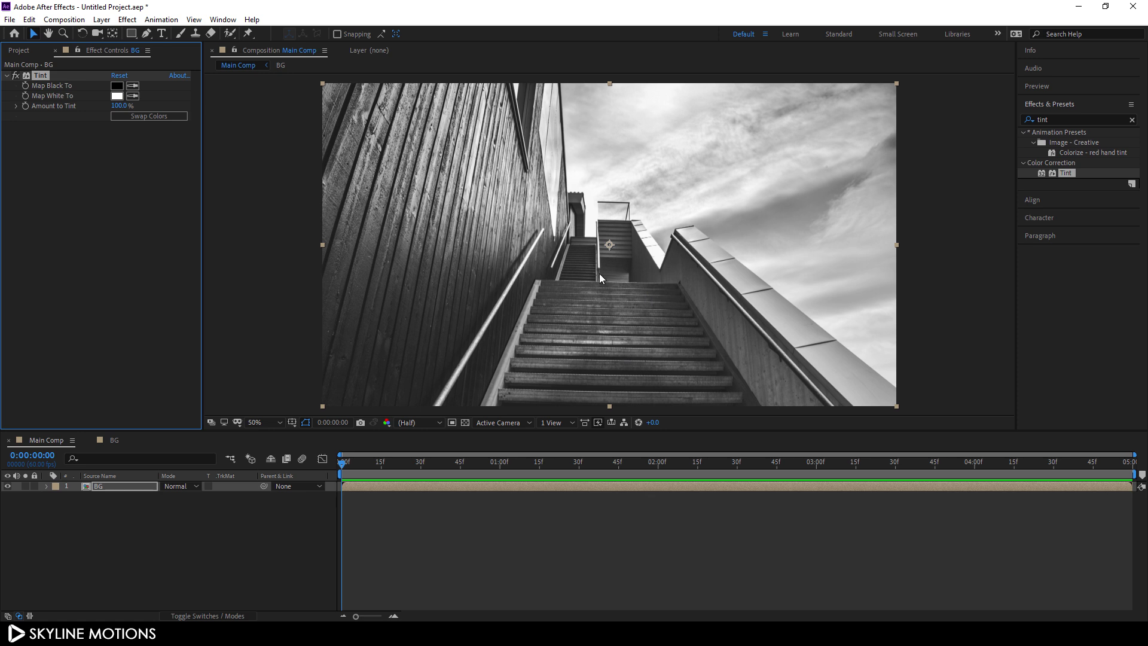
Add a Scale keyframe to the BG layer at 0:00:04:59, keeping the scale at 100%.
left_click_drag(432, 466, 1130, 463)
left_click(132, 488)
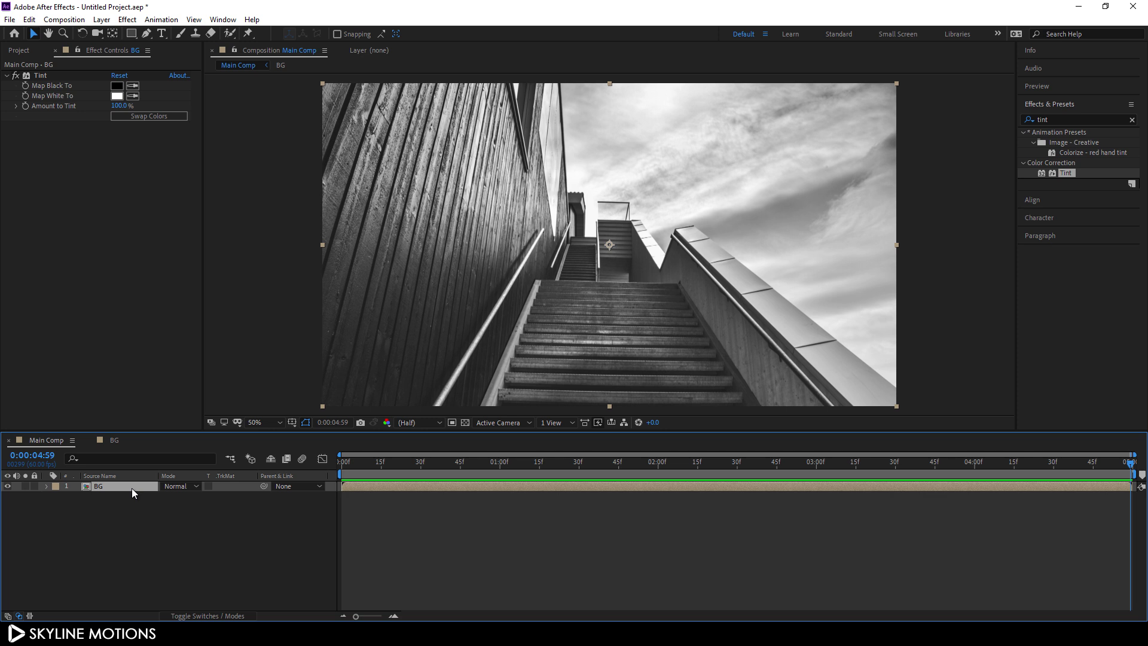
key("s")
left_click(75, 497)
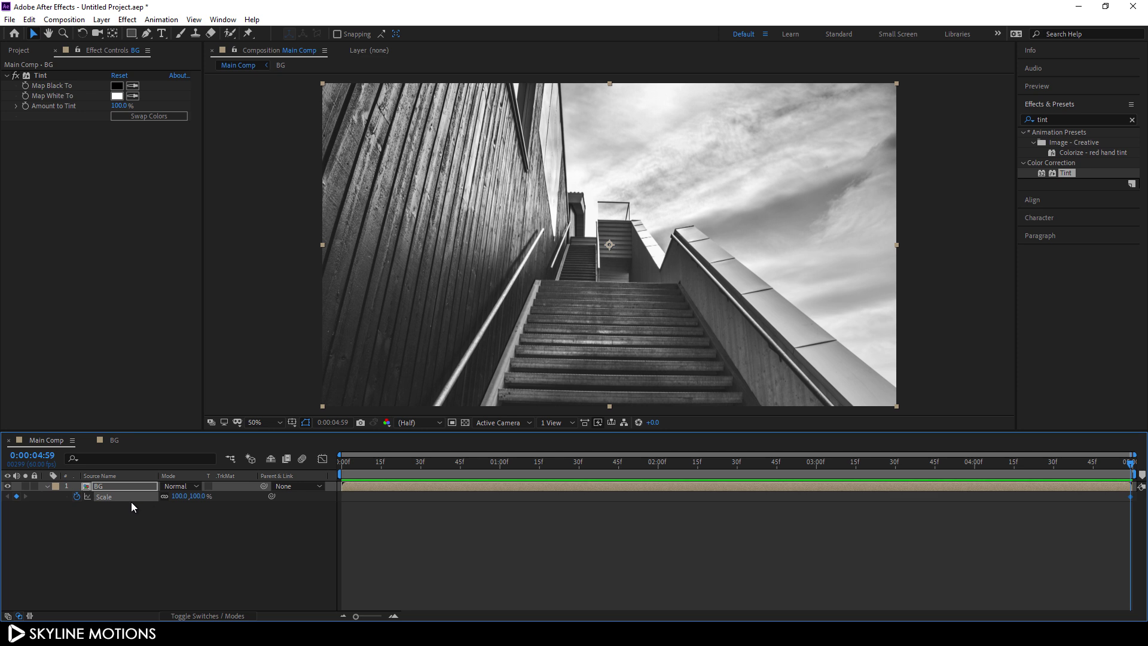
Set the BG layer's Scale to 120% at 0:00:00:00 and preview the zoom-out animation.
left_click_drag(605, 463, 329, 475)
left_click(199, 496)
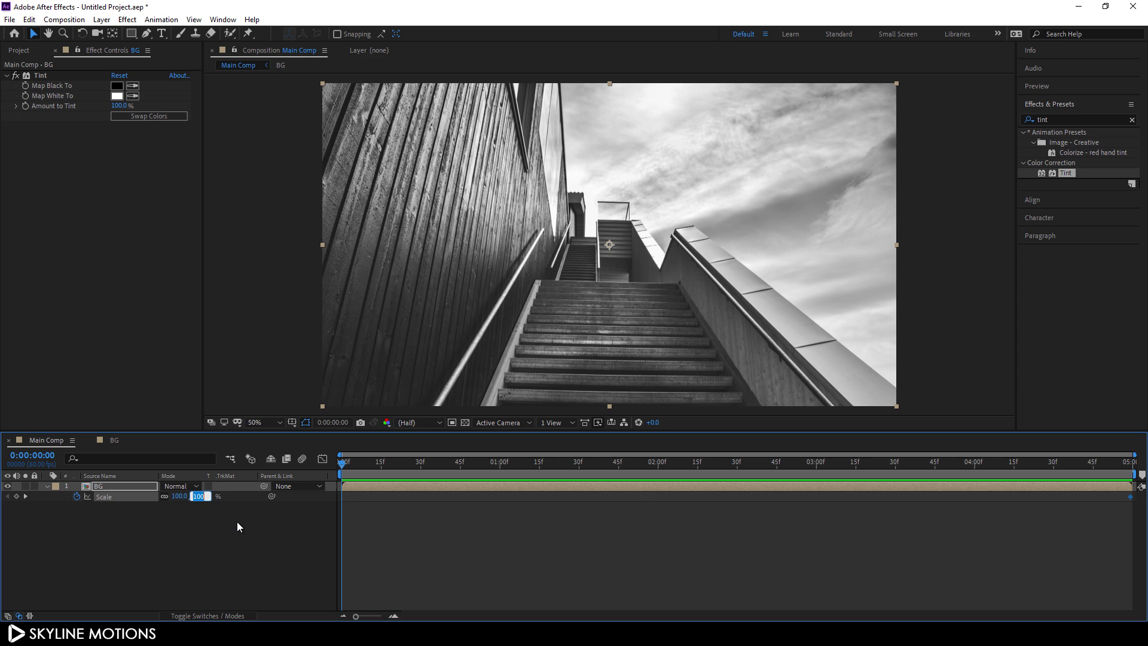
type("120")
key("Return")
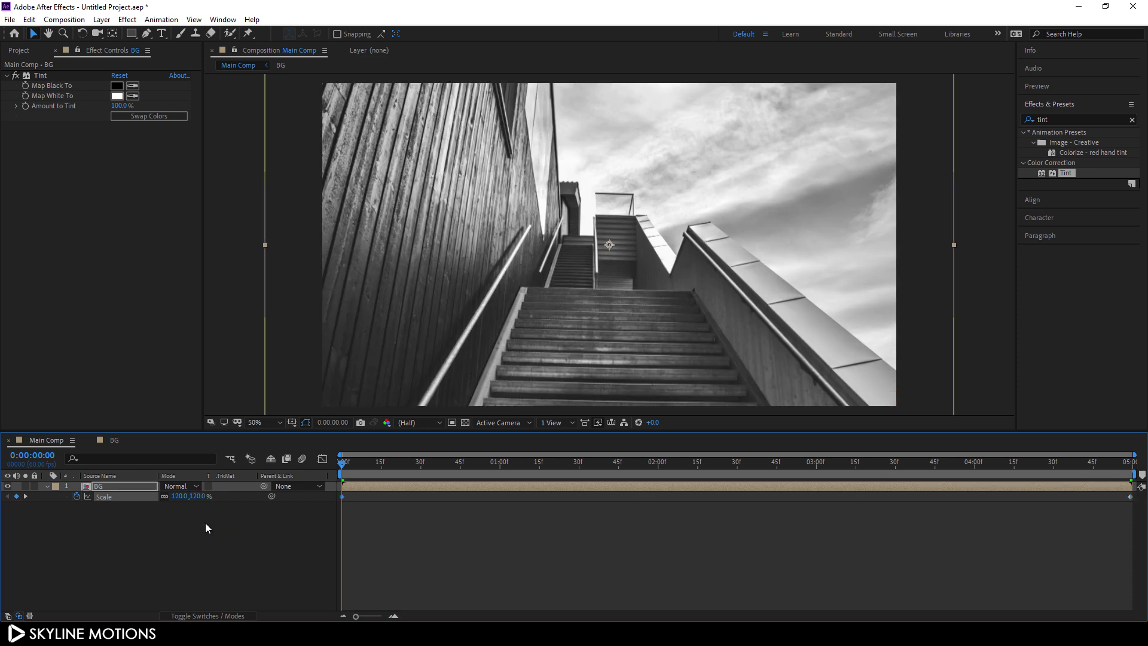
left_click(48, 487)
left_click(223, 540)
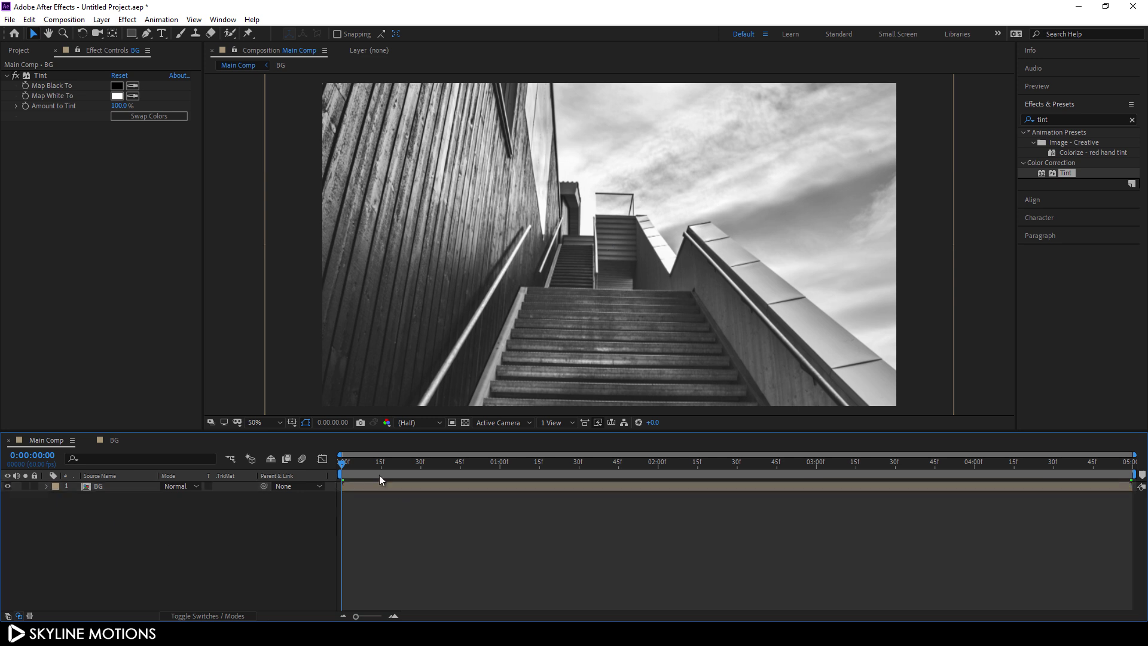
left_click_drag(357, 466, 238, 464)
Lower the BG layer's Opacity to 20%.
left_click(102, 489)
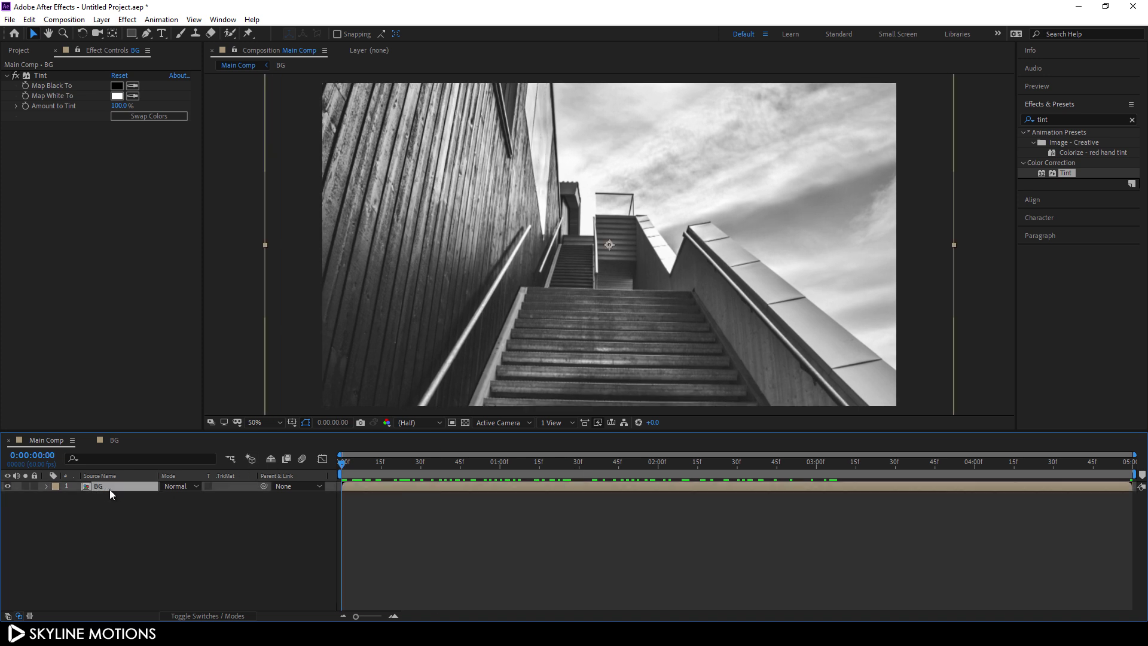
key("t")
left_click(168, 496)
type("20")
key("Return")
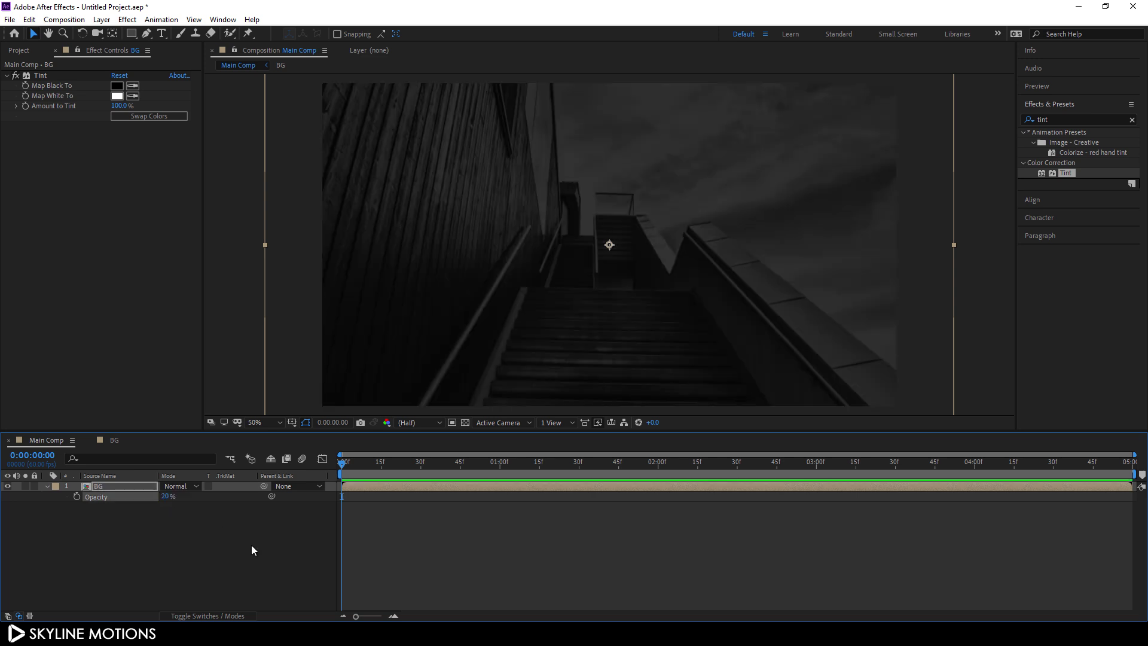
left_click(251, 544)
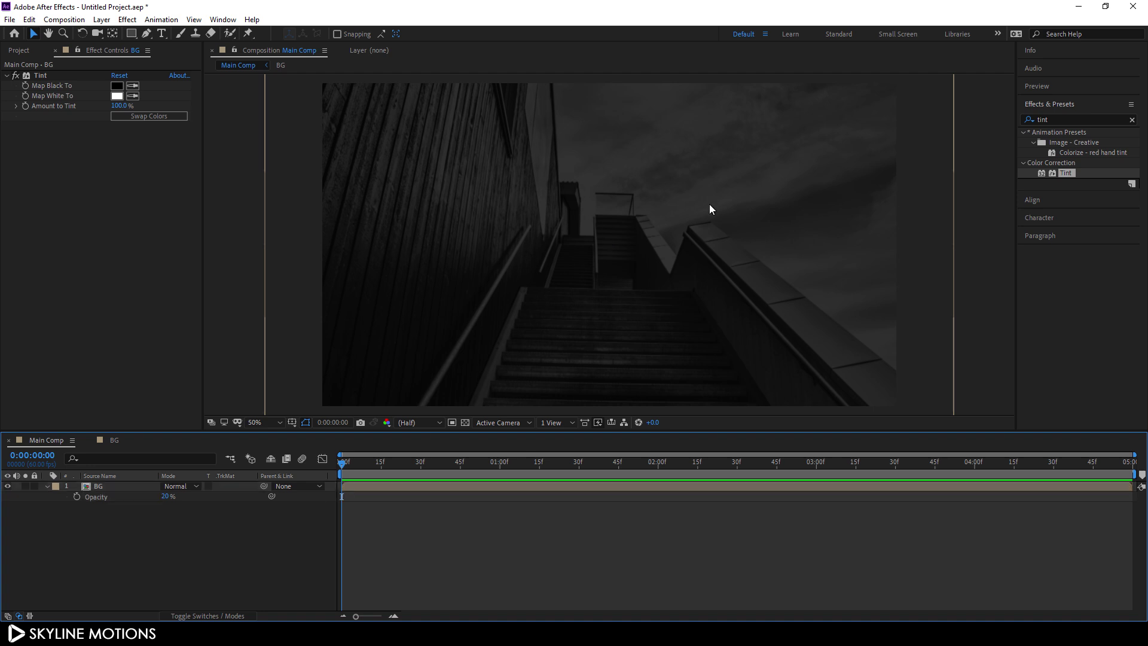
Import Stroke 2.png from the Paint Brush folder and place it above the BG layer in Main Comp.
left_click(13, 53)
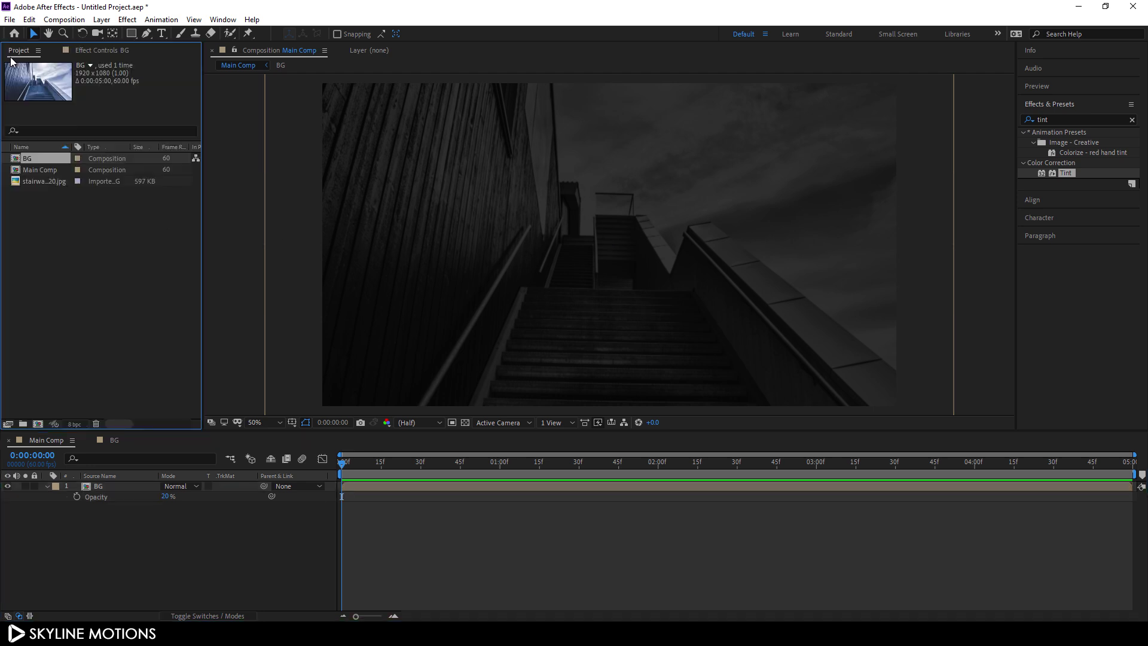
right_click(93, 240)
mouse_move(197, 296)
left_click(276, 301)
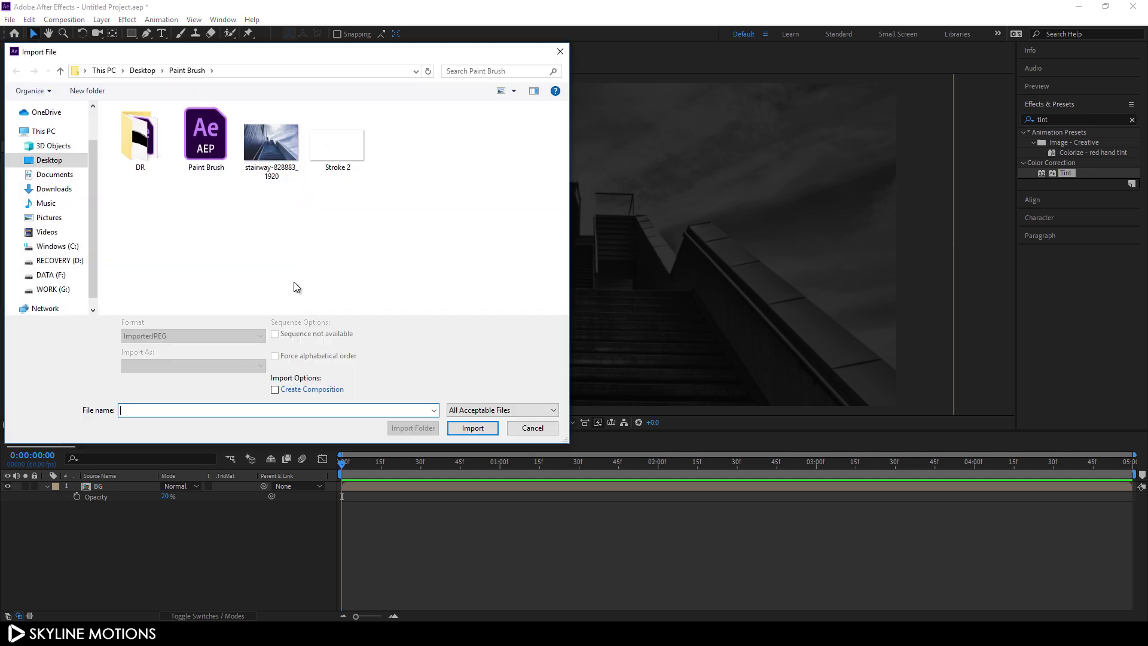
left_click(357, 173)
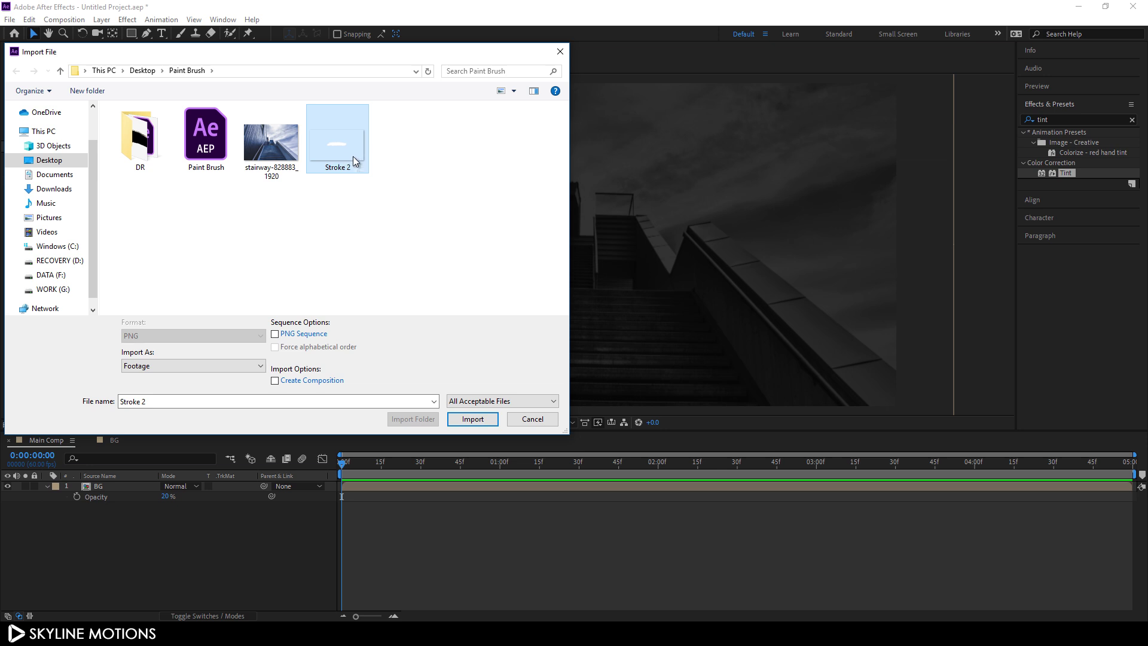
left_click(461, 418)
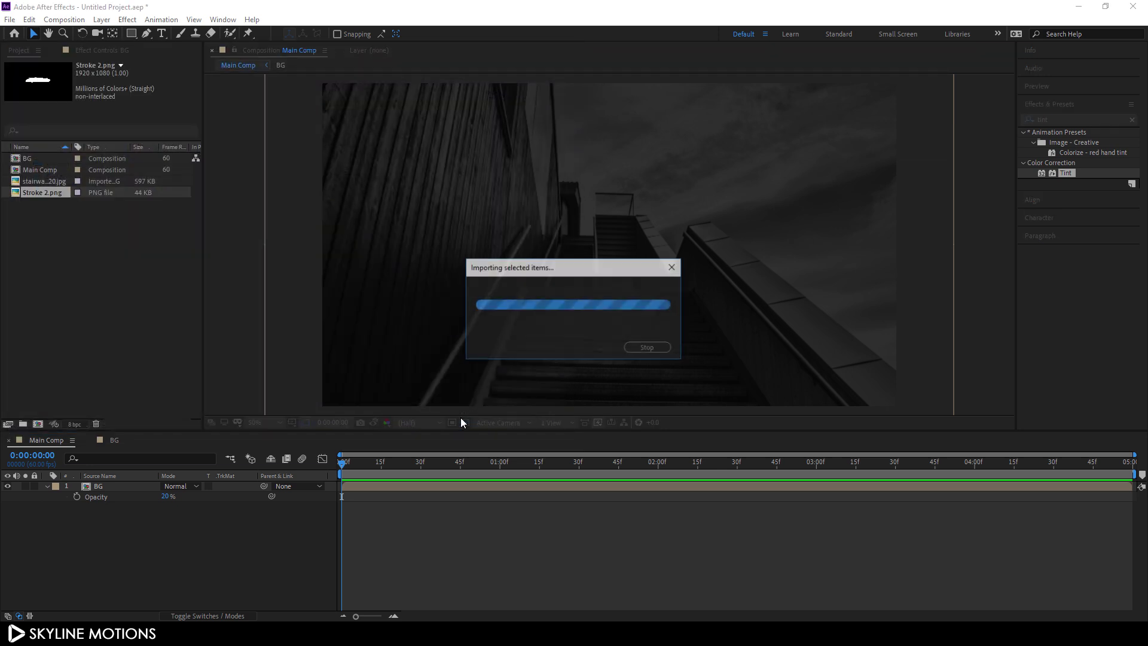
mouse_move(50, 194)
left_mouse_down()
mouse_move(127, 401)
mouse_move(125, 492)
left_mouse_up()
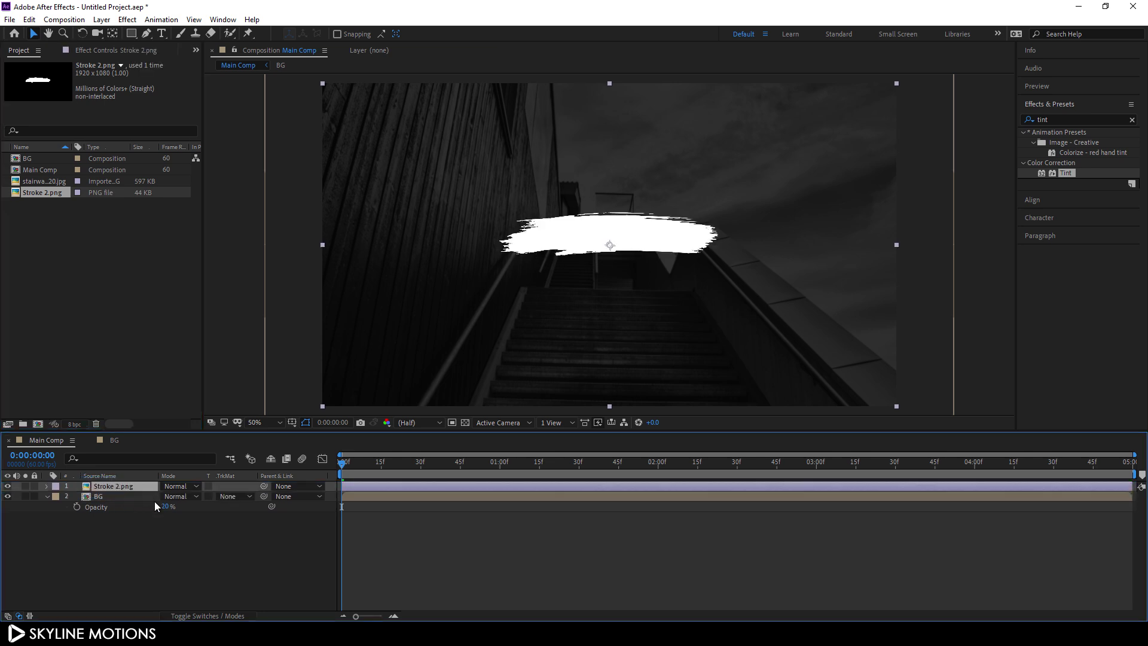
With no layer selected, draw a closed four-point Pen shape around the white brush stroke, slanting its right edge.
left_click(163, 534)
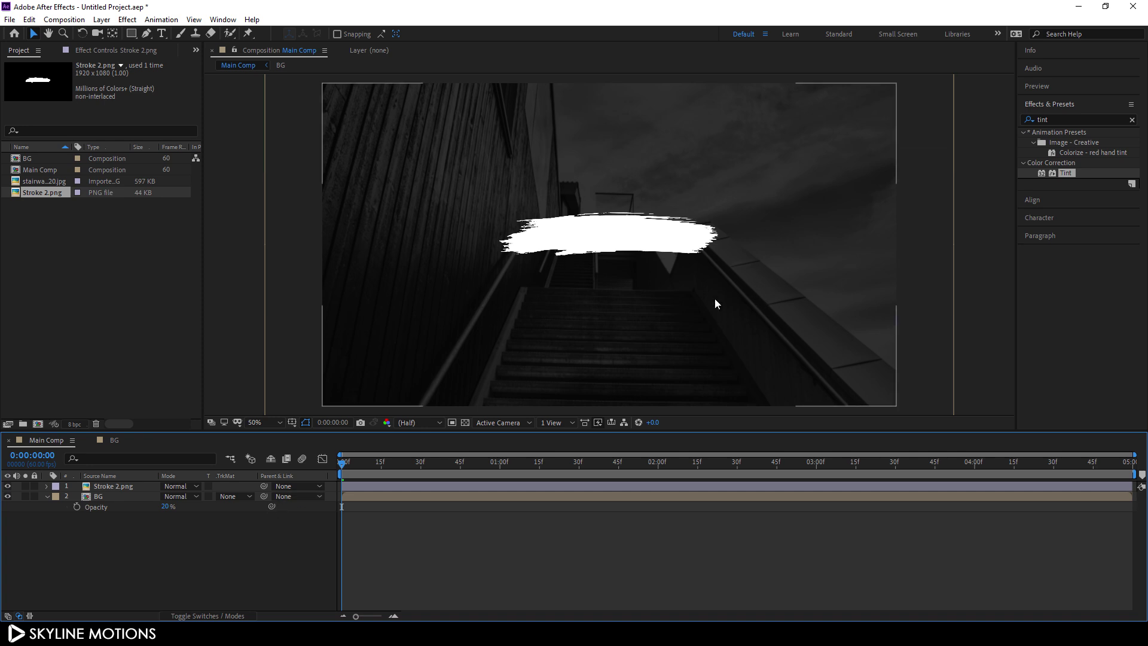
left_click(146, 34)
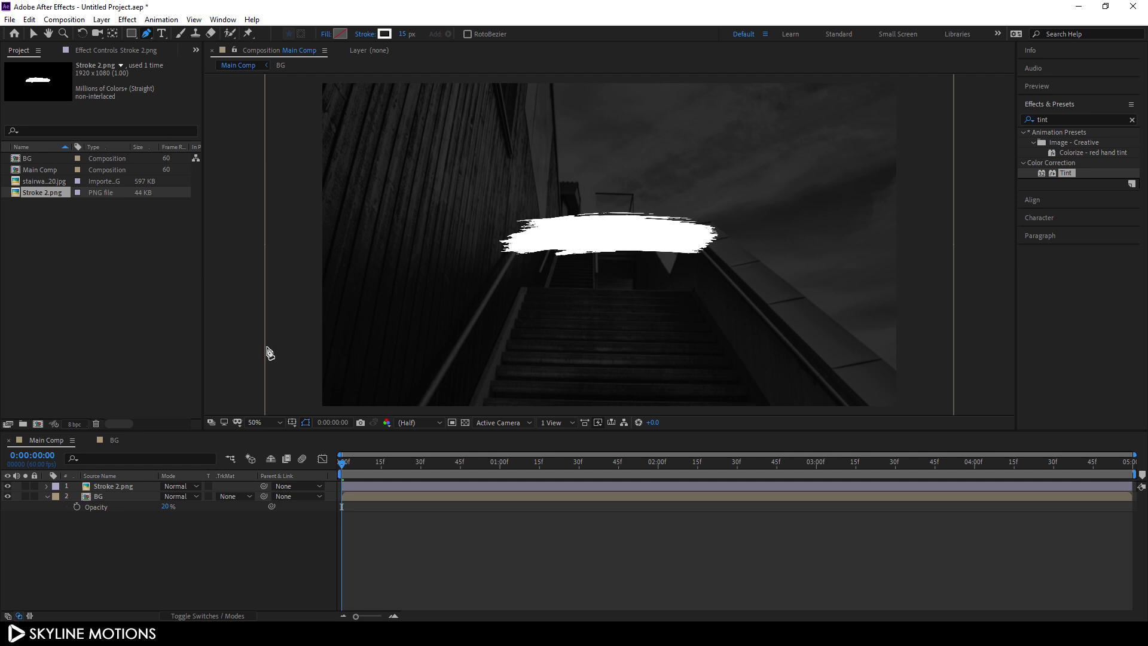
left_click(472, 194)
left_click(474, 273)
left_click(753, 272)
left_click(727, 188)
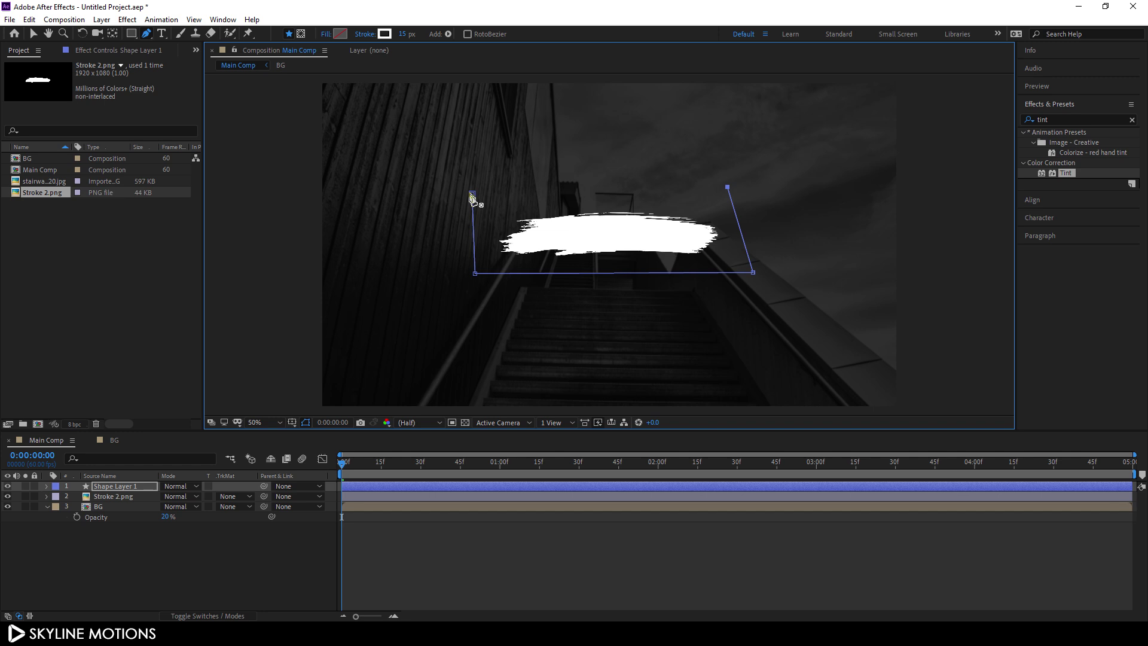
left_click(472, 196)
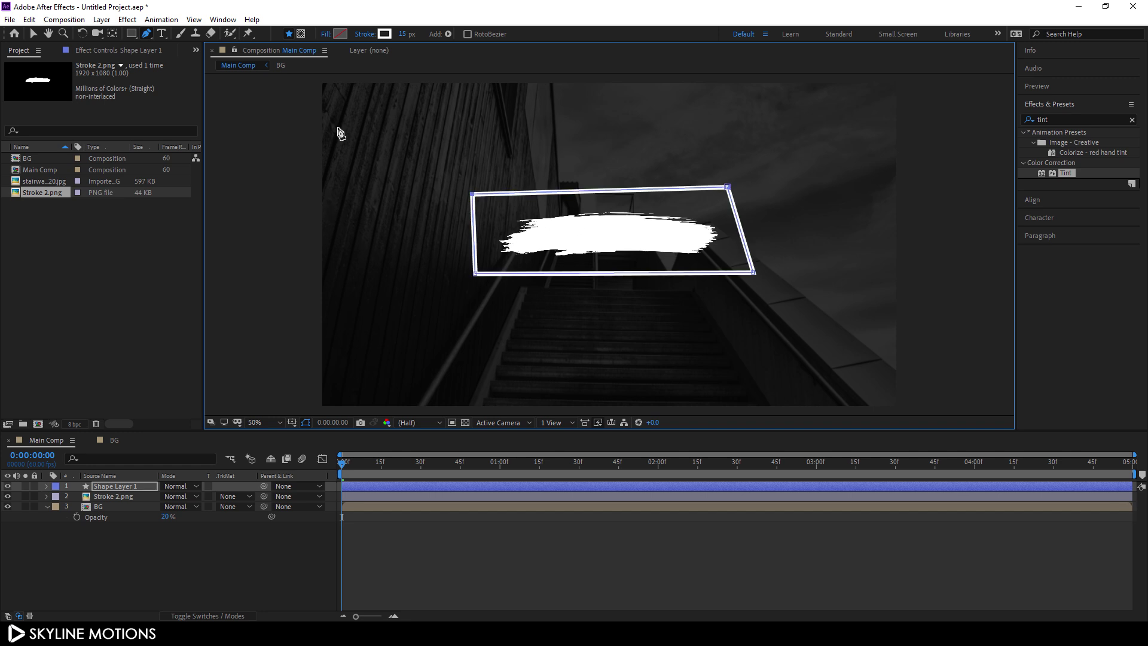
Give the four-point shape a solid white fill and set its stroke to None.
left_click(325, 34)
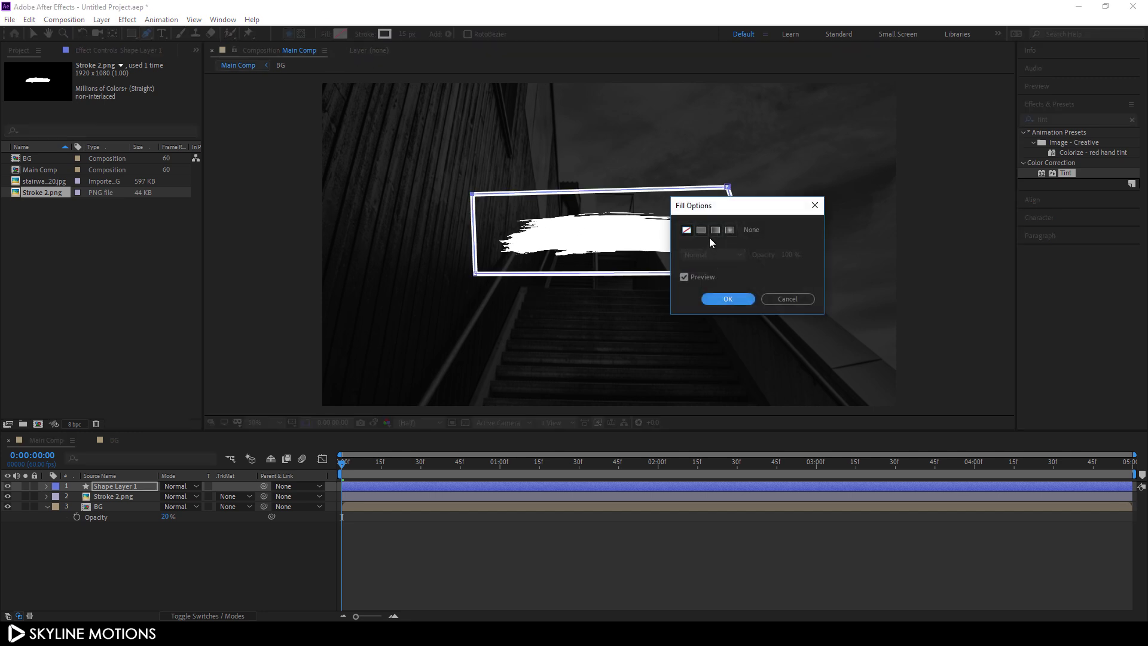
left_click(701, 230)
left_click(724, 300)
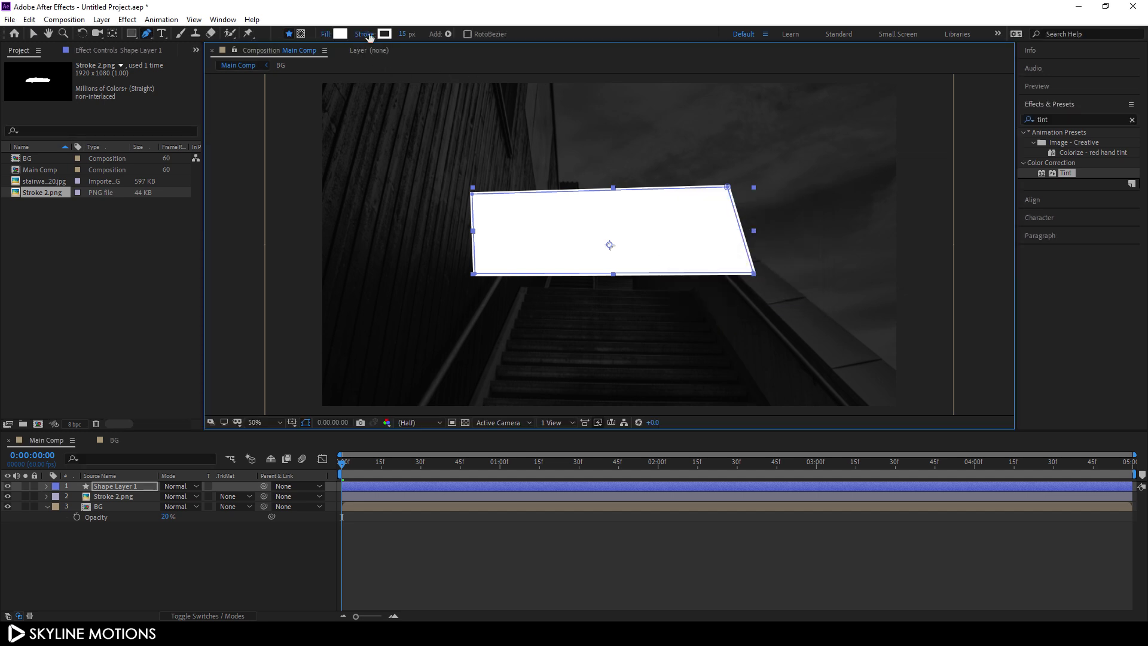
left_click(366, 34)
left_click(688, 230)
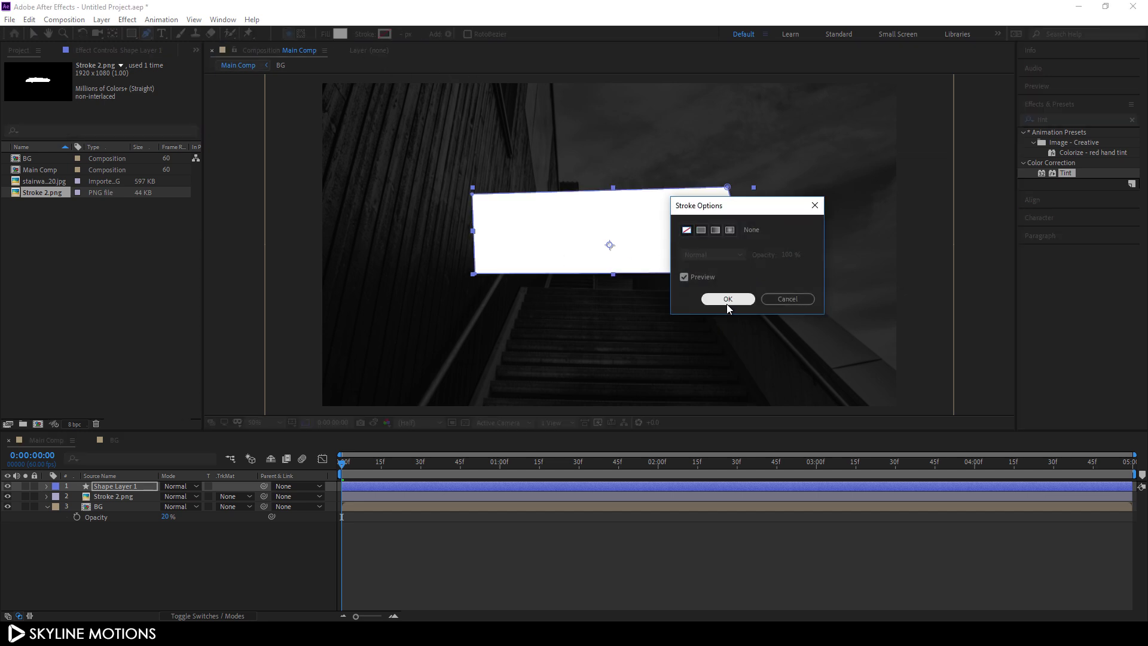
left_click(726, 299)
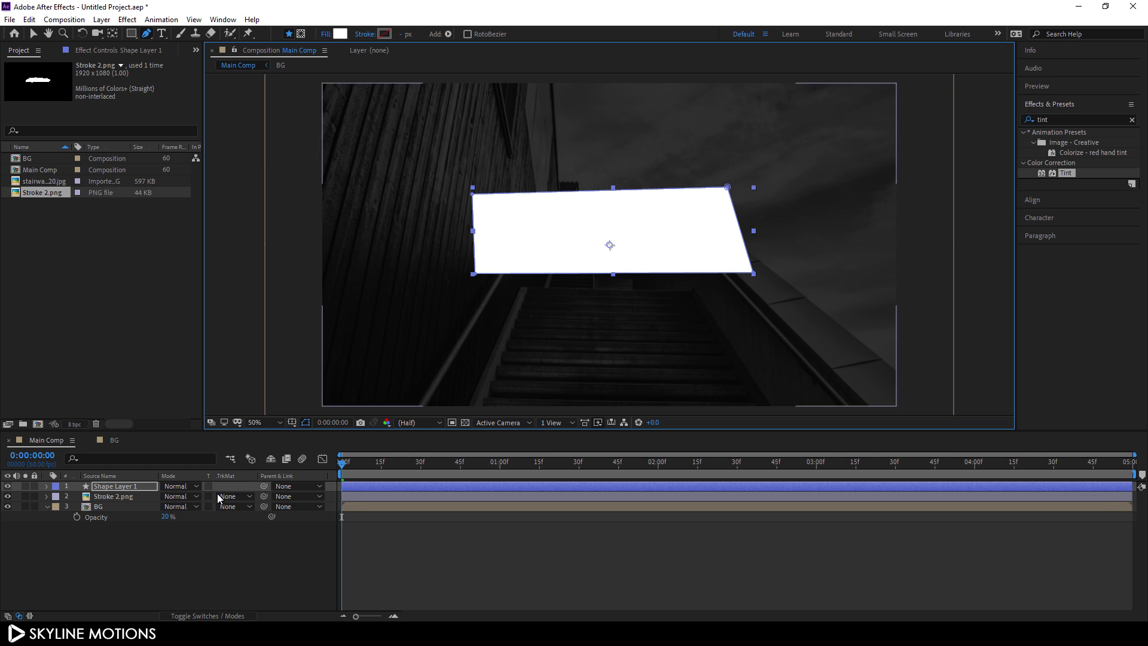
Rename the new shape layer as Shape.
right_click(124, 486)
left_click(155, 475)
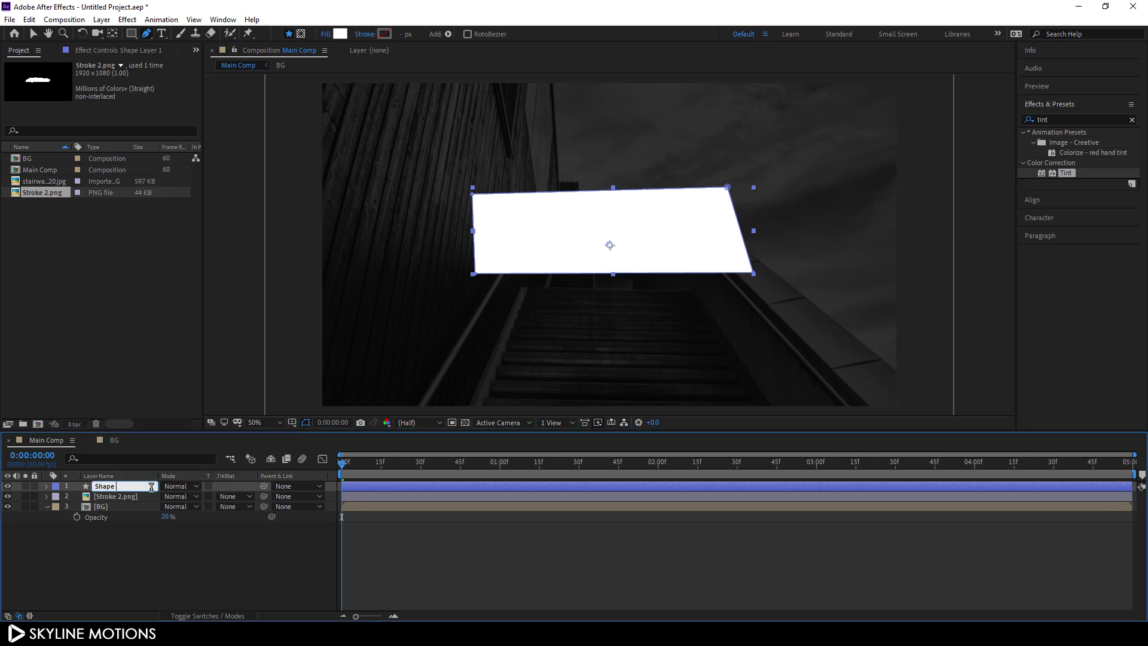
key("Return")
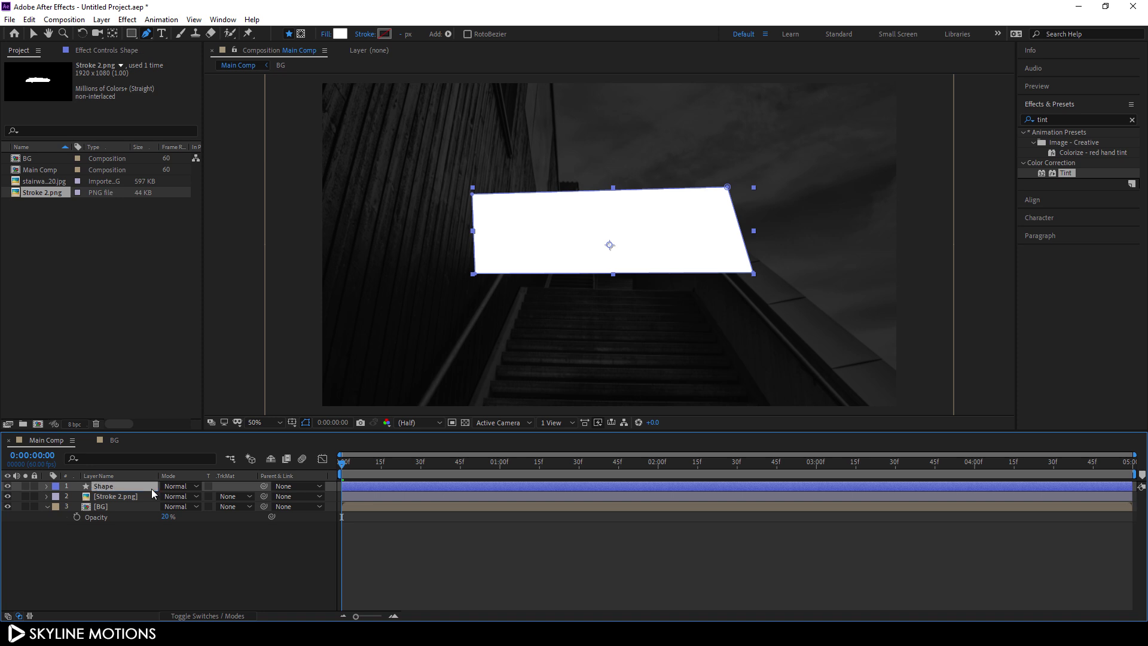
Search the effects for displace and apply Turbulent Displace to the Shape layer.
left_click(1132, 120)
left_click(1079, 118)
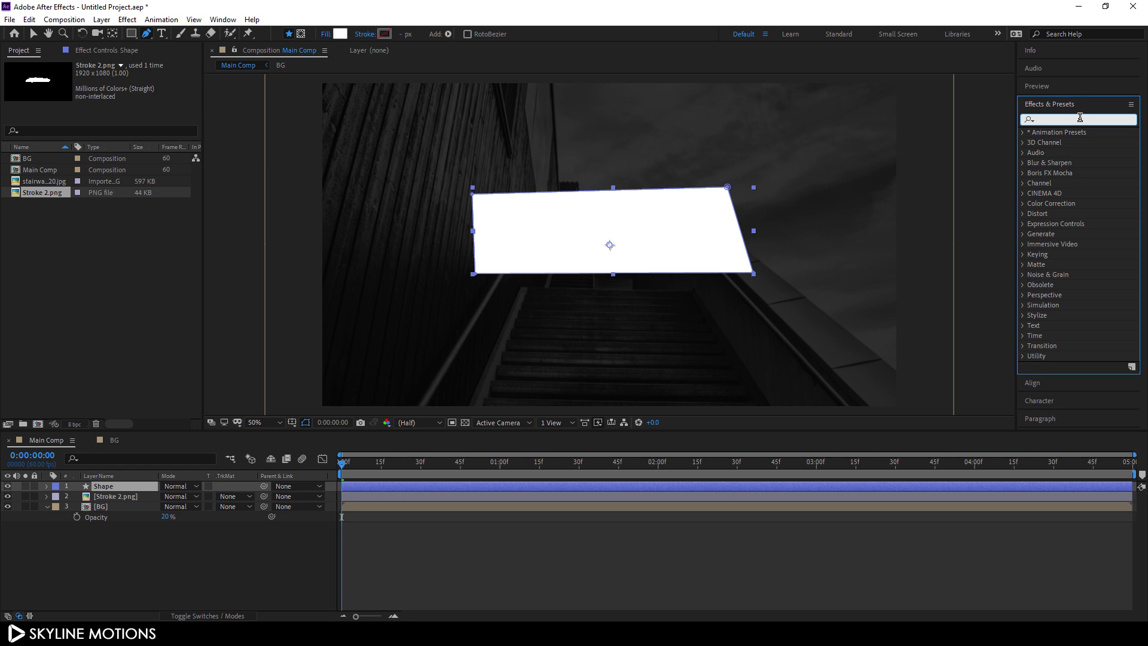
type("di")
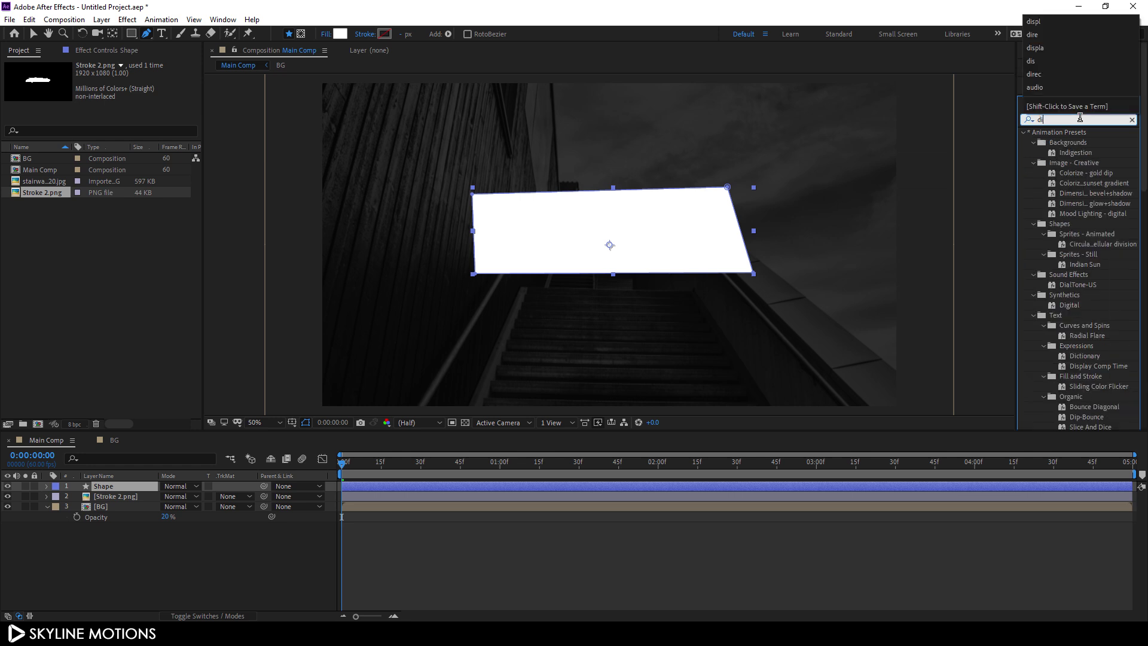
type("splace")
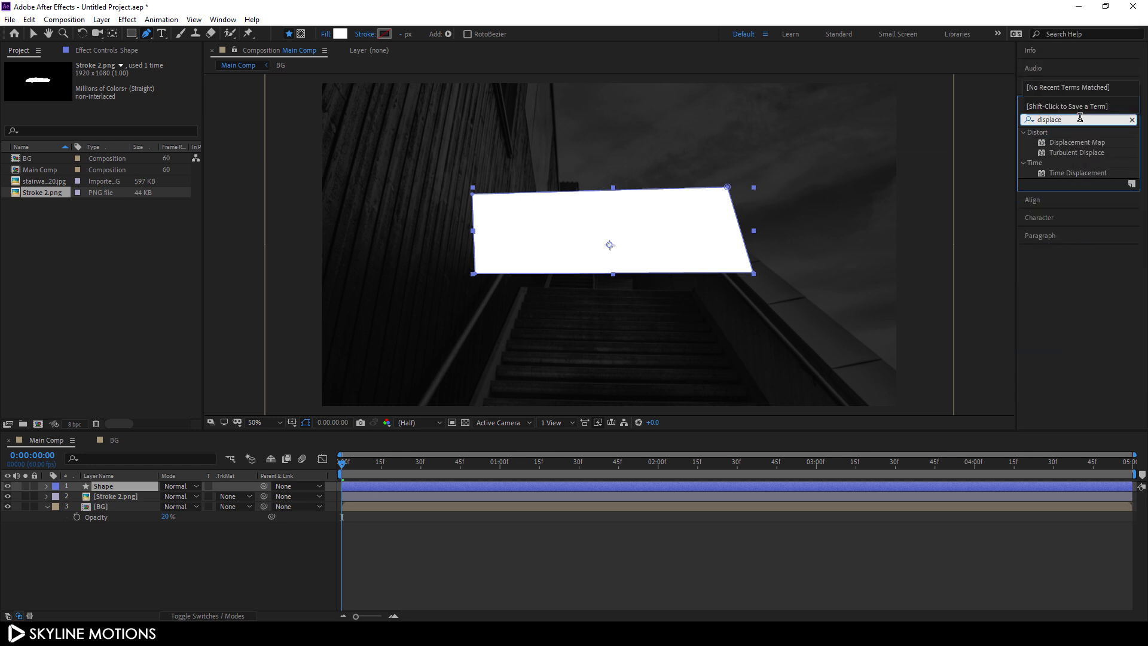
left_click(1077, 157)
left_click_drag(1099, 157, 120, 485)
key("v")
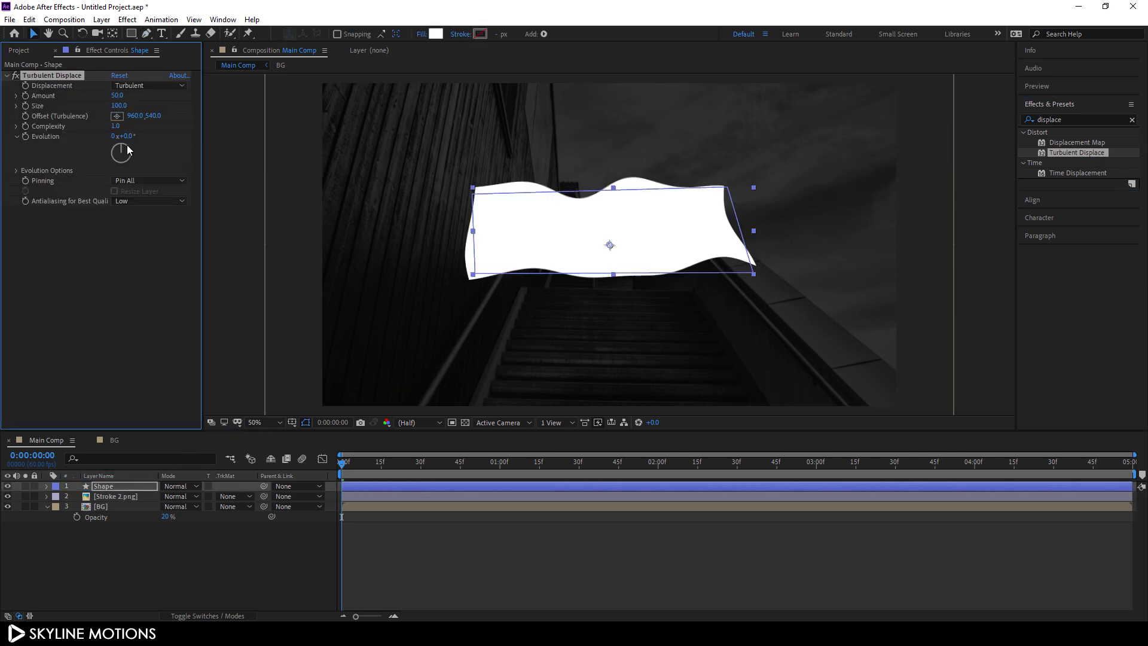
Set Turbulent Displace to Horizontal Displacement with an Amount of 150 and a Size of 15.
left_click(156, 87)
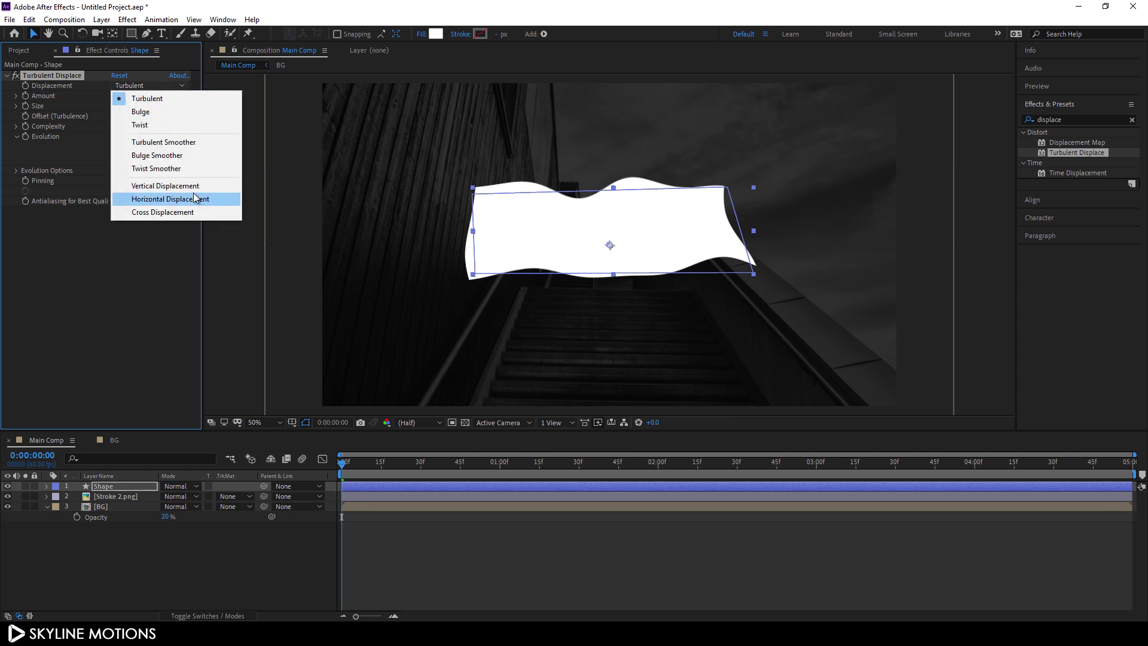
left_click(159, 200)
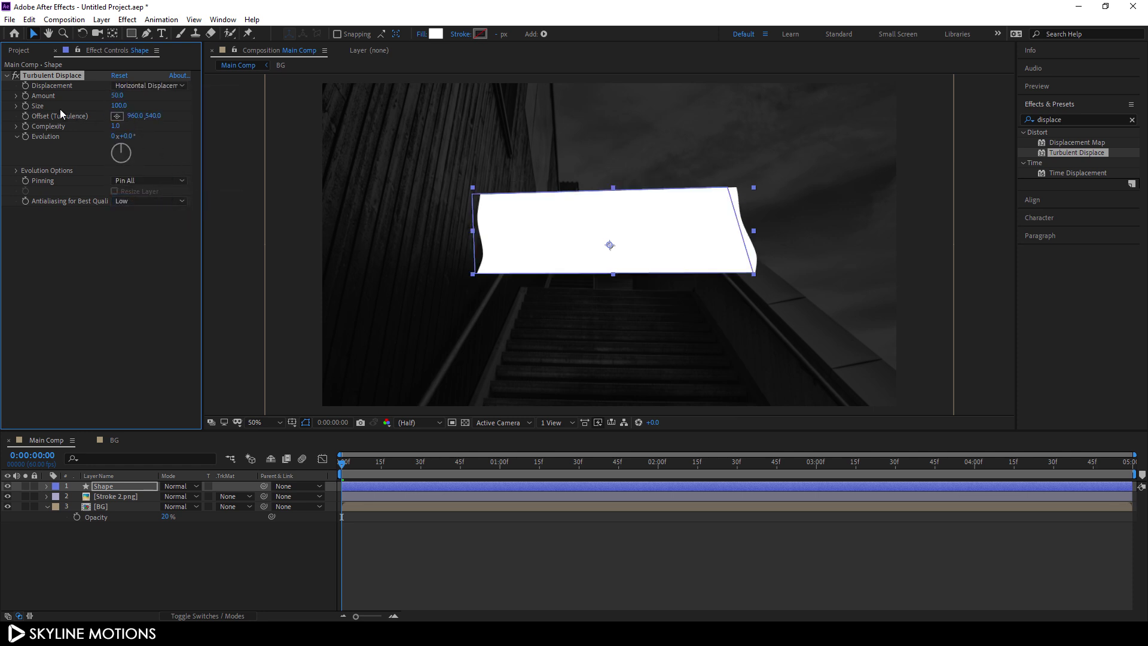
left_click(117, 95)
key("Return")
left_click(123, 105)
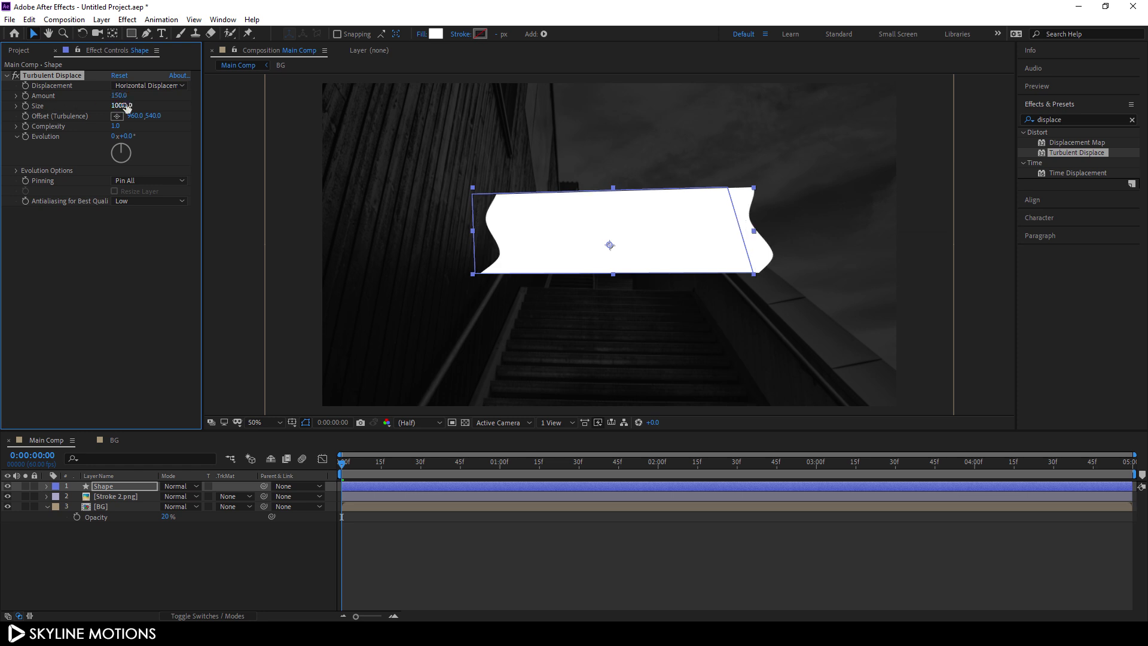
key("Return")
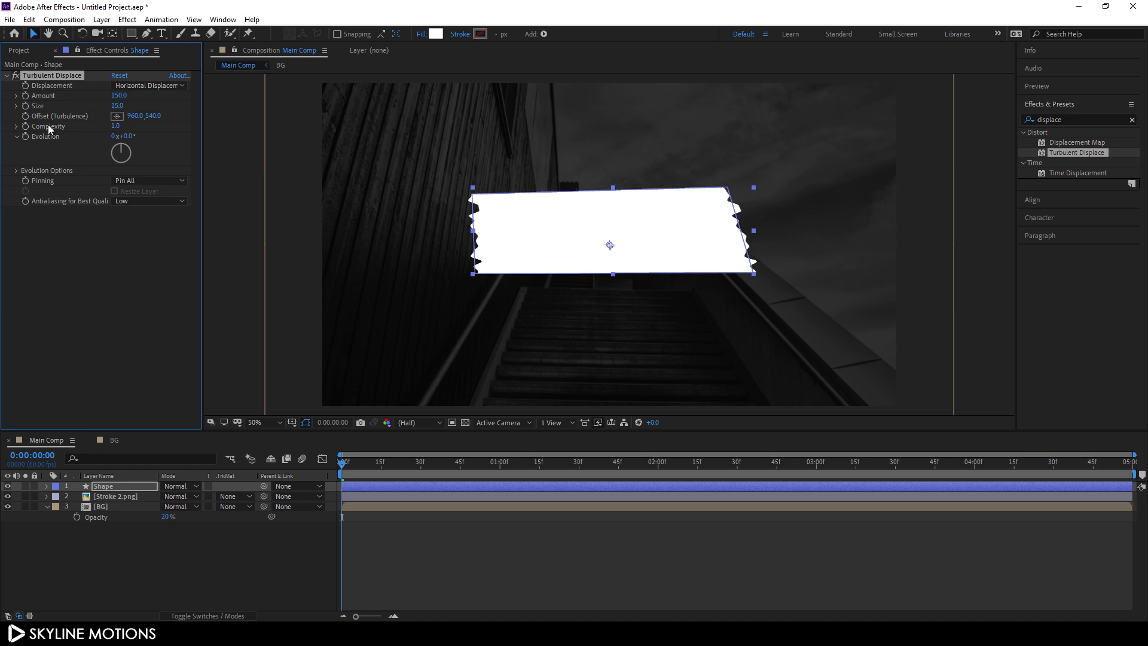
Set the Turbulent Displace Complexity to 10 and inspect the shape's jagged edges at 100% magnification.
left_click_drag(114, 126, 153, 133)
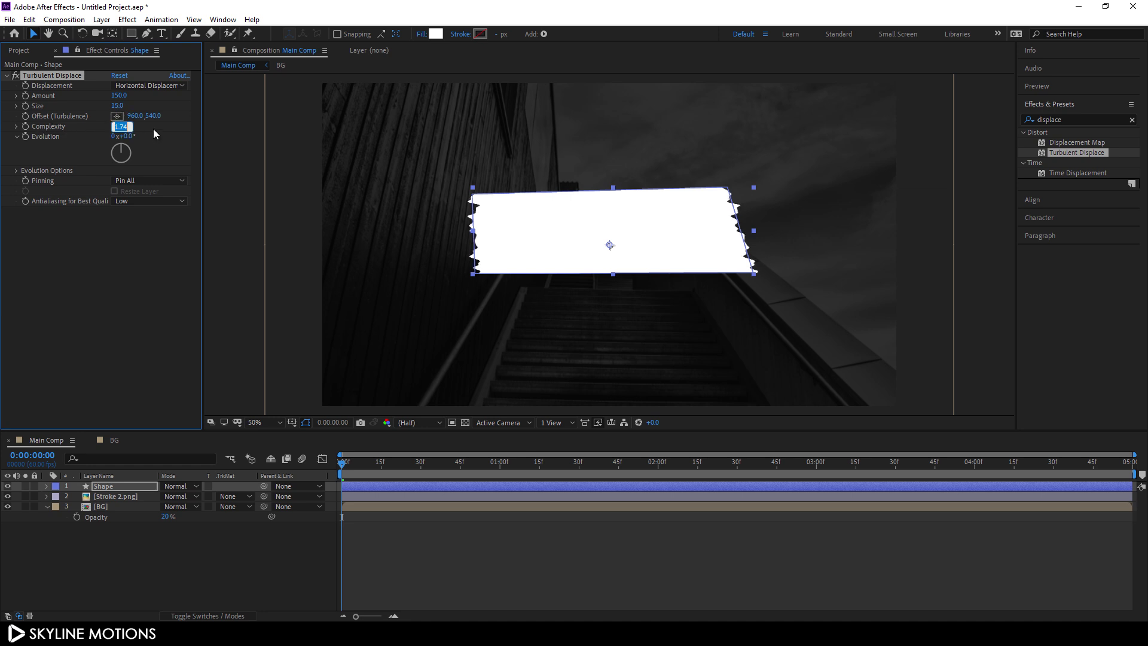
type("10")
key("Return")
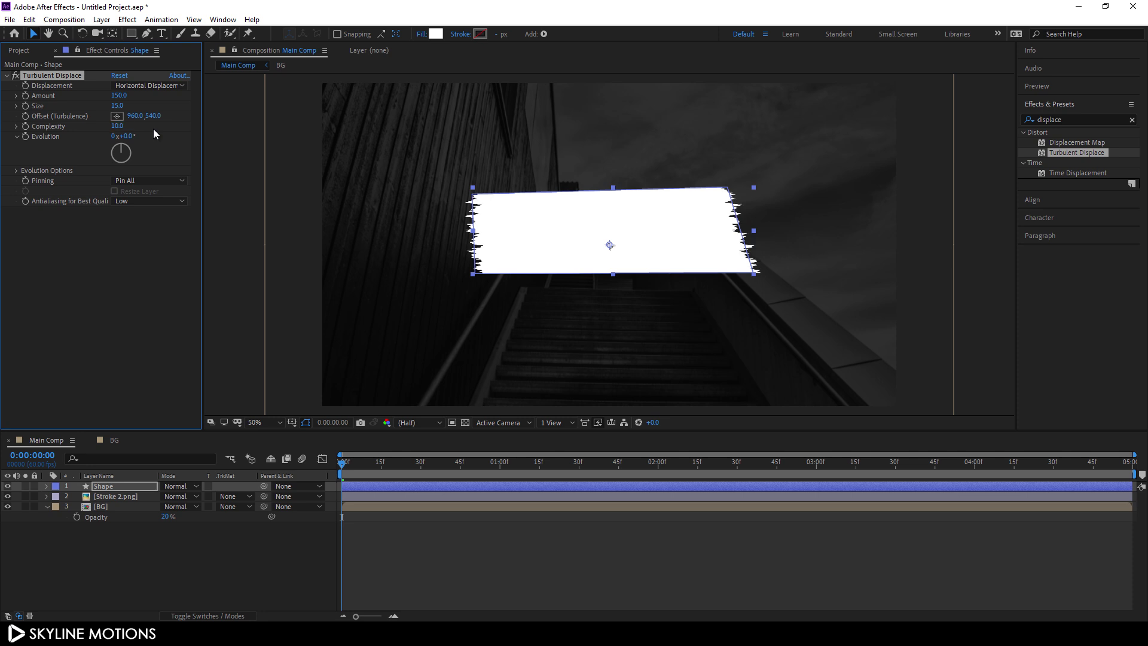
key("slash")
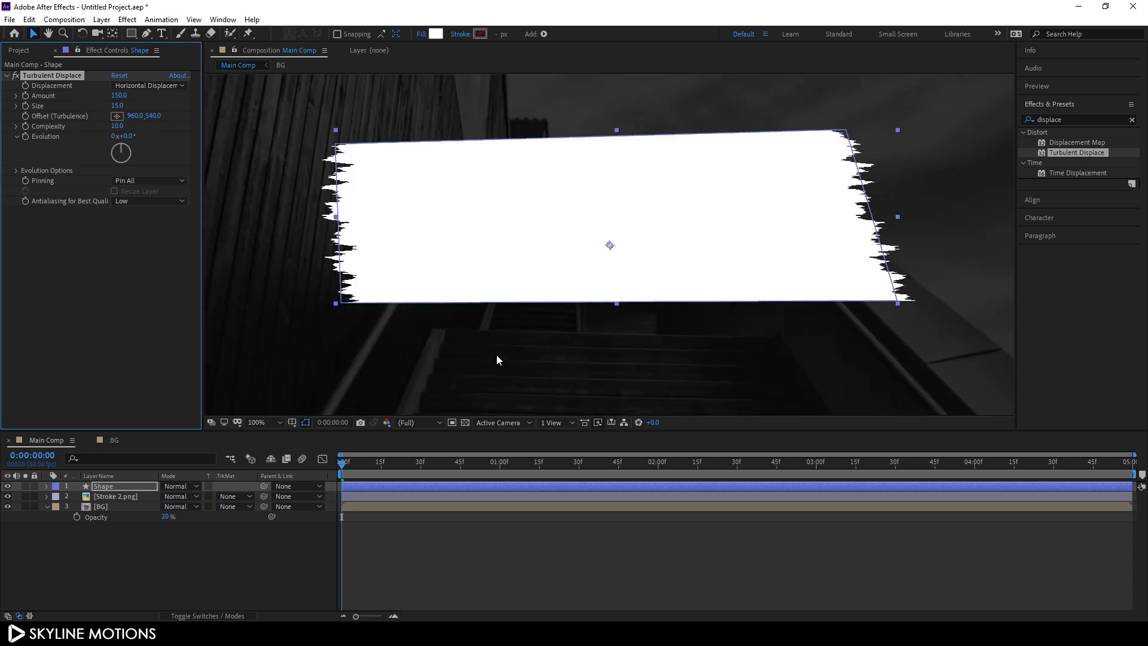
key("comma")
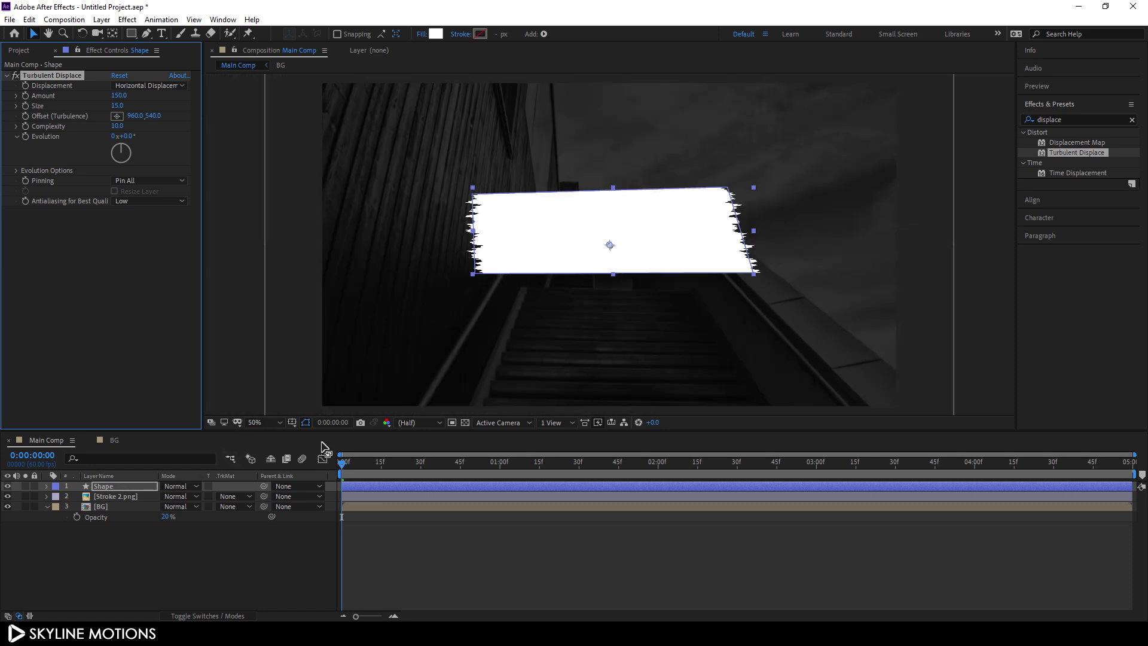
Animate the Shape layer's Position from beyond the frame's left edge, about -570, 604, at 0 seconds to its current place at 1 second.
left_click(116, 486)
left_click_drag(442, 472, 500, 472)
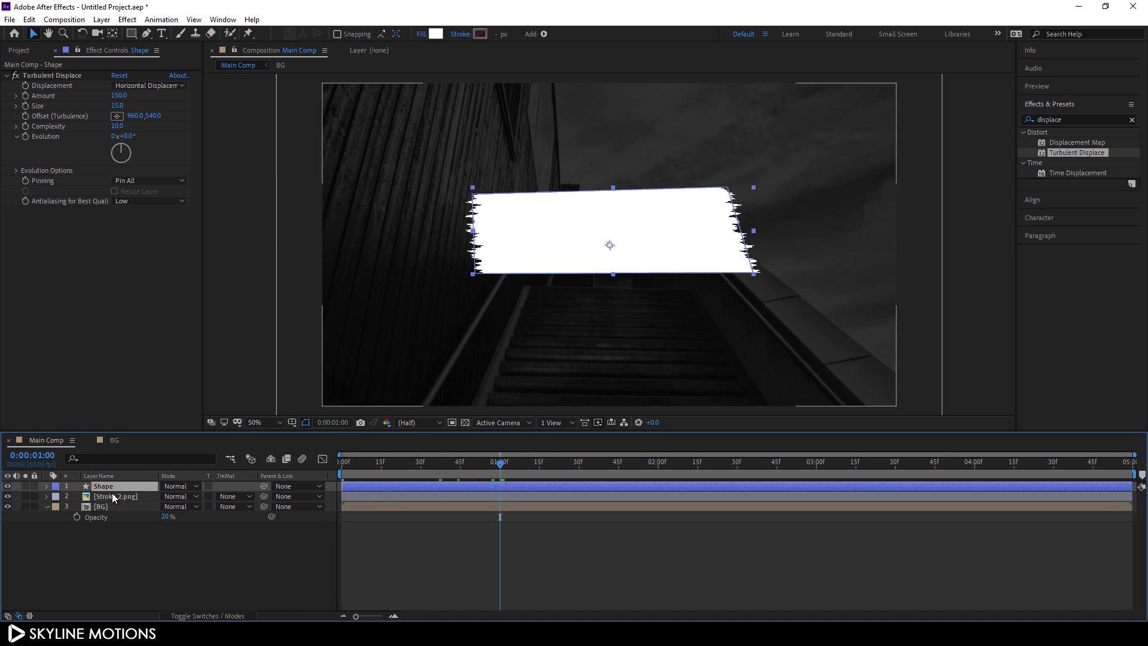
key("p")
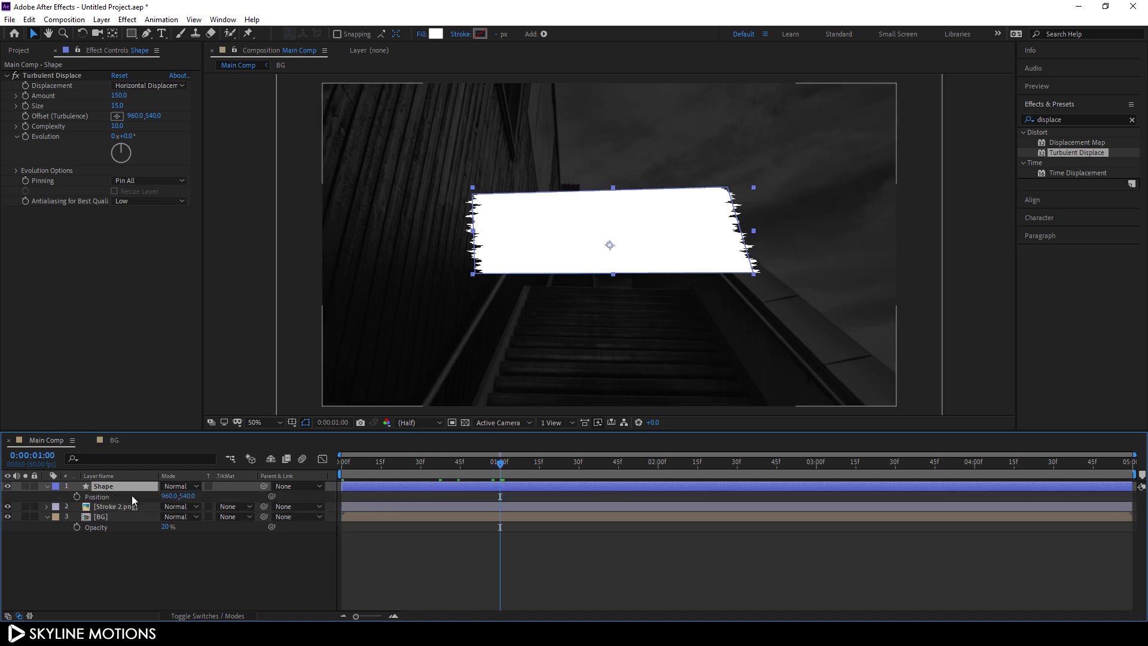
left_click(78, 496)
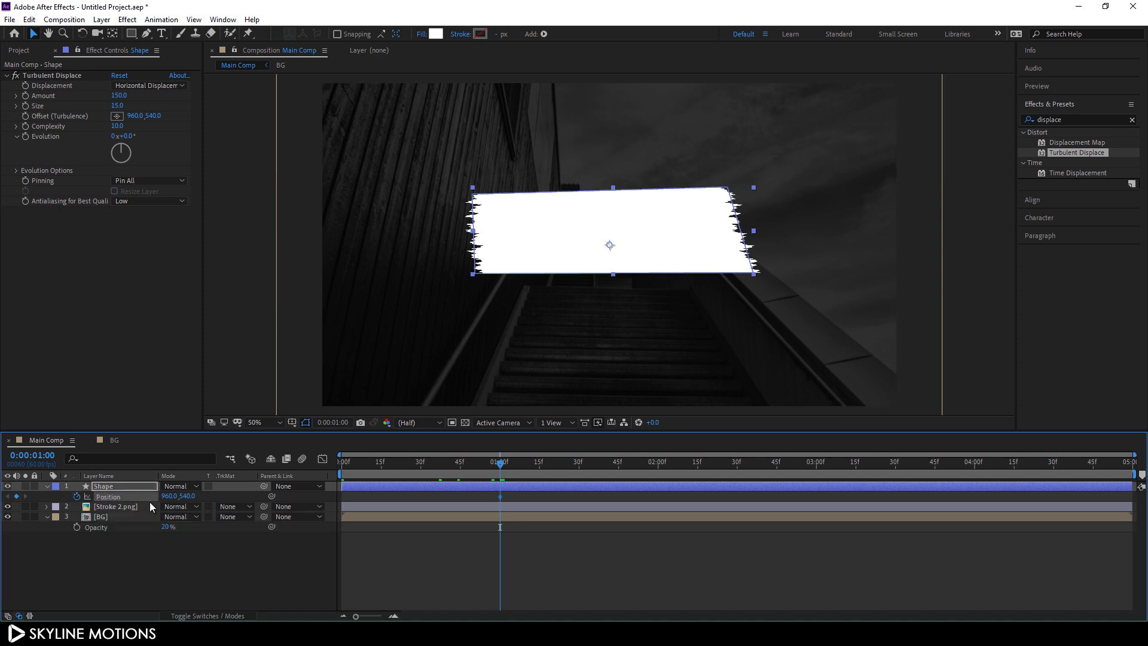
left_click_drag(463, 464, 335, 473)
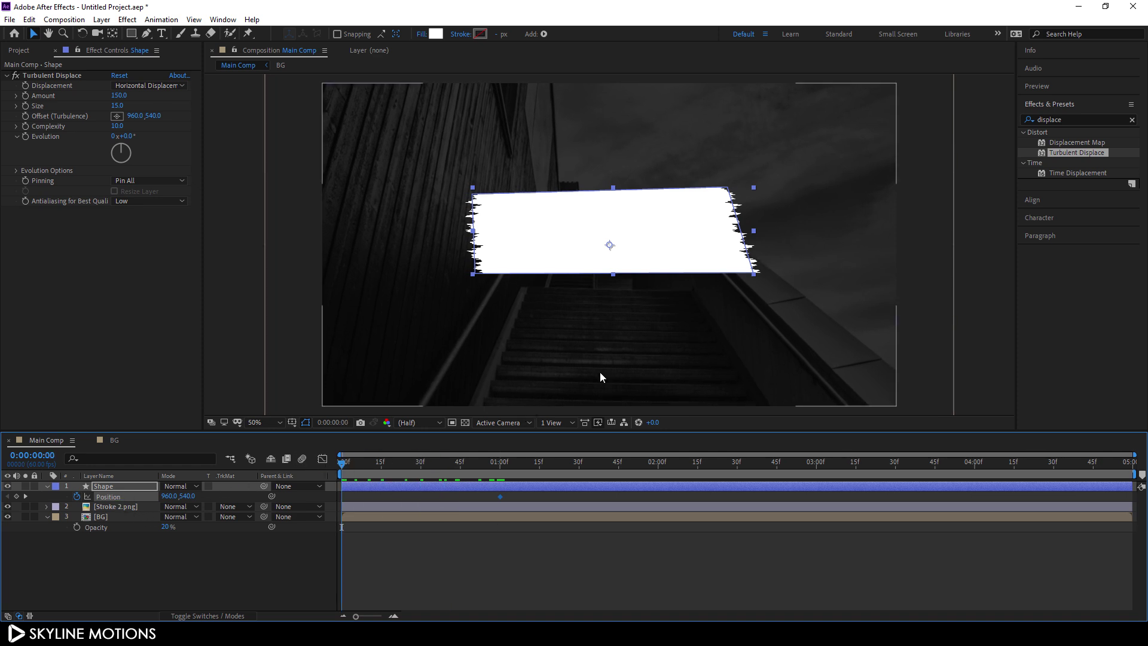
left_click_drag(688, 242, 231, 261)
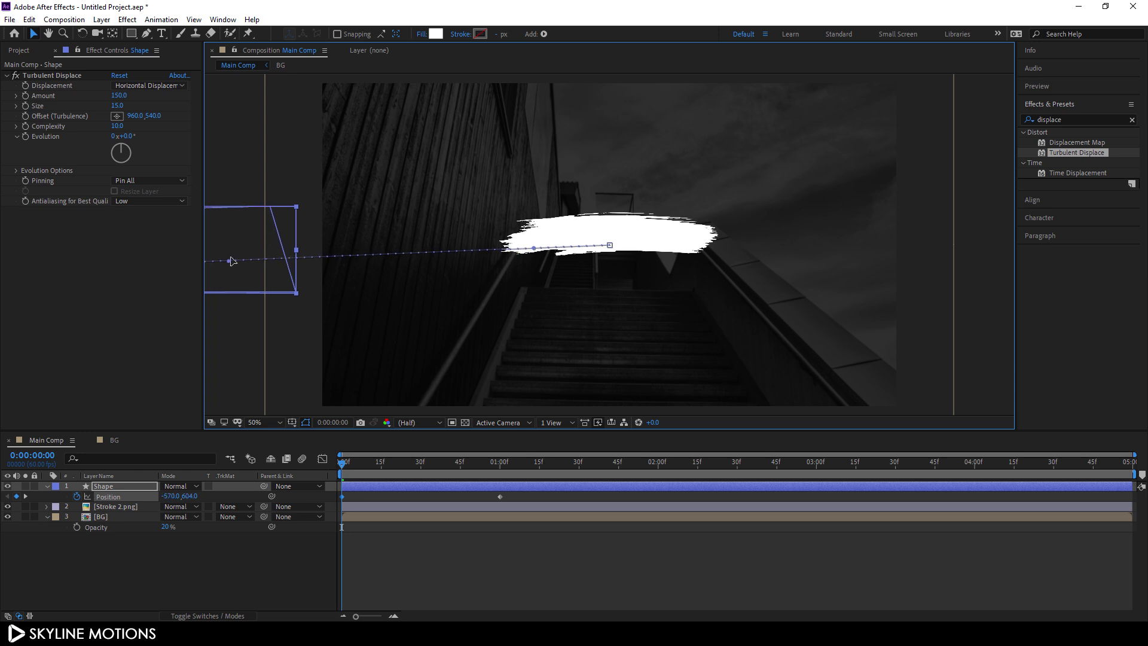
Easy-ease both Shape Position keyframes, reshape the speed graph for an early peak and long slowdown, and preview the motion.
left_click_drag(400, 472, 337, 501)
key("F9")
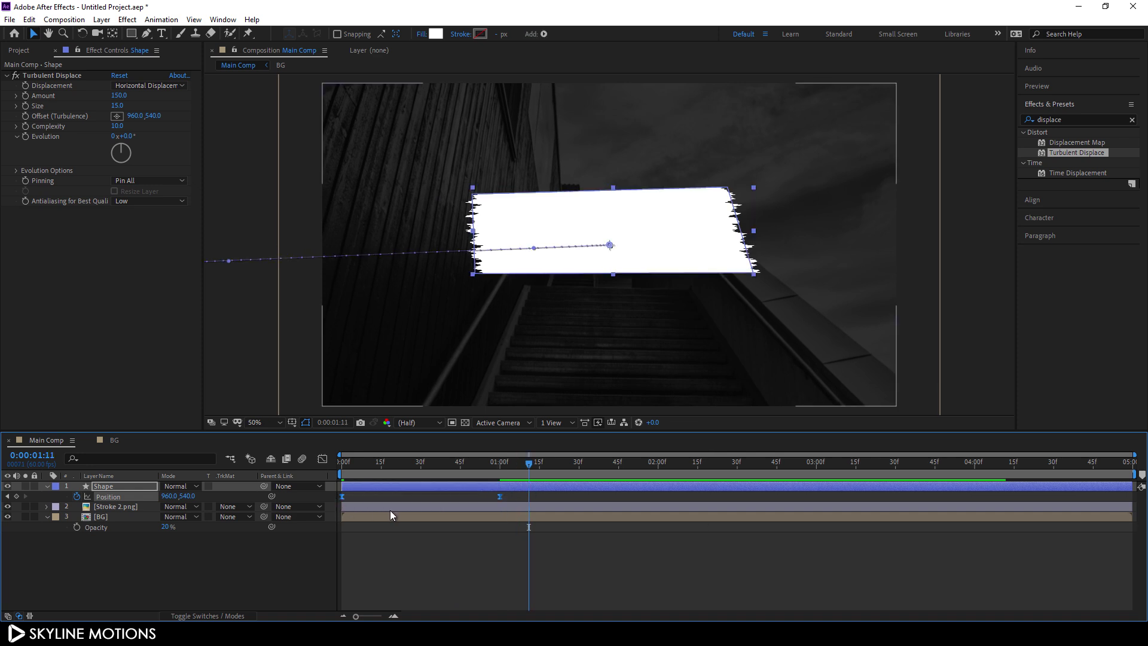
left_click(322, 459)
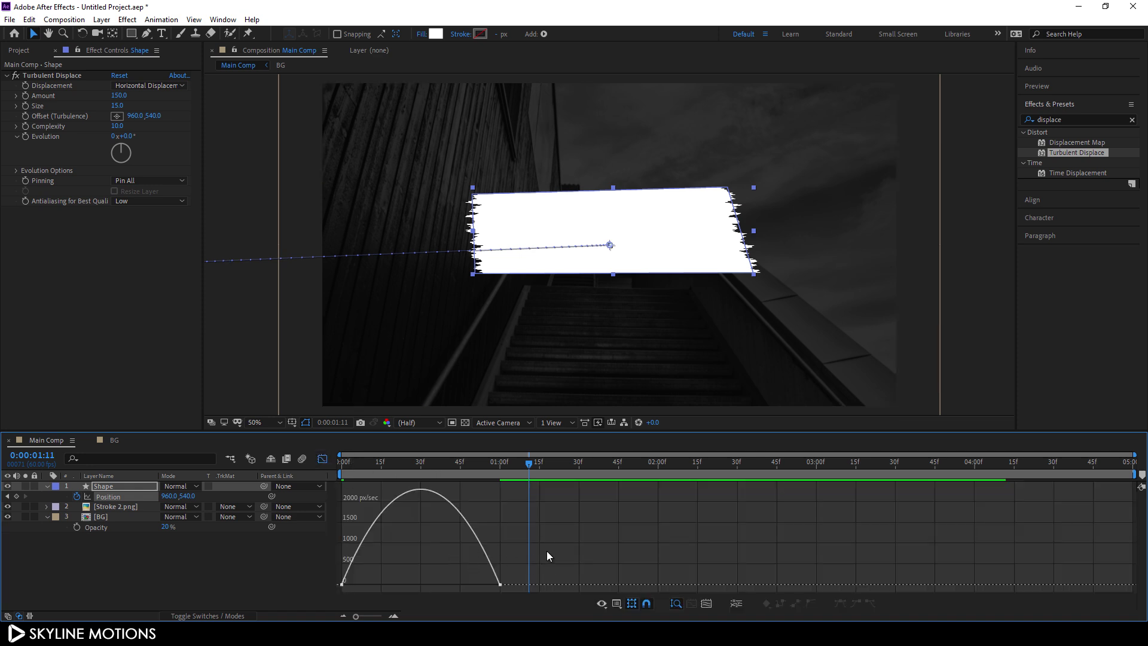
right_click(559, 542)
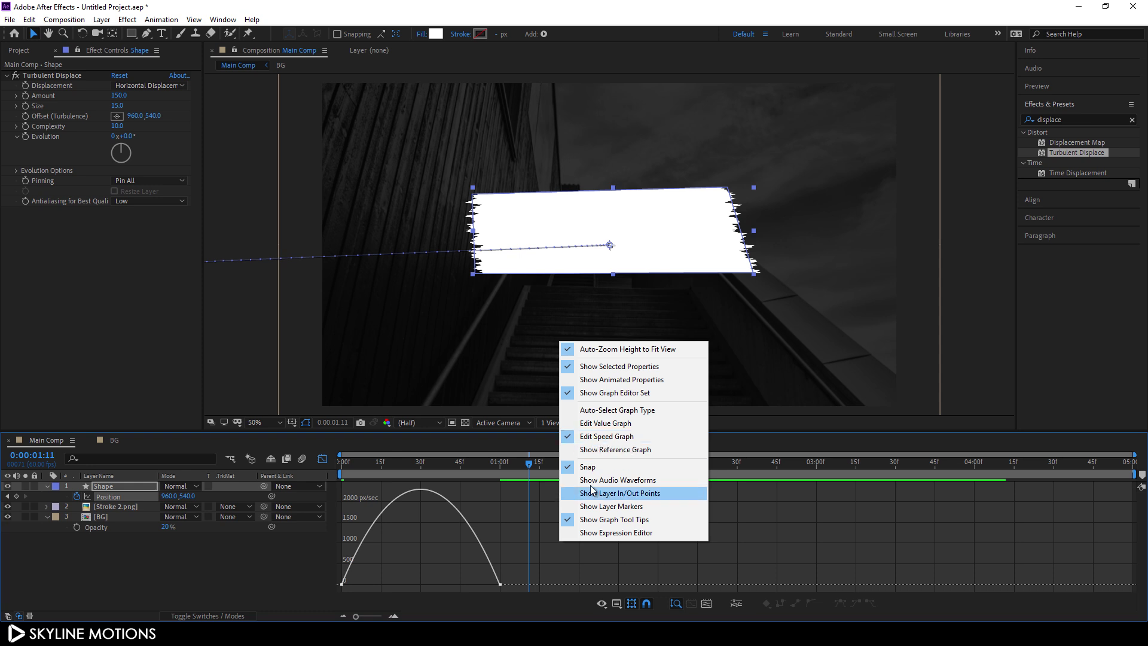
left_click_drag(512, 570, 376, 589)
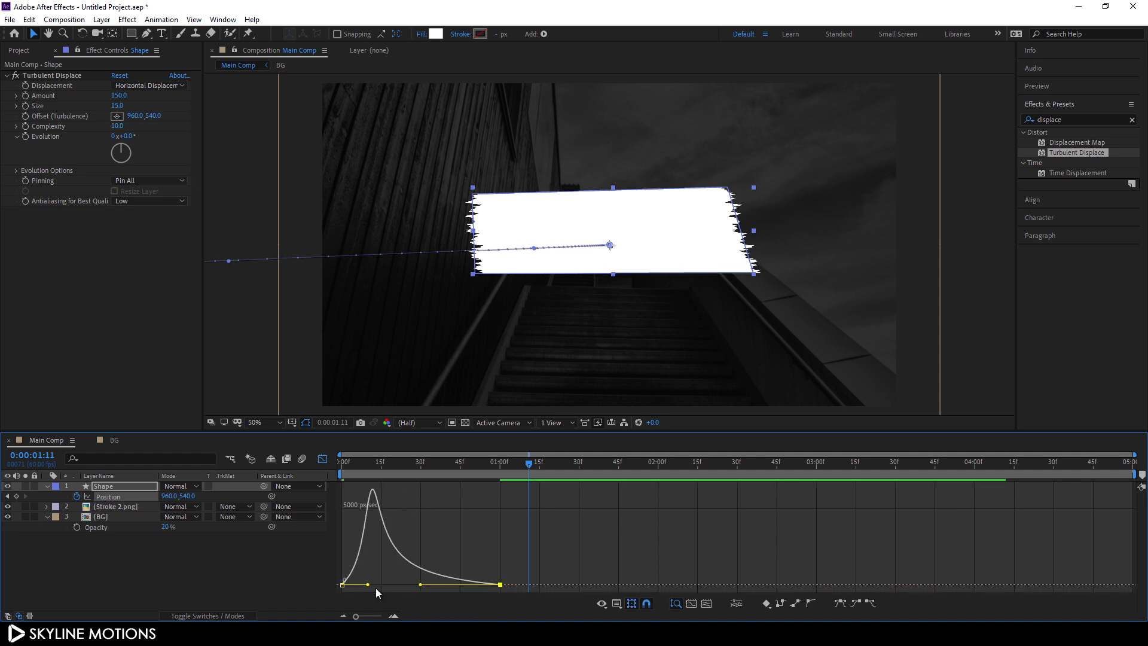
left_click(323, 460)
key("Home")
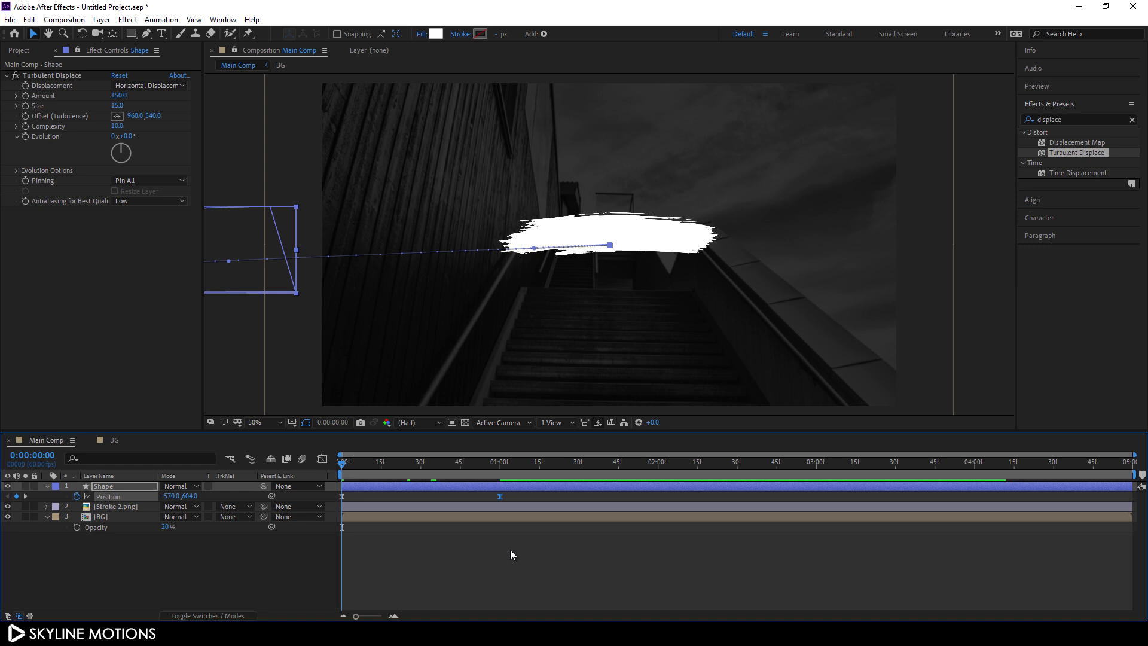
key("space")
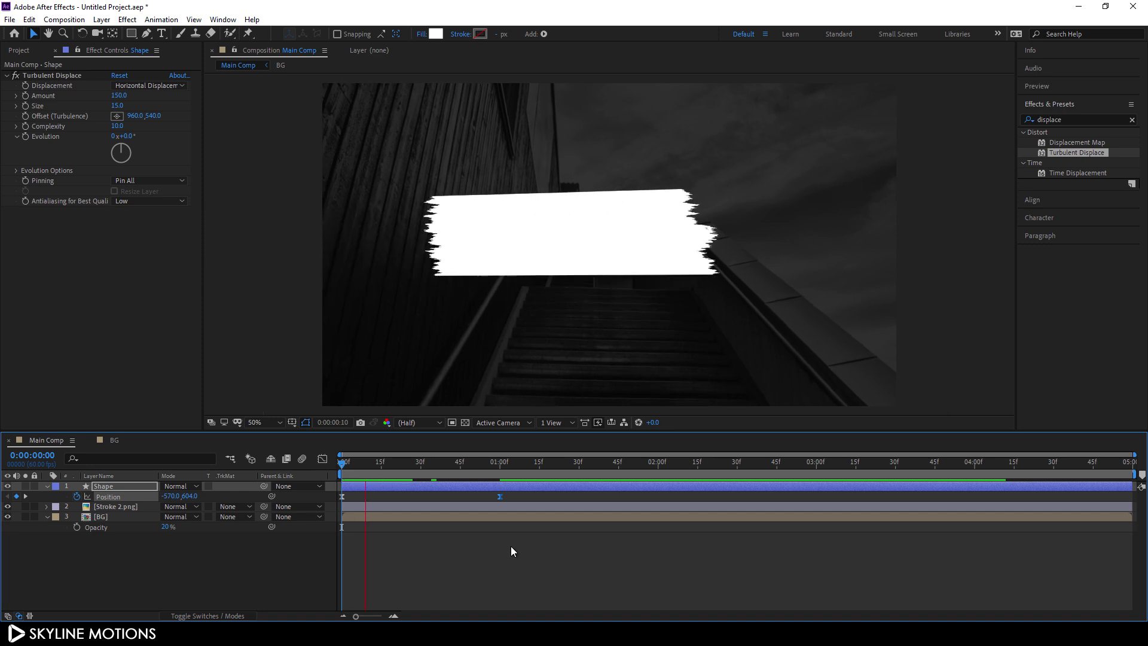
mouse_move(449, 470)
left_mouse_down()
mouse_move(430, 469)
mouse_move(442, 471)
left_mouse_up()
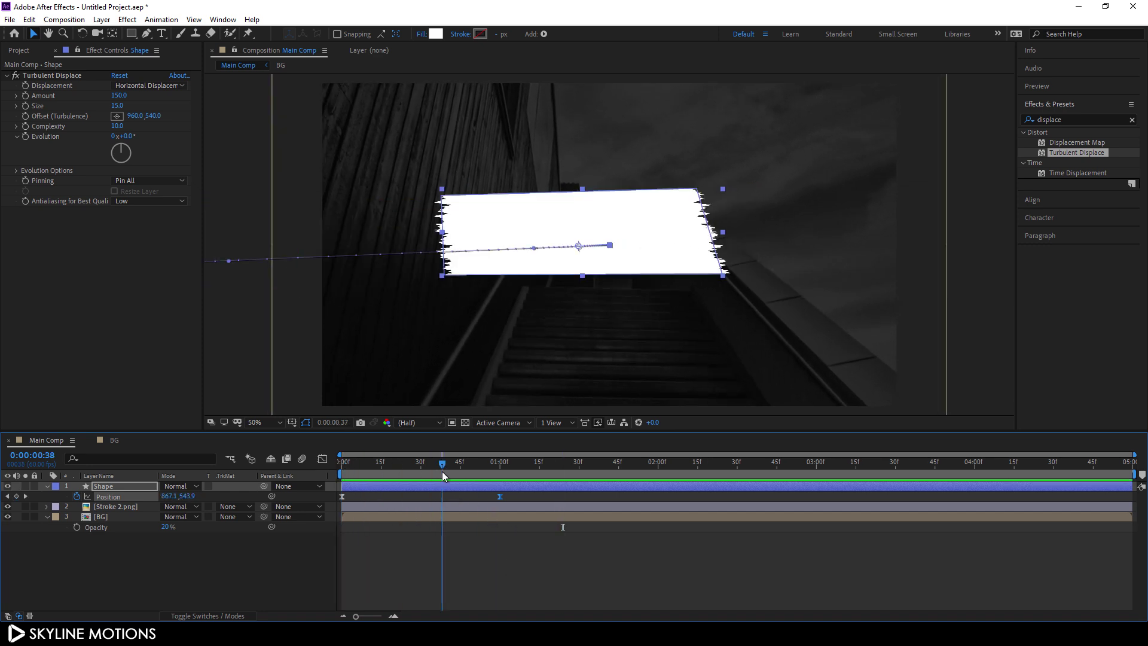
Set the Stroke 2.png track matte to Alpha Matte "Shape", collapse the layer properties and check the reveal.
left_click(107, 506)
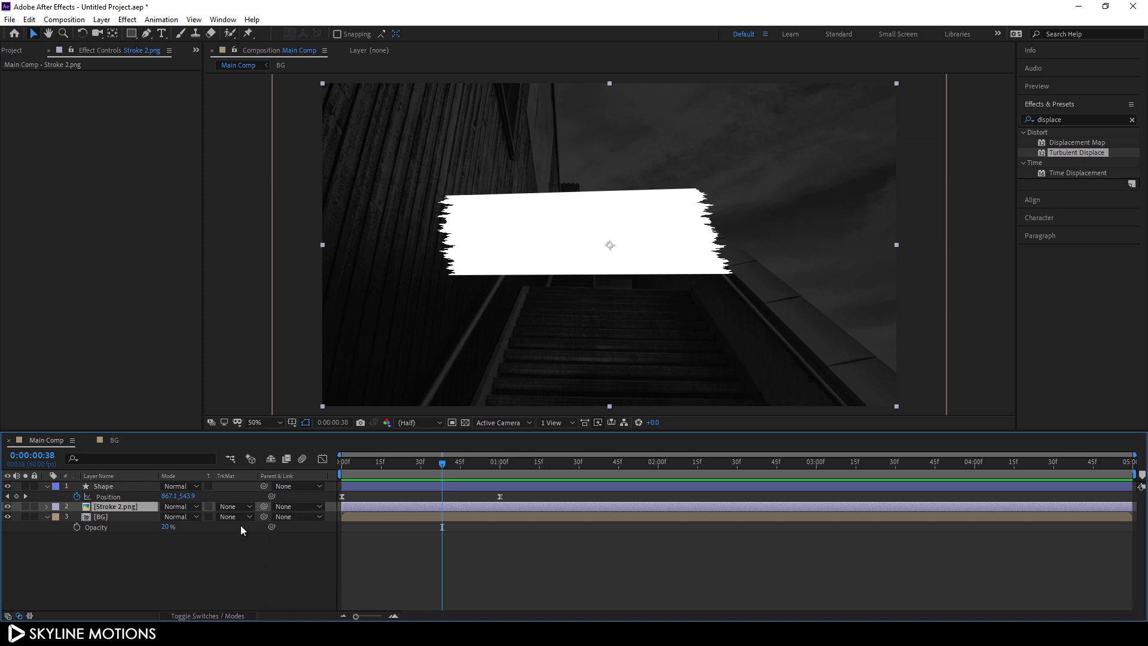
left_click(235, 506)
left_click(253, 541)
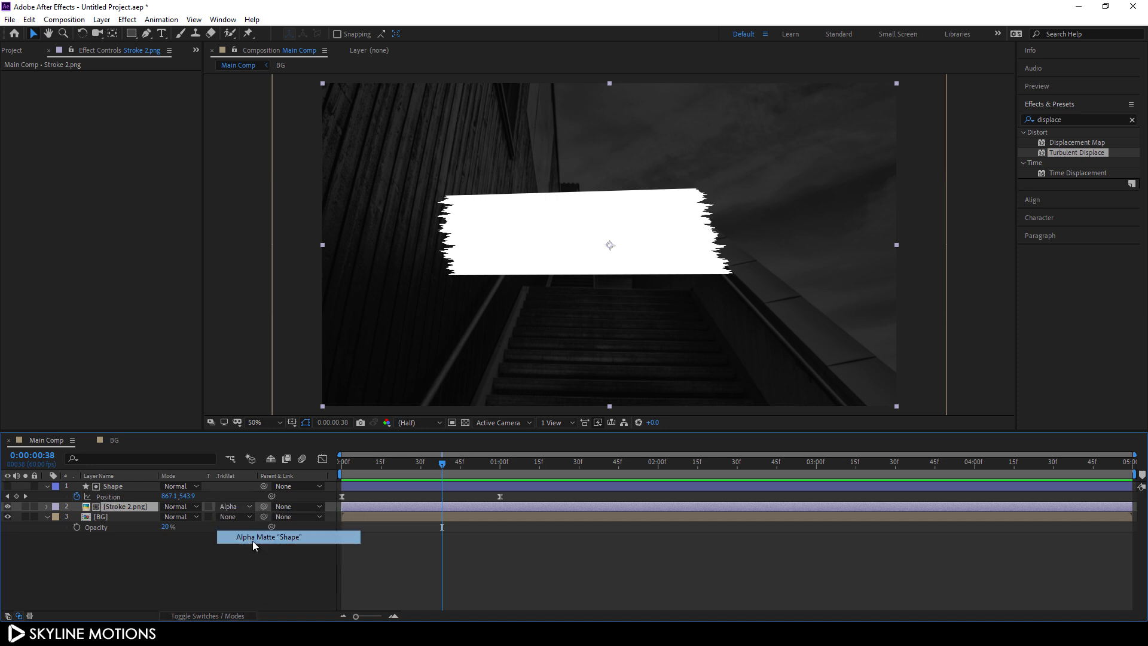
left_click(48, 486)
left_click(47, 506)
left_click(95, 535)
left_click(423, 470)
mouse_move(389, 464)
left_mouse_down()
mouse_move(378, 465)
mouse_move(467, 472)
left_mouse_up()
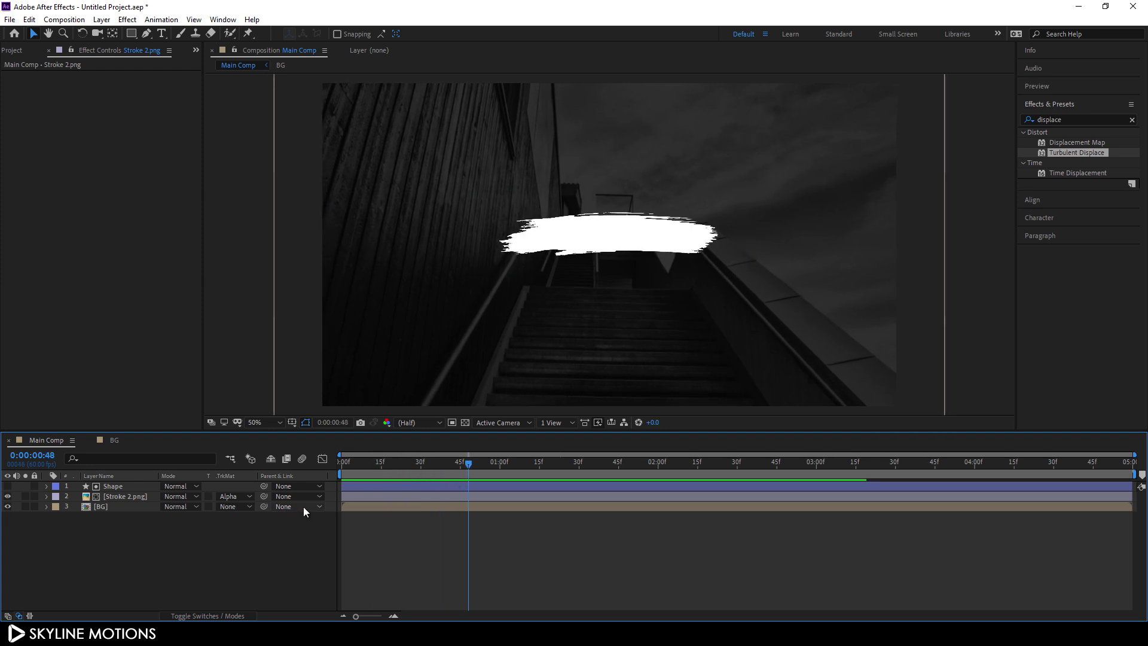
Pre-compose the Shape and Stroke 2.png layers together into a composition named Stroke 1.
left_click(134, 498)
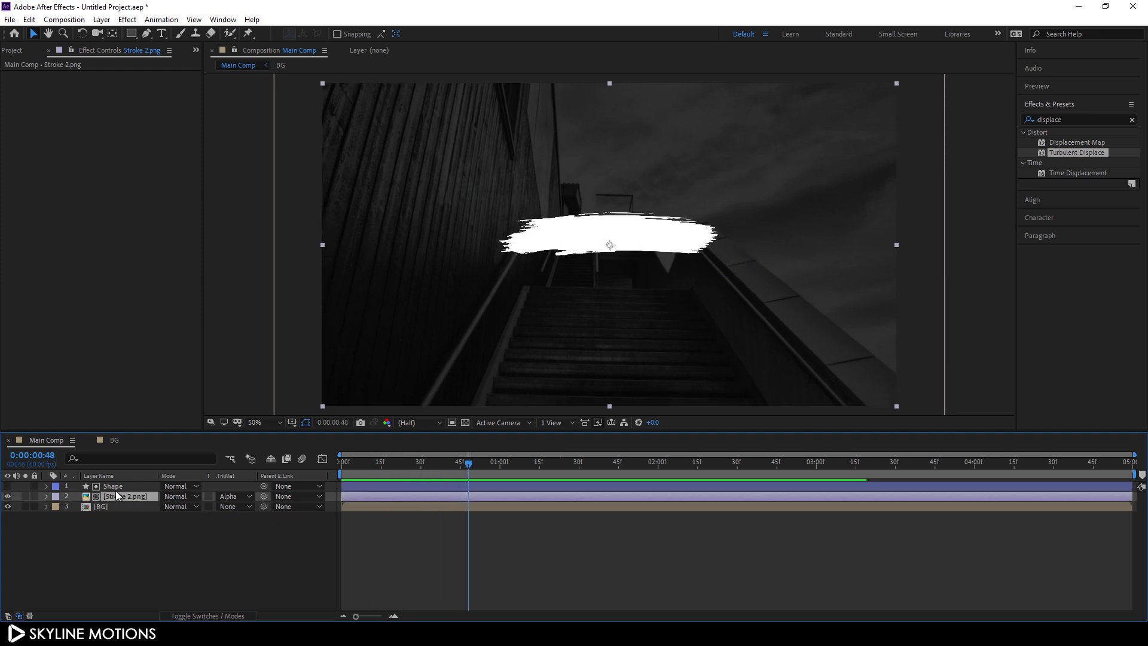
left_click(116, 487, "shift")
right_click(117, 490)
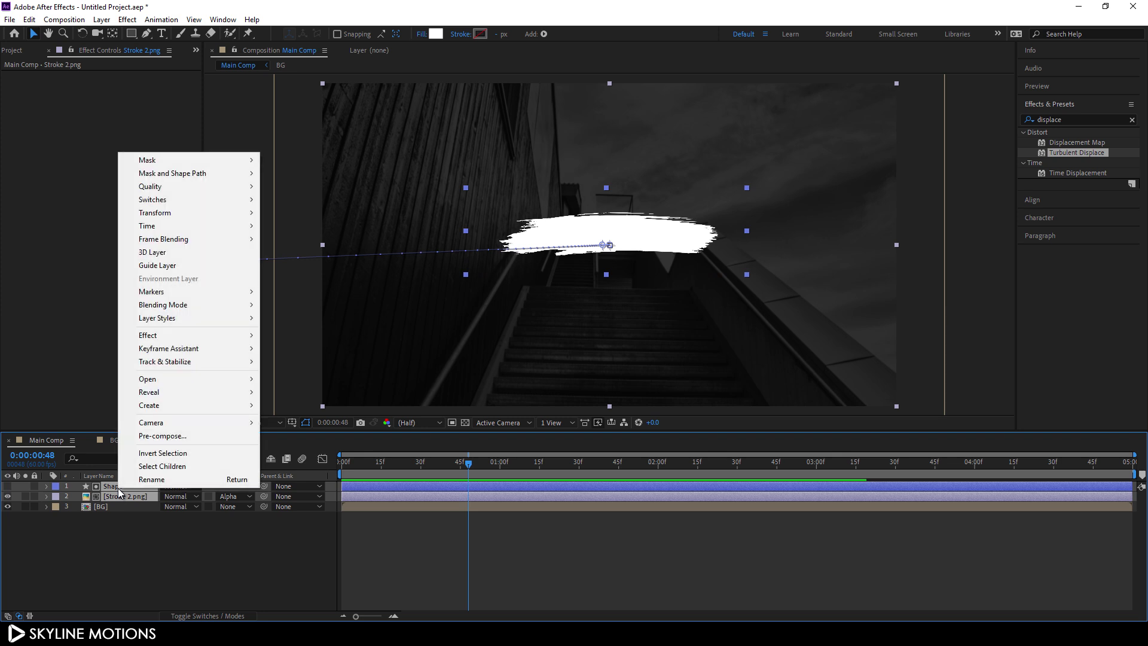
left_click(173, 436)
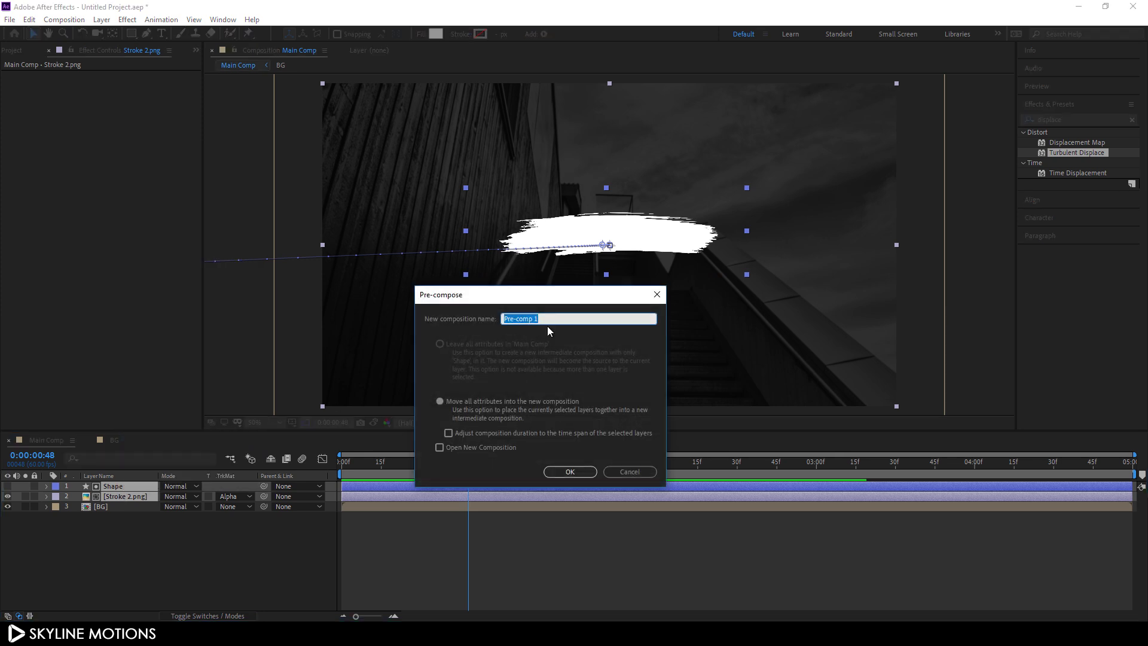
key("BackSpace")
left_click(575, 473)
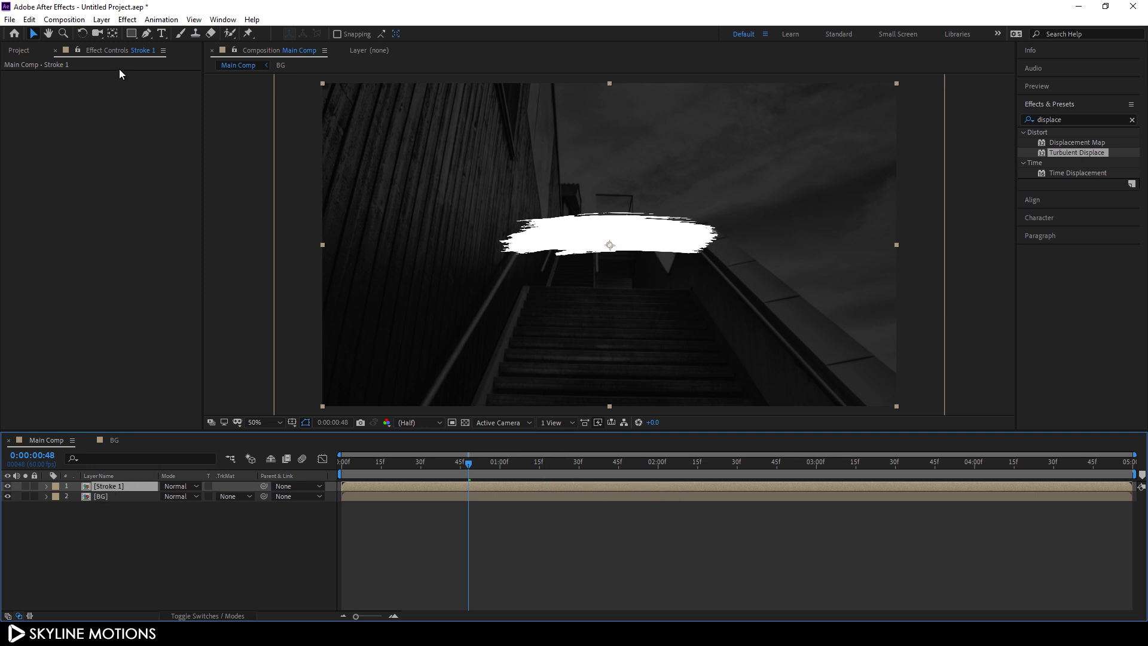
Apply a Gradient Ramp to the Stroke 1 layer, with a magenta start color and a red FF0000 end color.
left_click(127, 19)
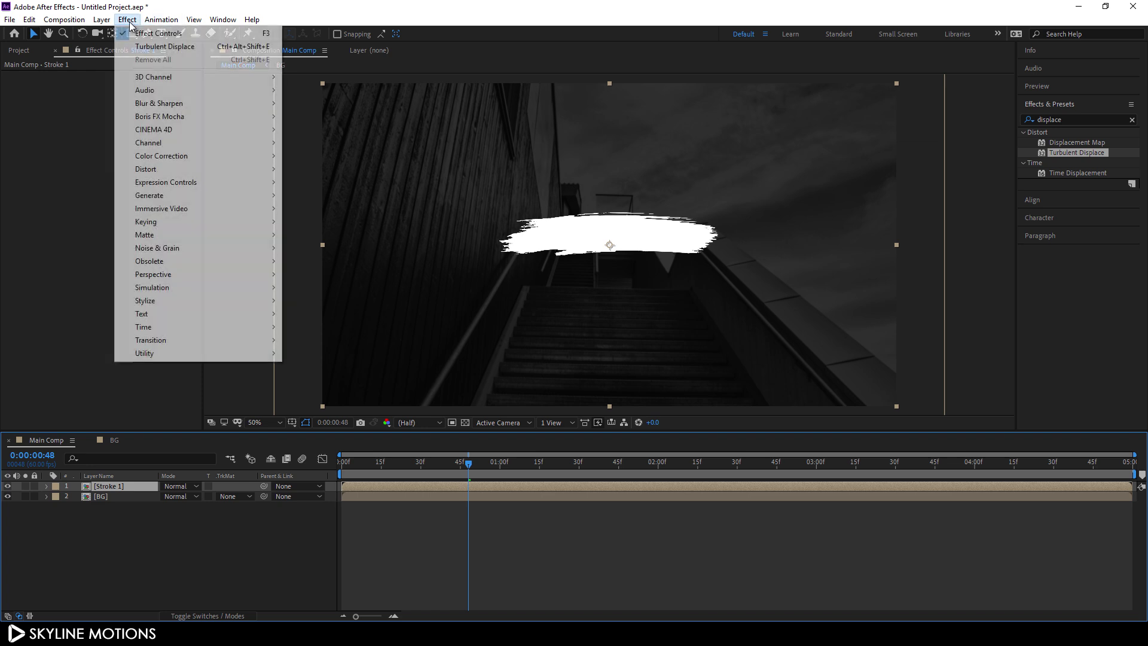
mouse_move(201, 197)
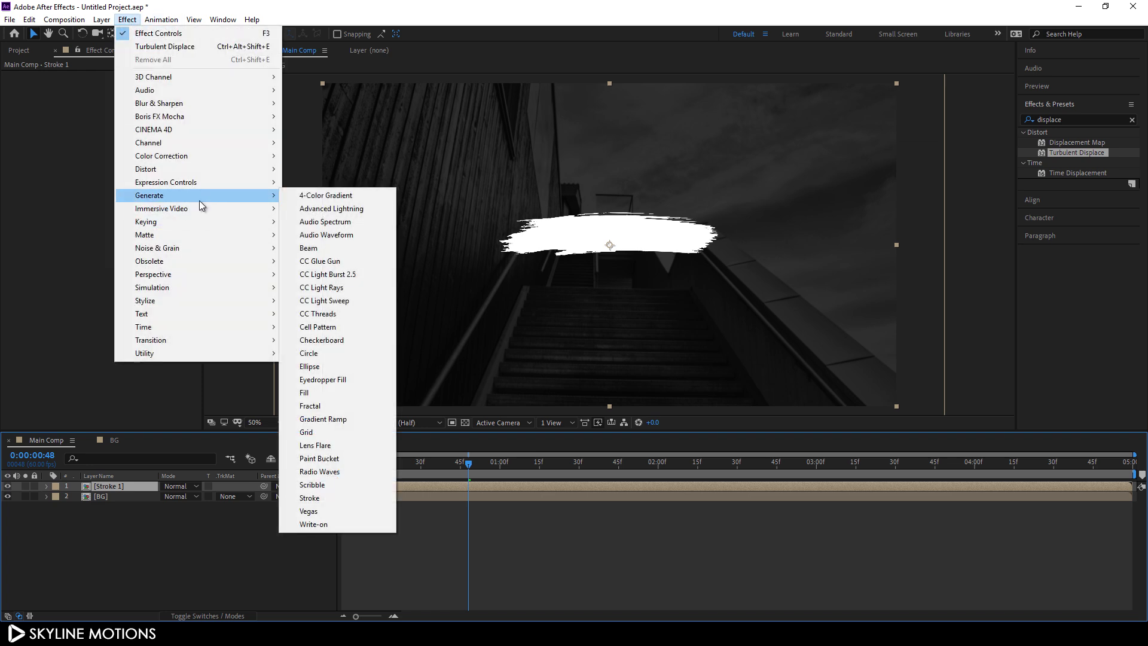
left_click(335, 418)
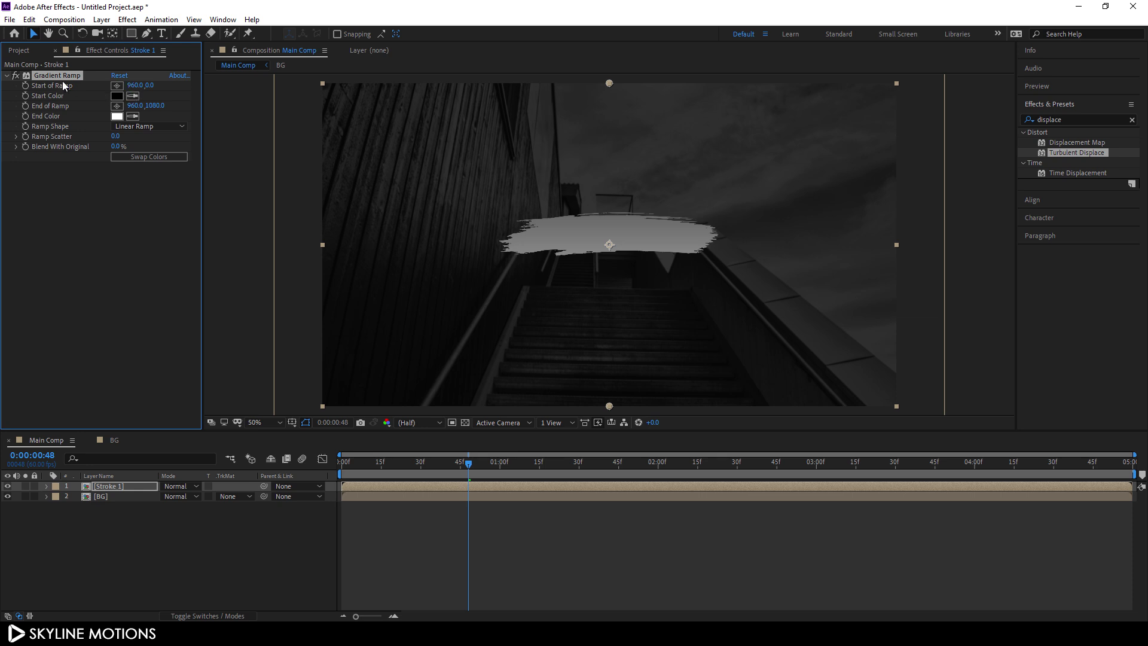
left_click(117, 96)
left_click(227, 223)
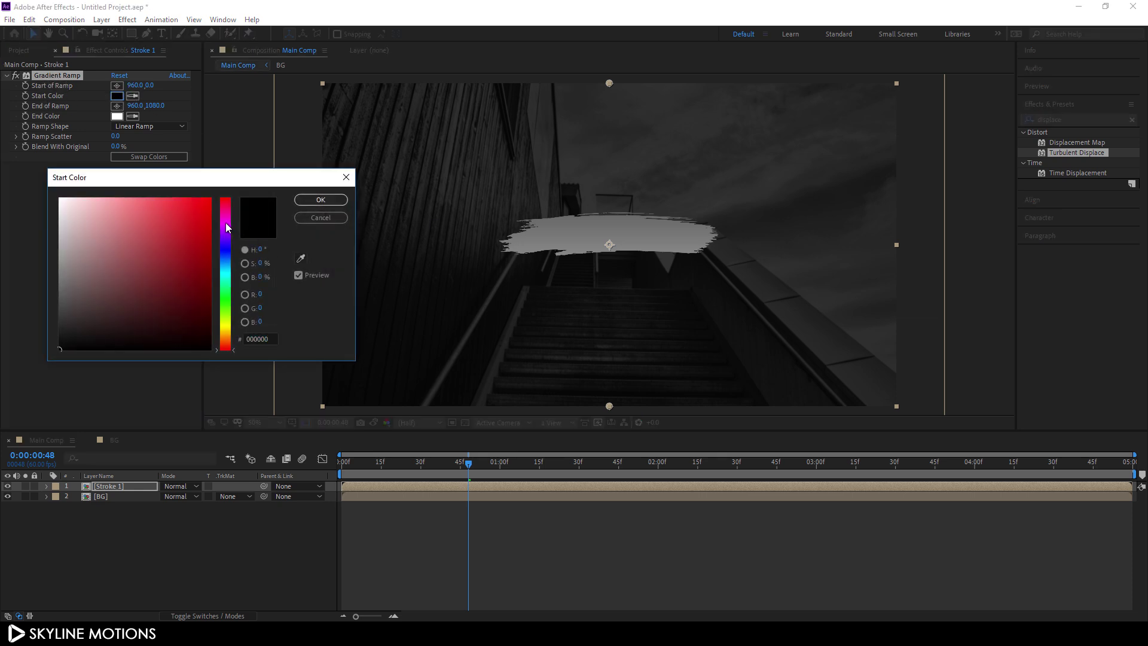
left_click_drag(195, 223, 306, 153)
left_click(321, 199)
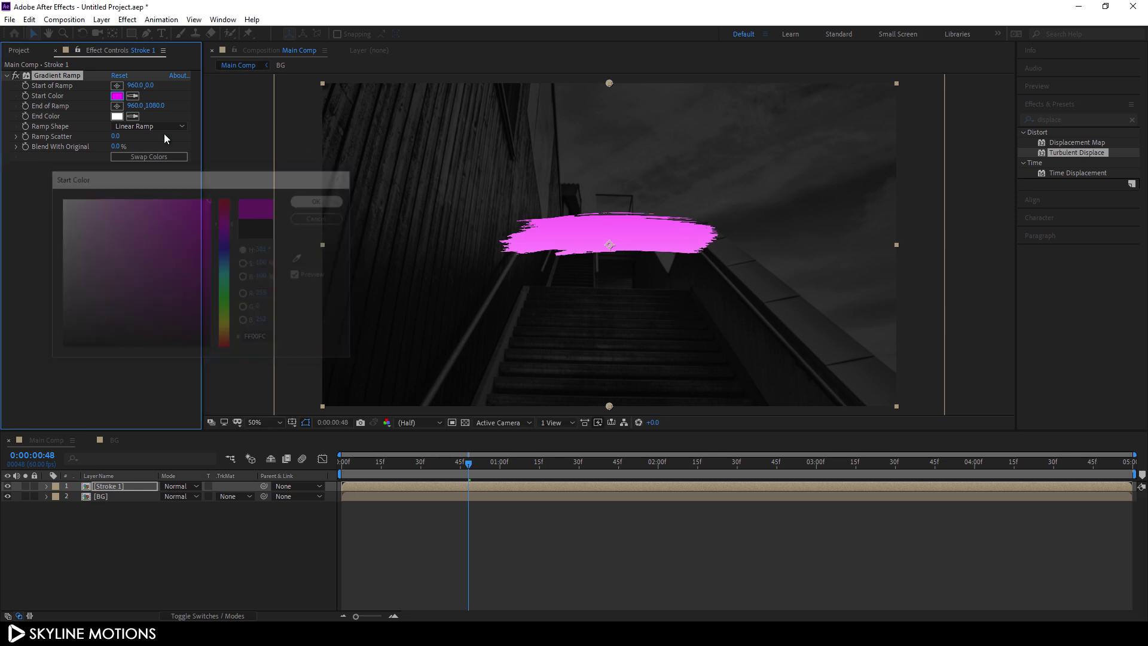
left_click(117, 116)
type("FF0000")
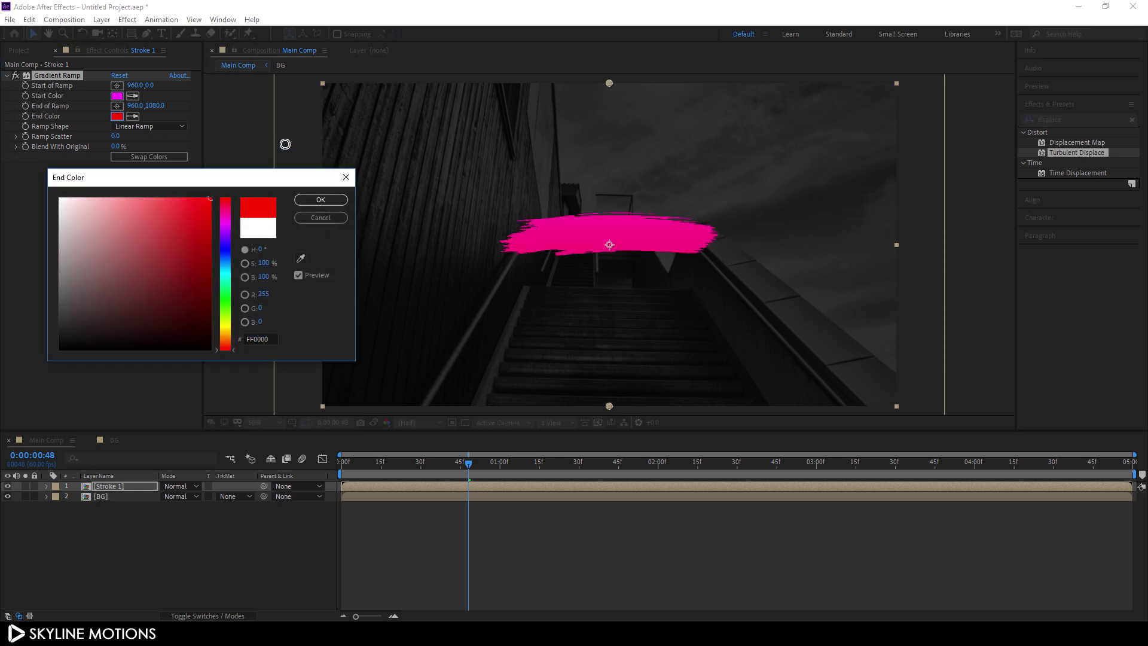
Position Stroke 1's ramp diagonally across the brush stroke, with its start at about 862, 292 and its end at about 1122, 792.
left_click_drag(609, 85, 568, 135)
left_click_drag(609, 406, 757, 270)
mouse_move(481, 204)
left_mouse_down()
mouse_move(608, 184)
mouse_move(592, 183)
left_mouse_up()
left_click_drag(646, 304, 645, 306)
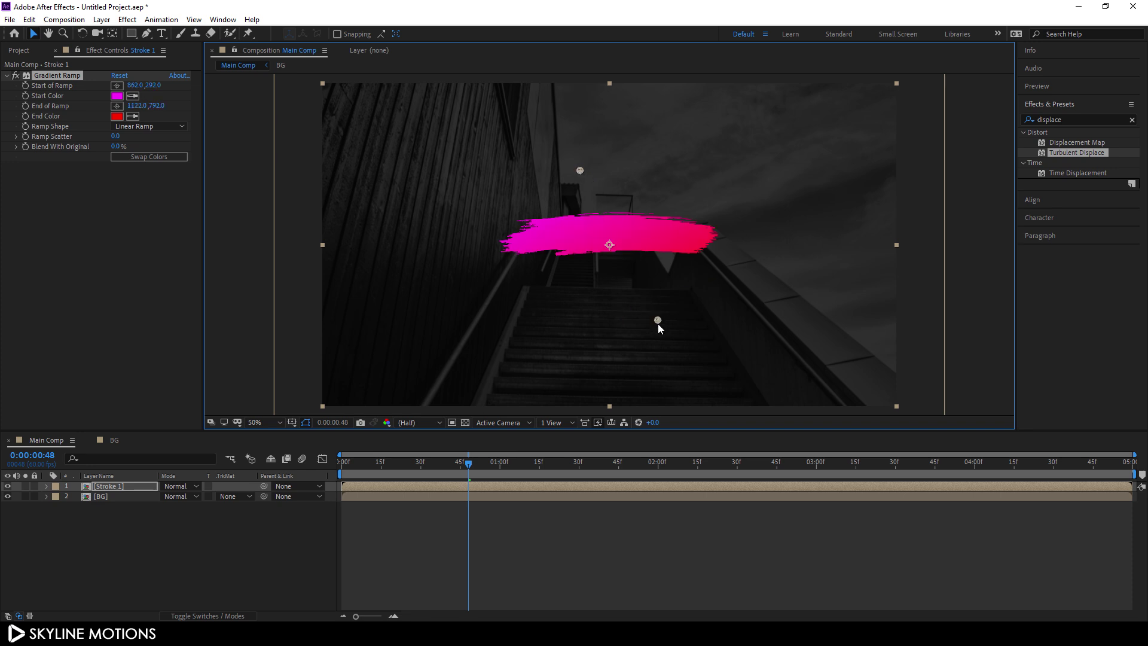
Move Stroke 1 up in the frame, rotate it to -11° and shift it slightly left.
left_click(123, 486)
left_click_drag(646, 222, 648, 165)
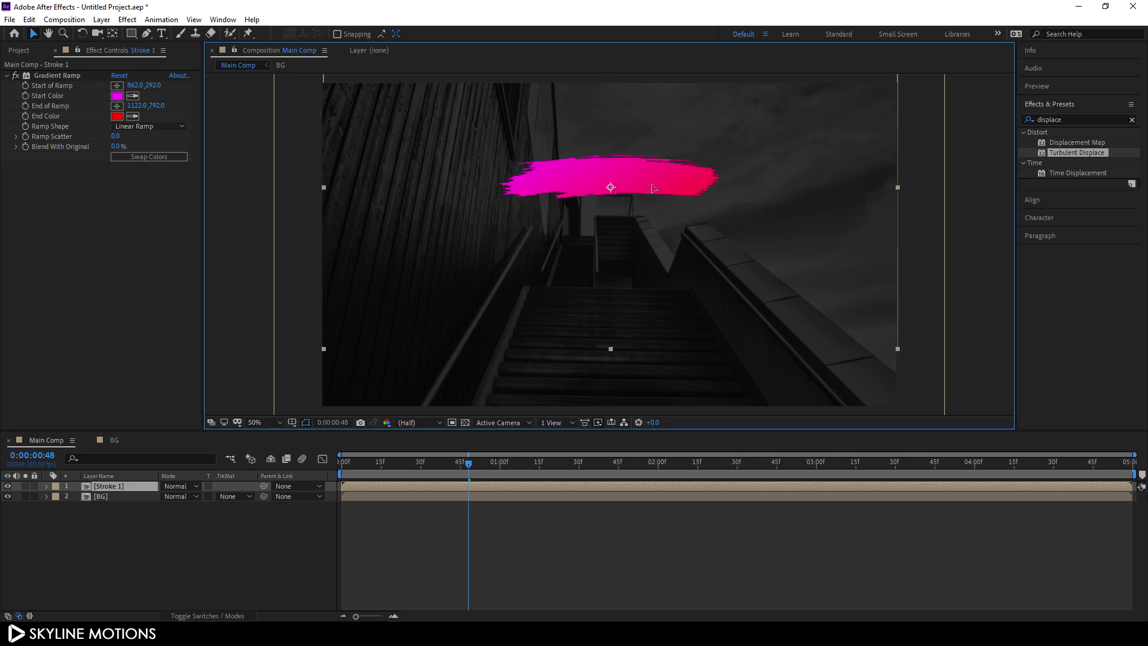
key("r")
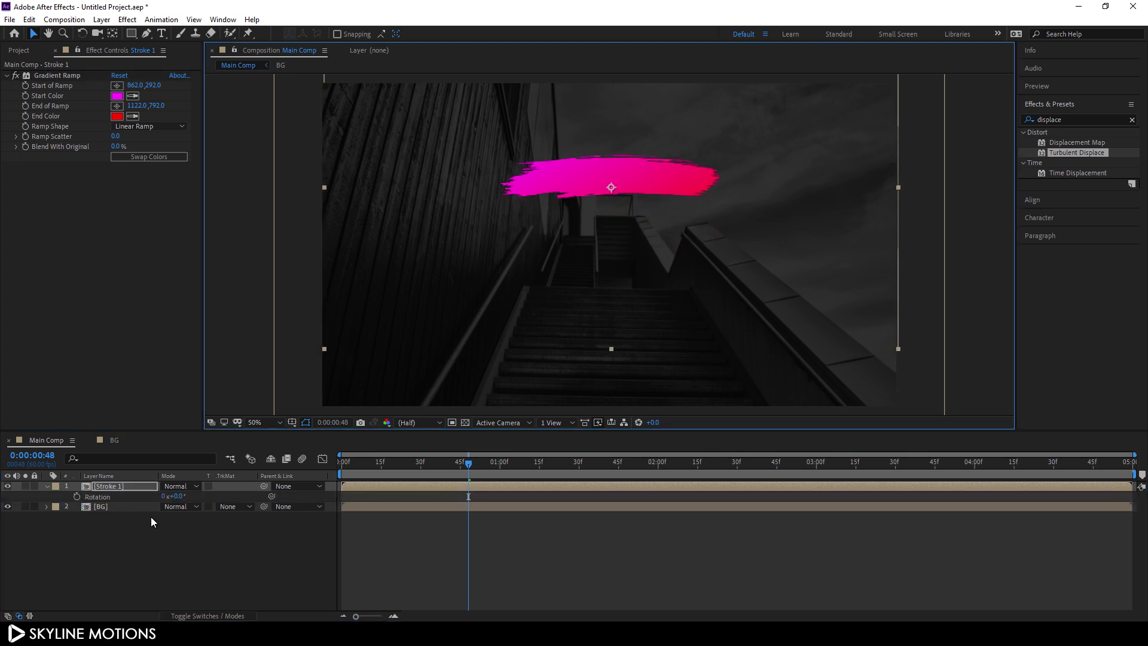
left_click_drag(172, 496, 170, 496)
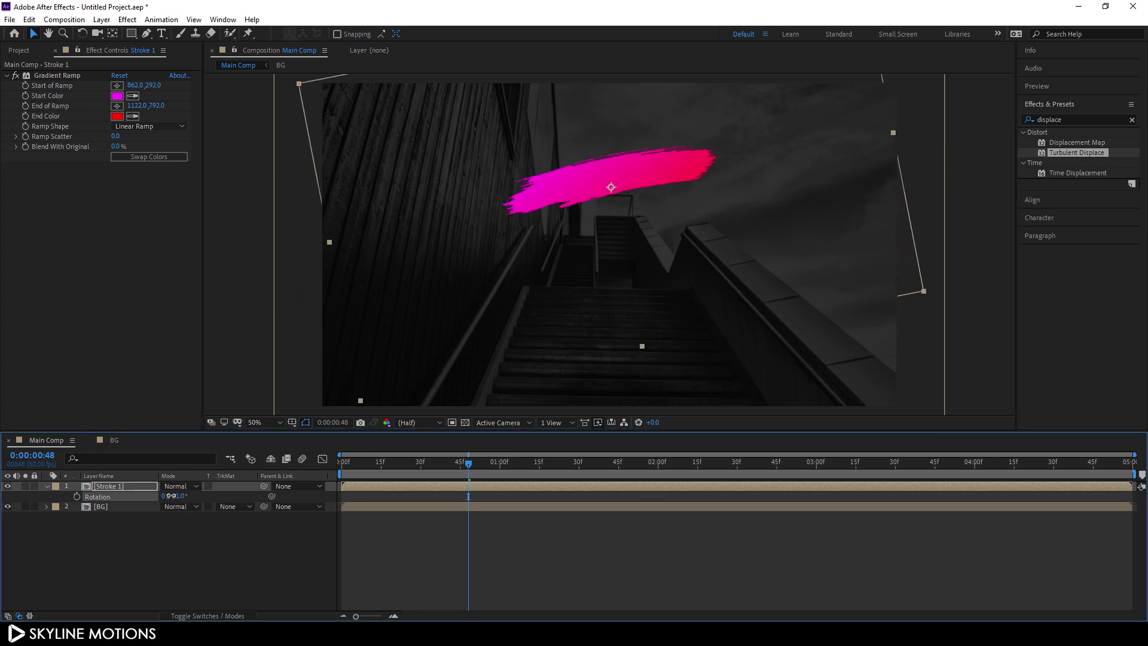
left_click_drag(625, 172, 606, 177)
Duplicate the Stroke 1 layer and rename the copy Stroke 2.
left_click(124, 485)
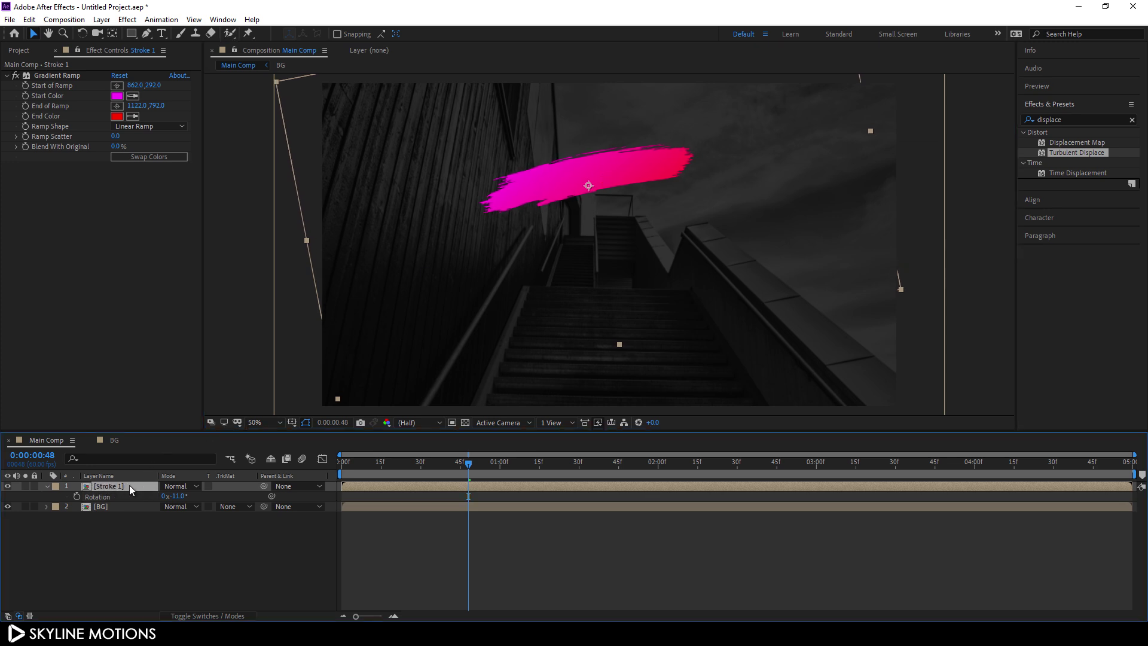
key("ctrl+d")
right_click(124, 486)
left_click(159, 478)
left_click(140, 486)
type("2")
key("Return")
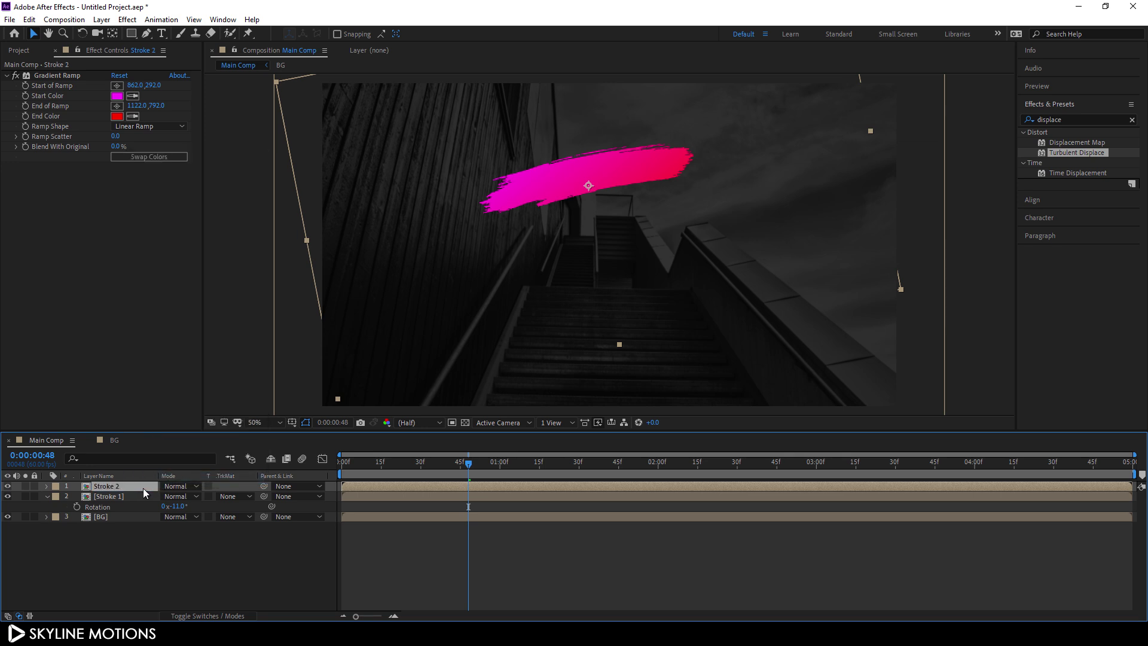
Place Stroke 2 just below and slightly right of the first stroke, and flip it horizontally.
mouse_move(622, 192)
left_mouse_down()
mouse_move(637, 224)
mouse_move(647, 215)
left_mouse_up()
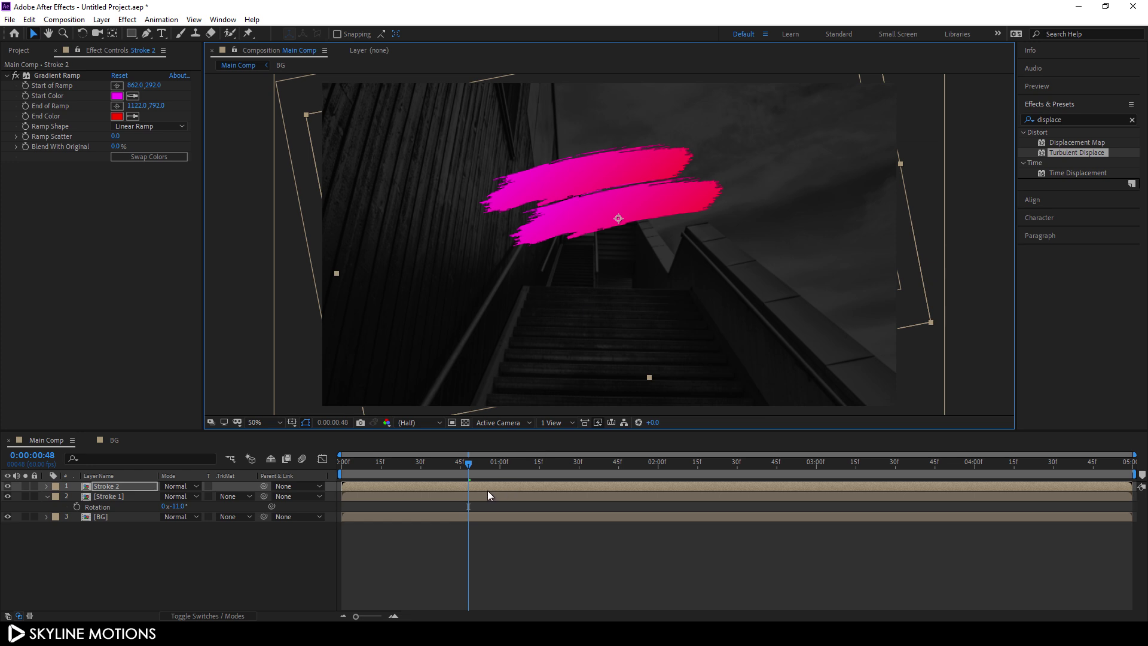
right_click(489, 487)
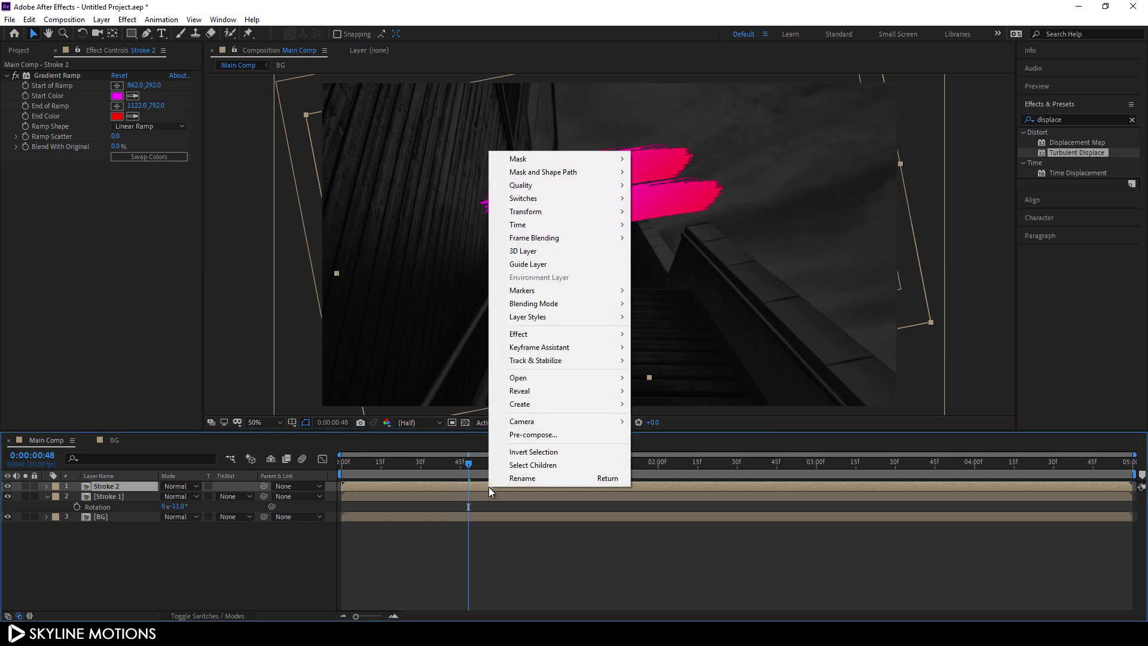
mouse_move(536, 216)
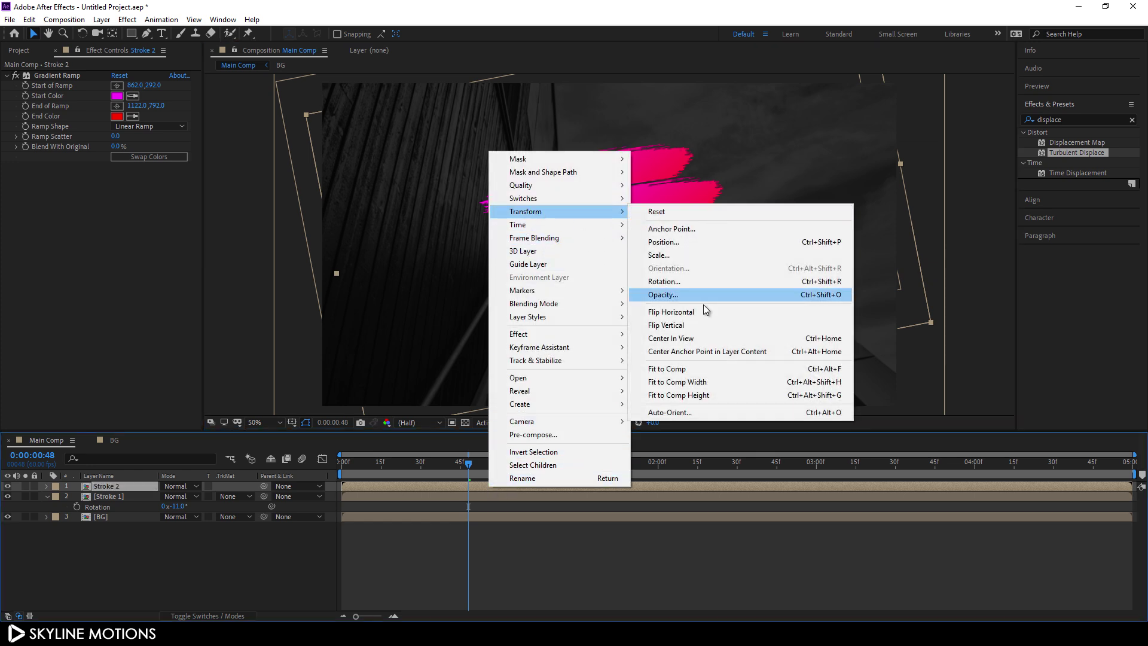
left_click(681, 313)
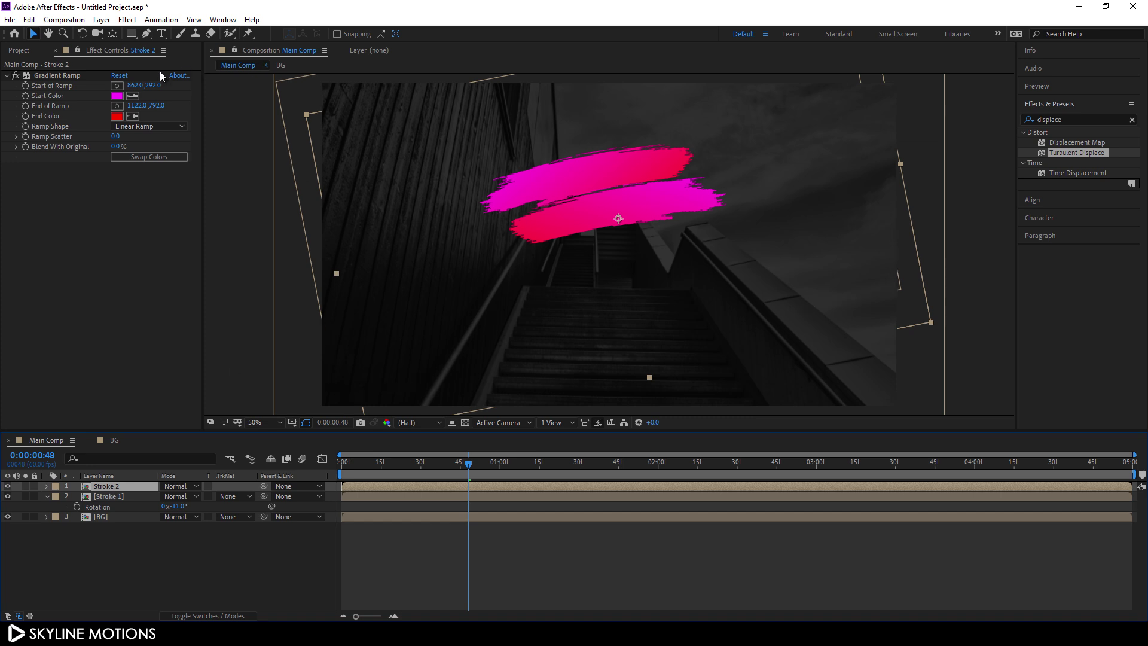
Reposition Stroke 2's gradient ramp, with its start at about 1090, 156 and its end at about 1151, 752.
left_click(58, 76)
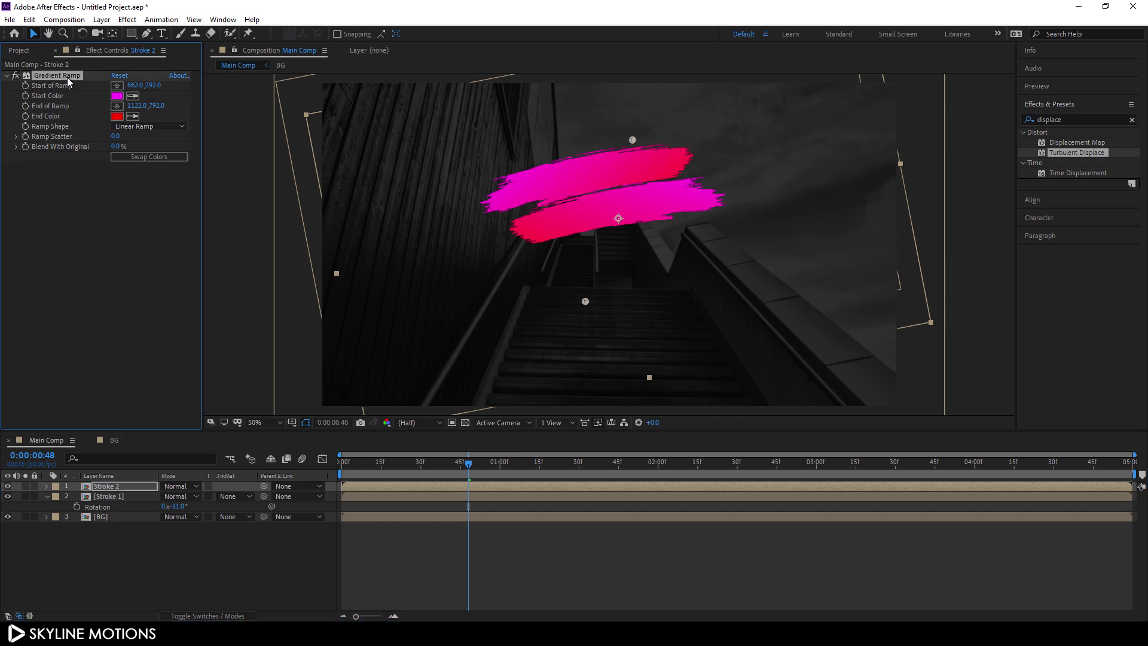
mouse_move(632, 140)
left_mouse_down()
mouse_move(483, 141)
mouse_move(464, 153)
left_mouse_up()
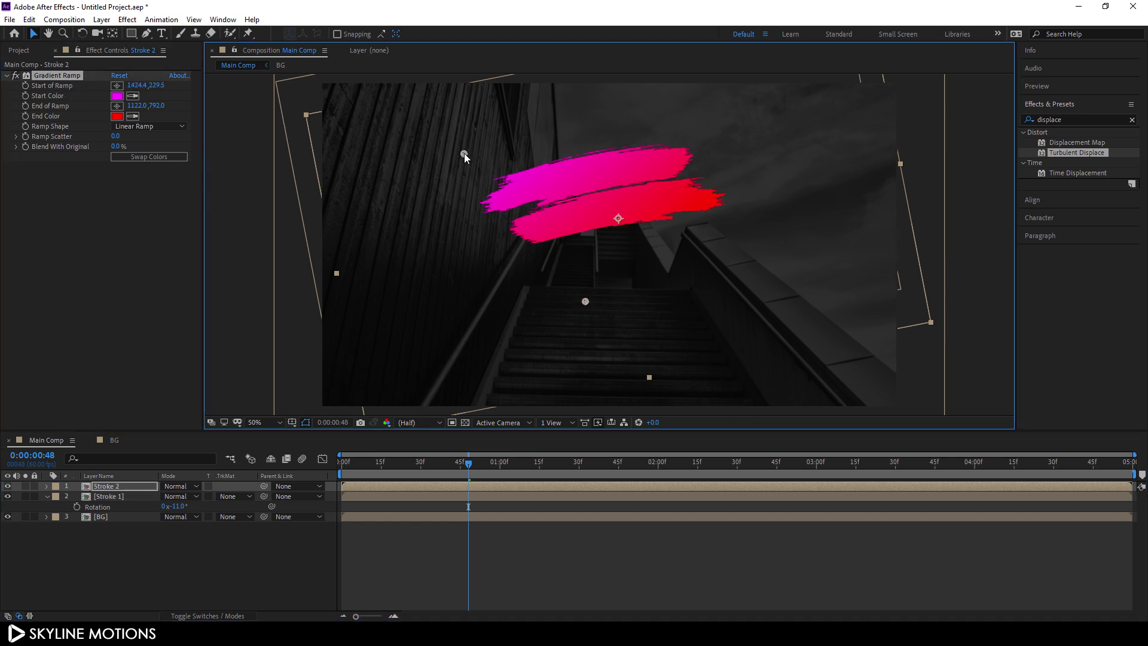
mouse_move(585, 301)
left_mouse_down()
mouse_move(769, 271)
mouse_move(605, 276)
left_mouse_up()
left_click_drag(409, 146, 557, 113)
Duplicate Stroke 1 as Stroke 3 at the top of the layer stack and place it beneath the two strokes in the frame.
left_click(113, 497)
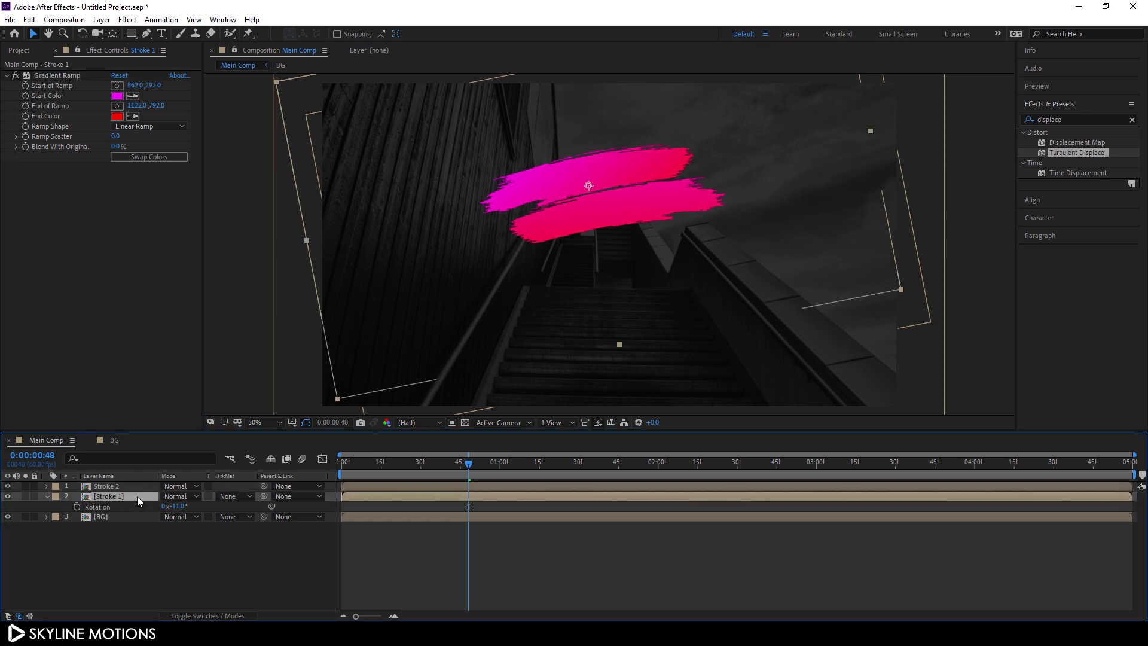
key("ctrl+d")
right_click(122, 502)
left_click(136, 494)
left_click(132, 495)
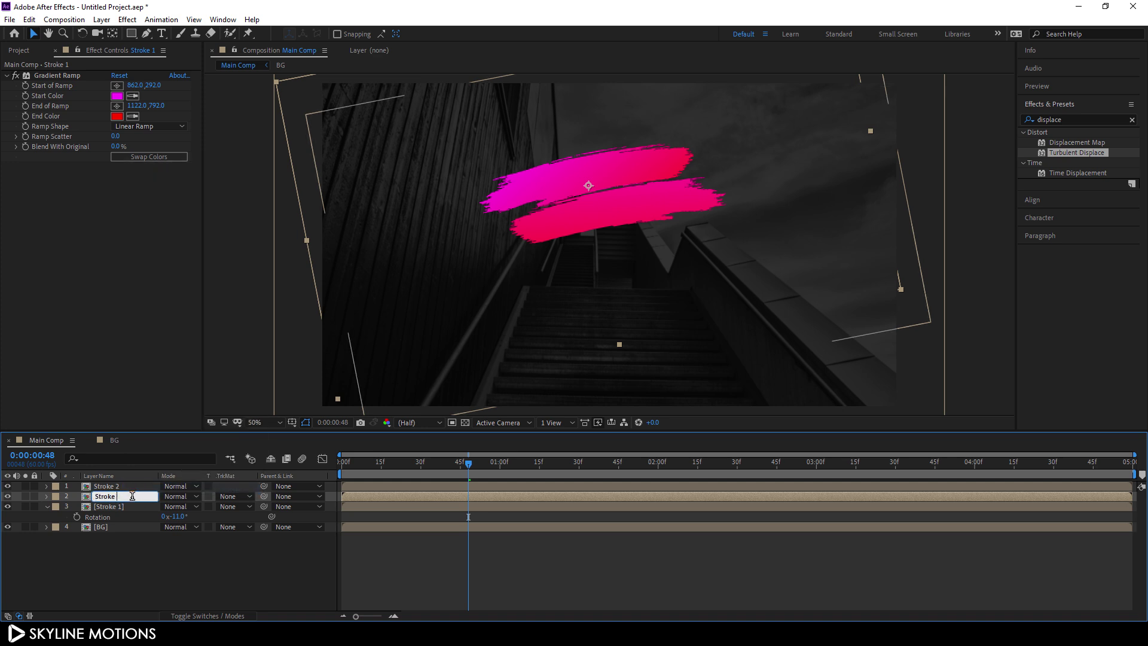
type("3")
key("Return")
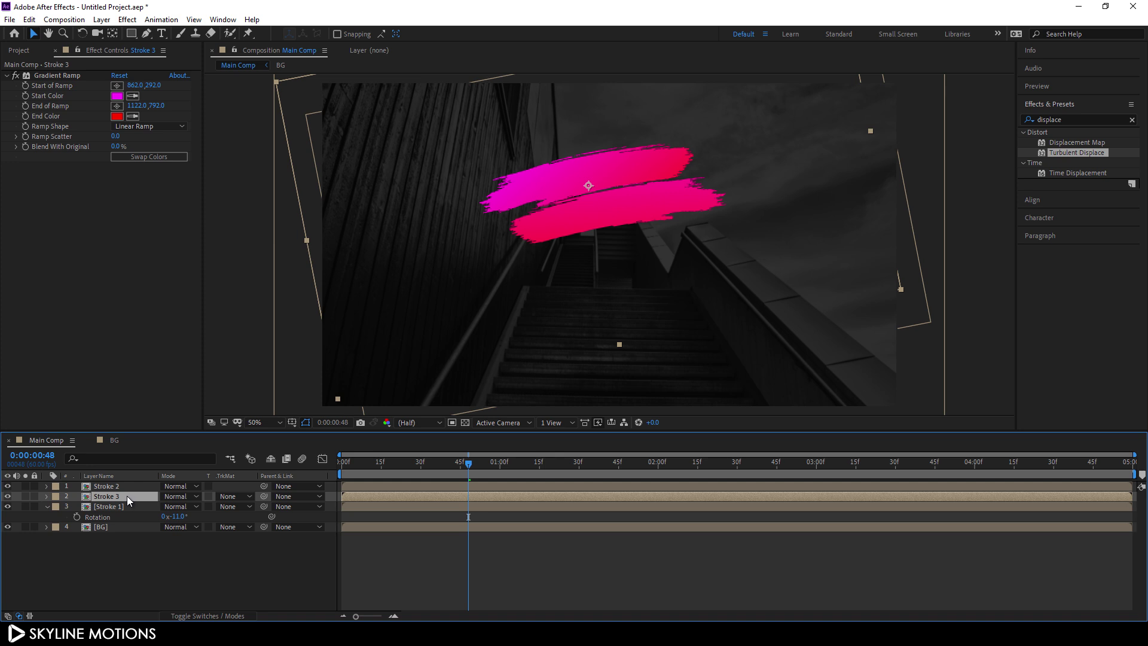
left_click_drag(127, 496, 122, 485)
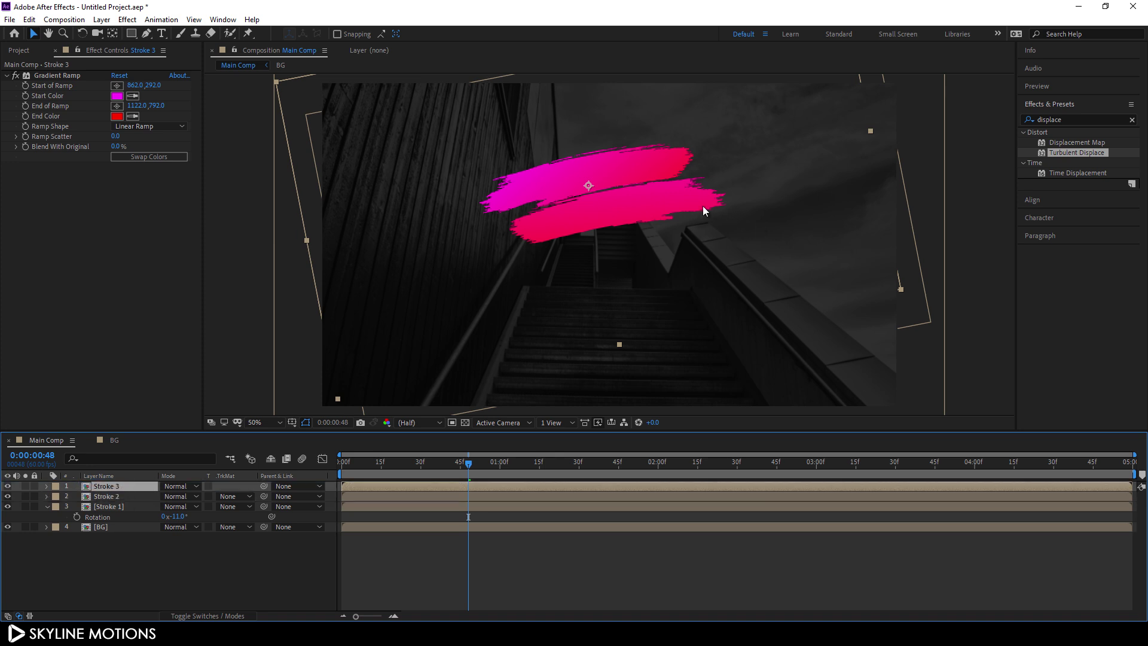
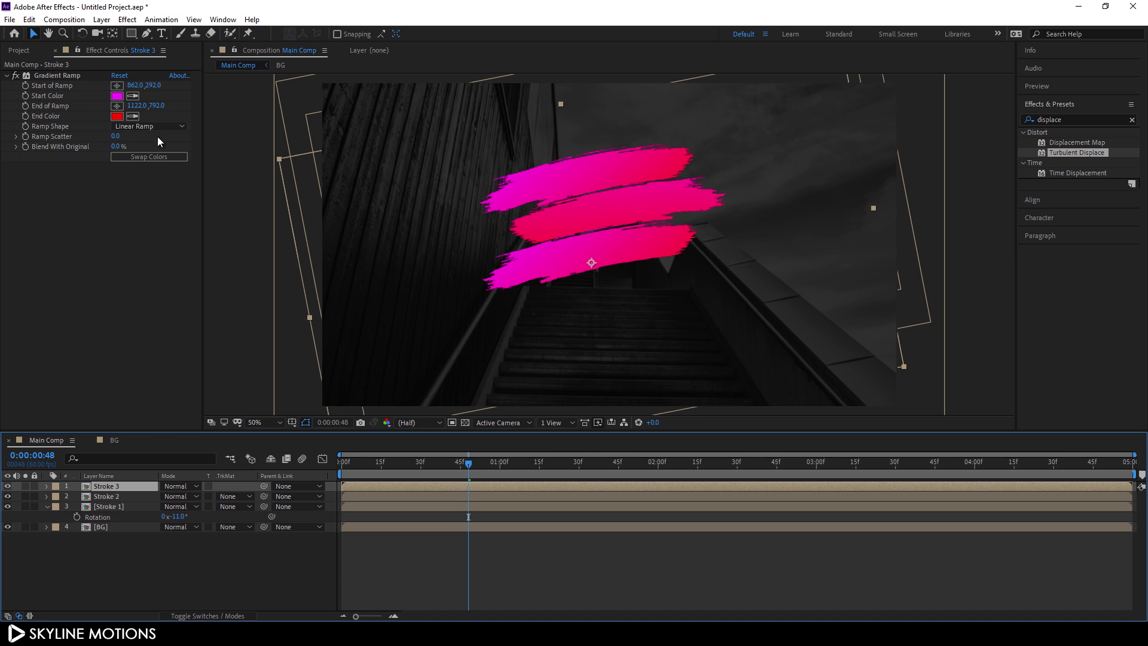
Spread Stroke 3's gradient ramp points, with the magenta start beyond the stroke's left end and the red end beyond its right end.
left_click(74, 75)
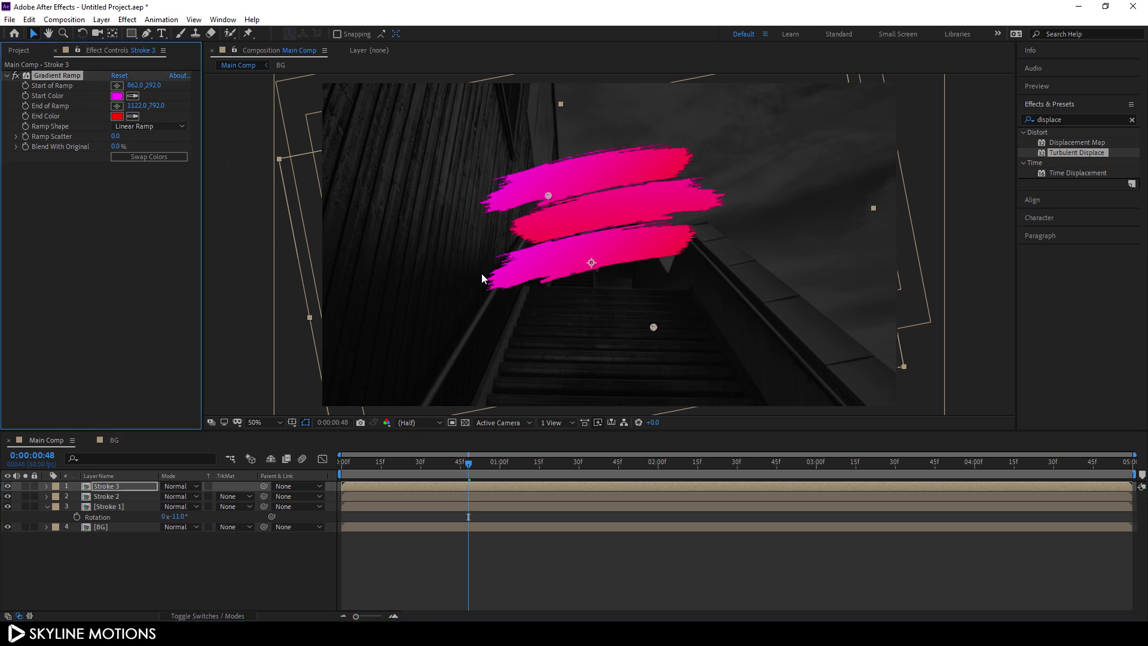
left_click_drag(653, 327, 742, 230)
left_click_drag(548, 195, 435, 357)
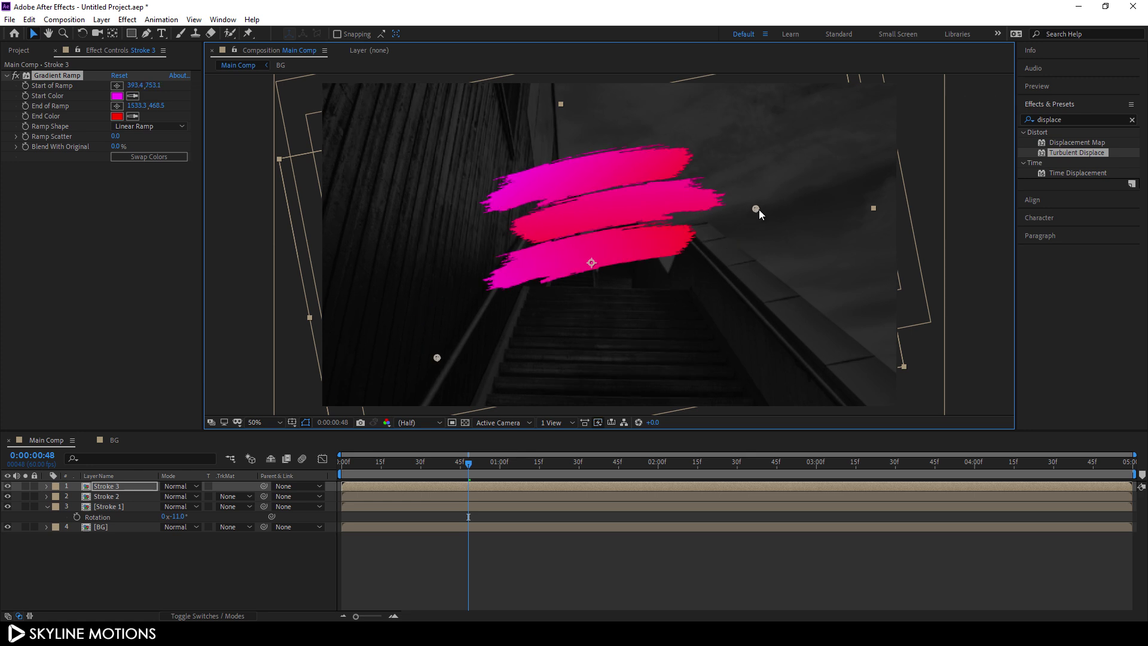
left_click_drag(777, 214, 763, 256)
left_click_drag(437, 357, 408, 263)
mouse_move(762, 255)
left_mouse_down()
mouse_move(763, 277)
mouse_move(761, 250)
left_mouse_up()
left_click_drag(418, 300, 410, 229)
Duplicate Stroke 2 as Stroke 4, bring it to the top of the layer stack and place it below the third stroke.
left_click(114, 498)
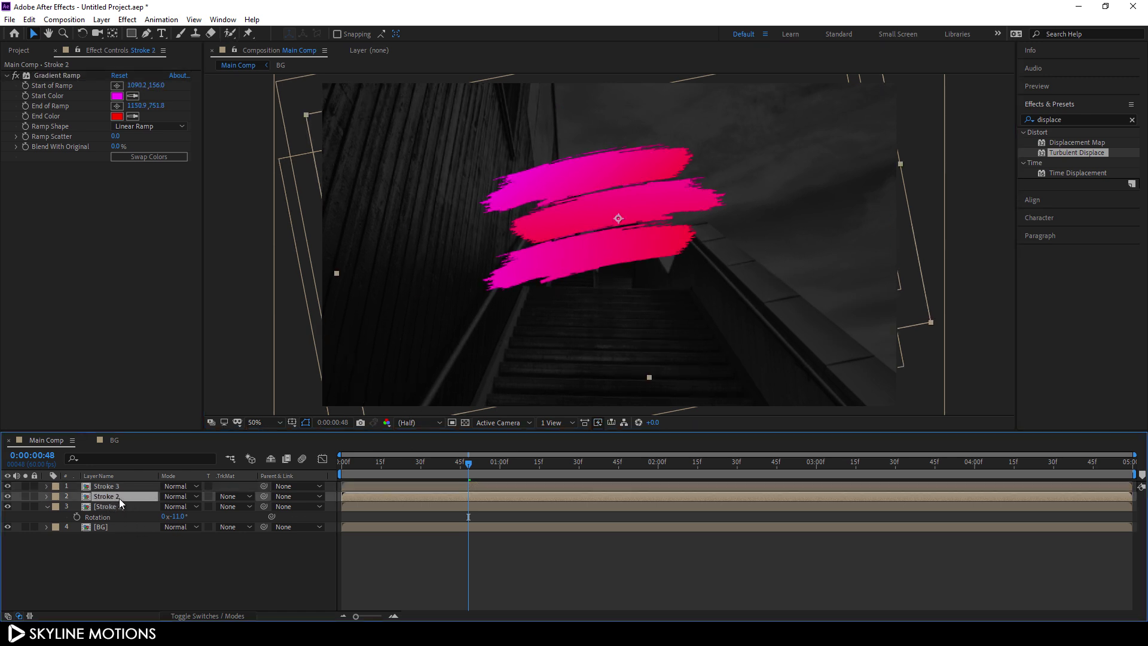
key("ctrl+d")
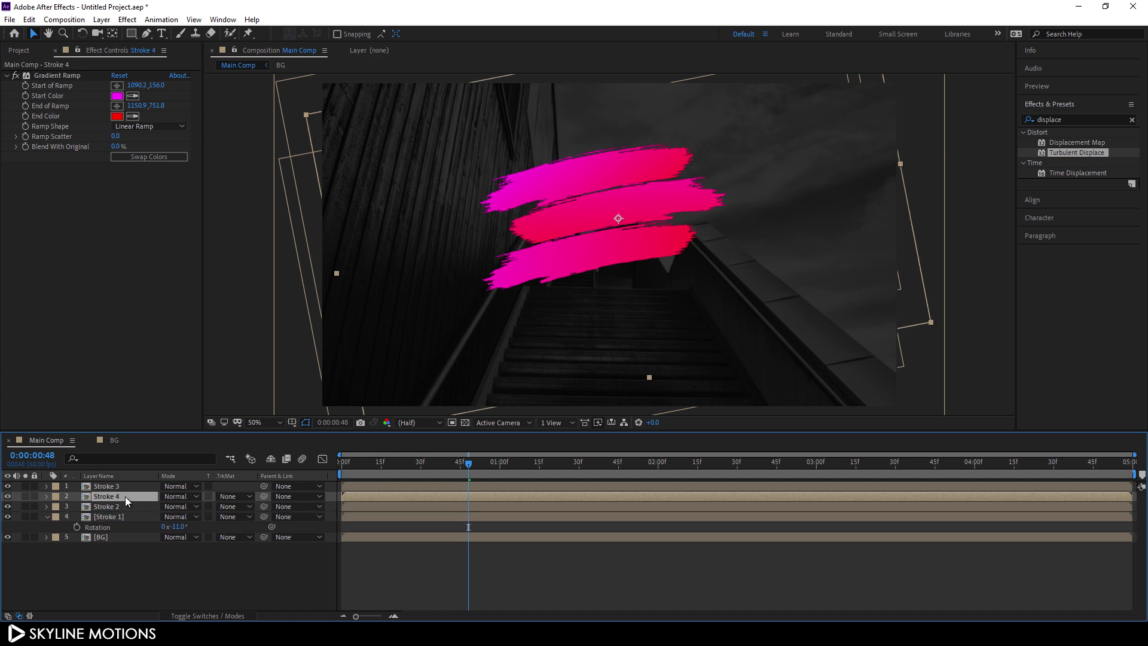
left_click_drag(123, 498, 123, 484)
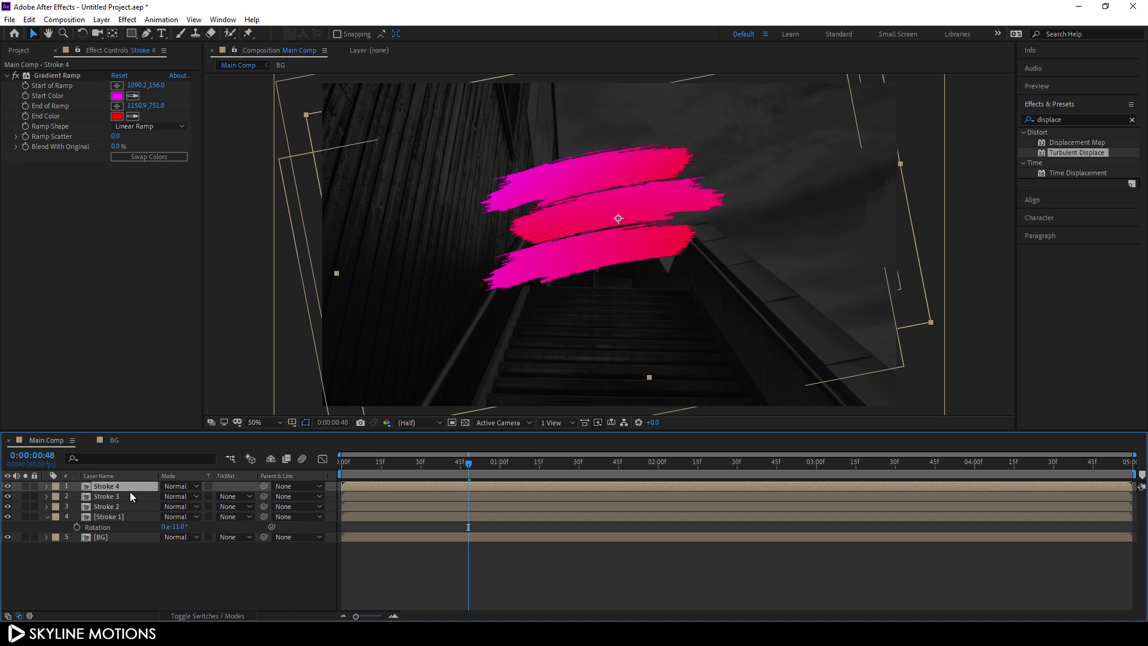
mouse_move(641, 216)
left_mouse_down()
mouse_move(646, 305)
mouse_move(668, 290)
mouse_move(650, 290)
left_mouse_up()
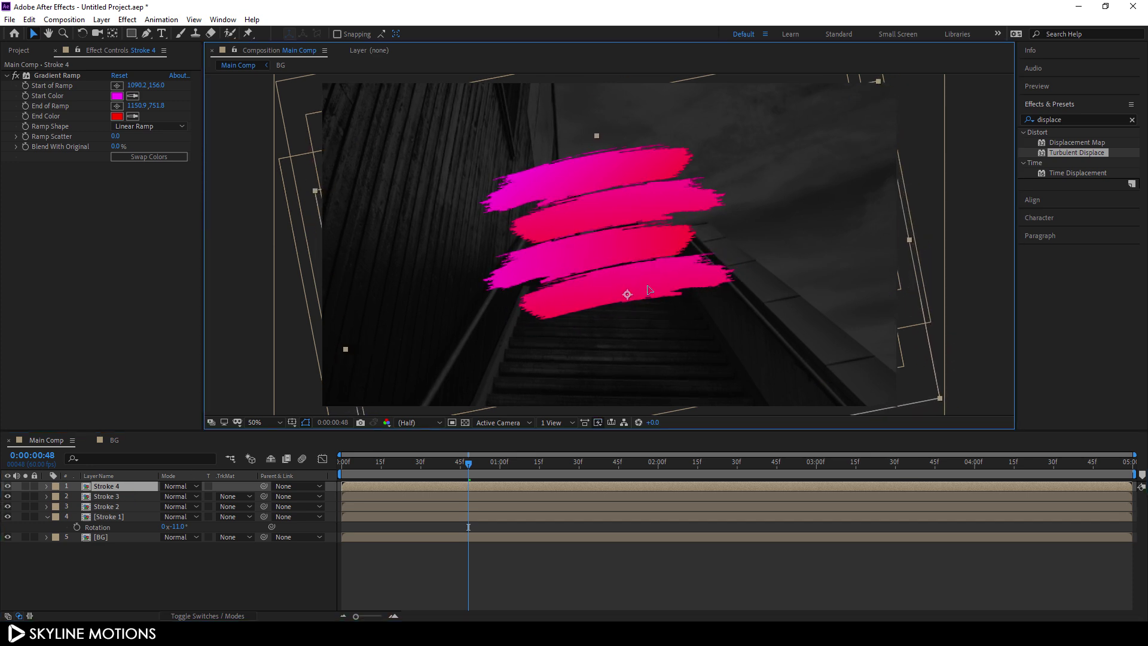
Reposition Stroke 4's gradient ramp, with its start at about 361, 605 and its end at about 1632, 448.
left_click(54, 75)
left_click_drag(583, 367, 752, 212)
left_click_drag(566, 189, 425, 306)
left_click_drag(751, 213, 805, 281)
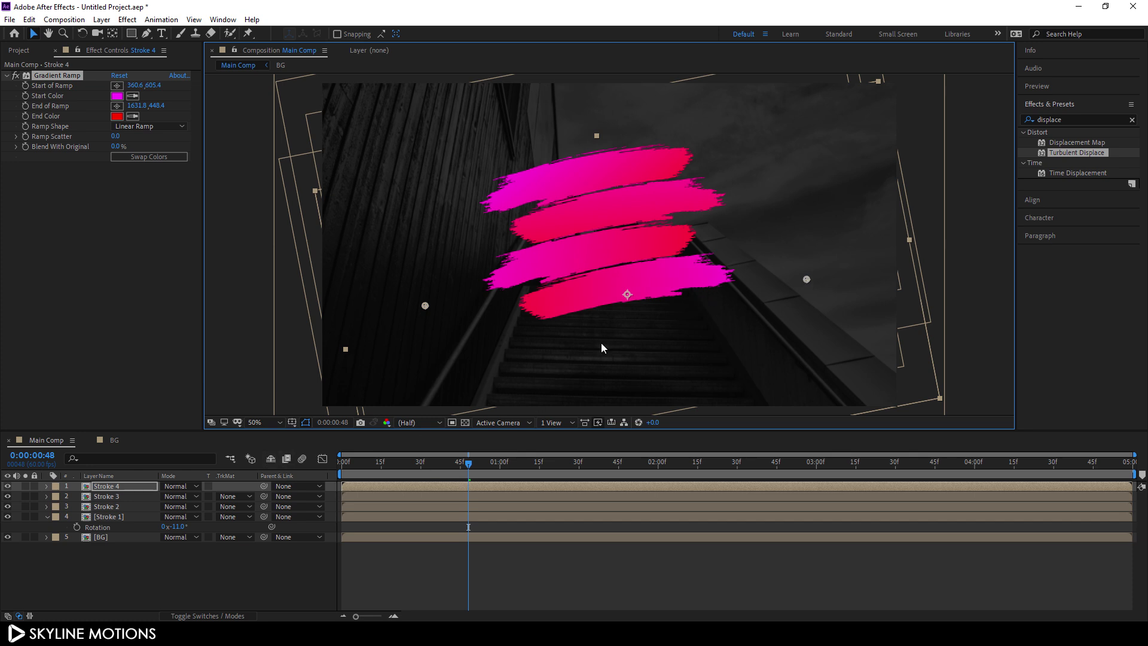
Preview the four-stroke reveal from the beginning of Main Comp.
mouse_move(453, 465)
left_mouse_down()
mouse_move(335, 469)
mouse_move(470, 468)
mouse_move(323, 467)
left_mouse_up()
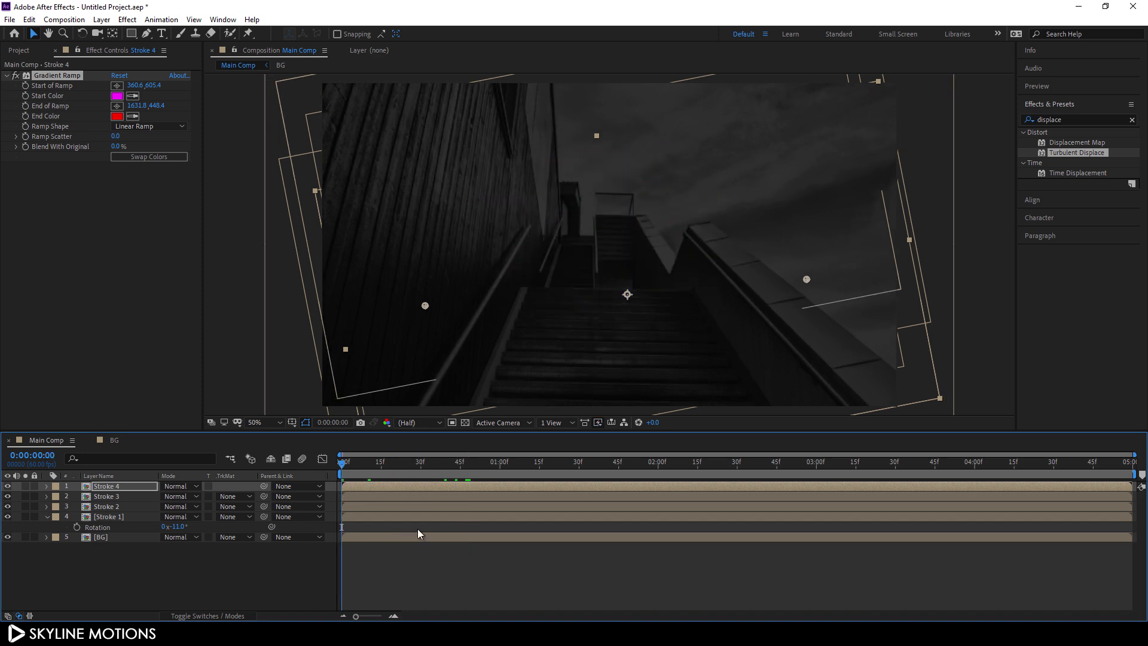
key("space")
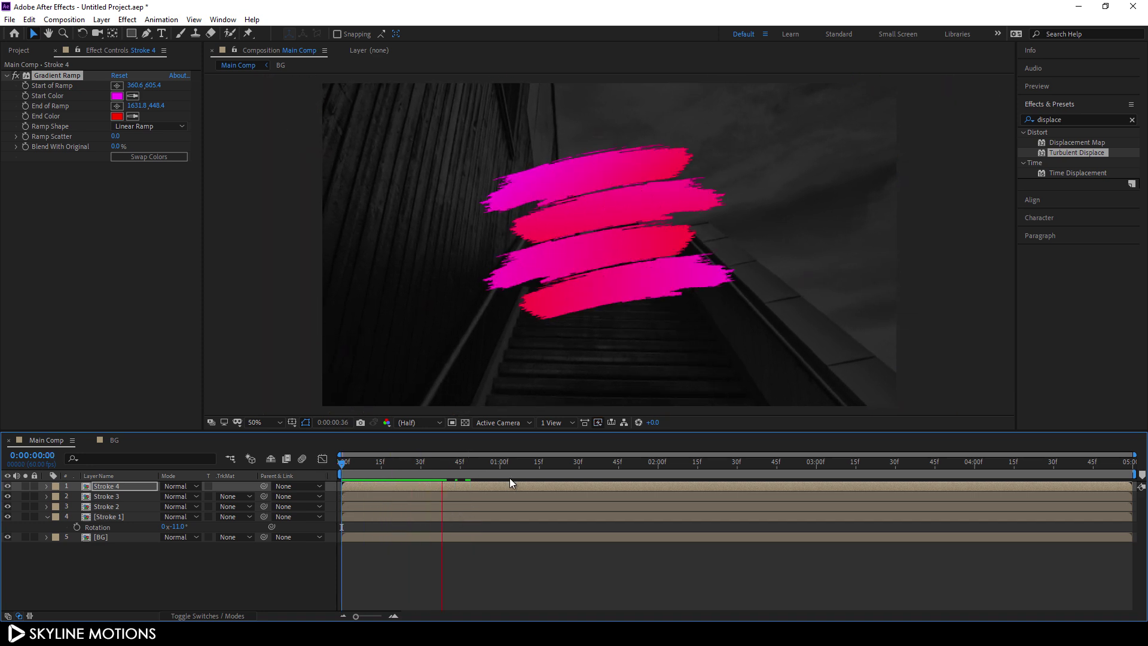
key("space")
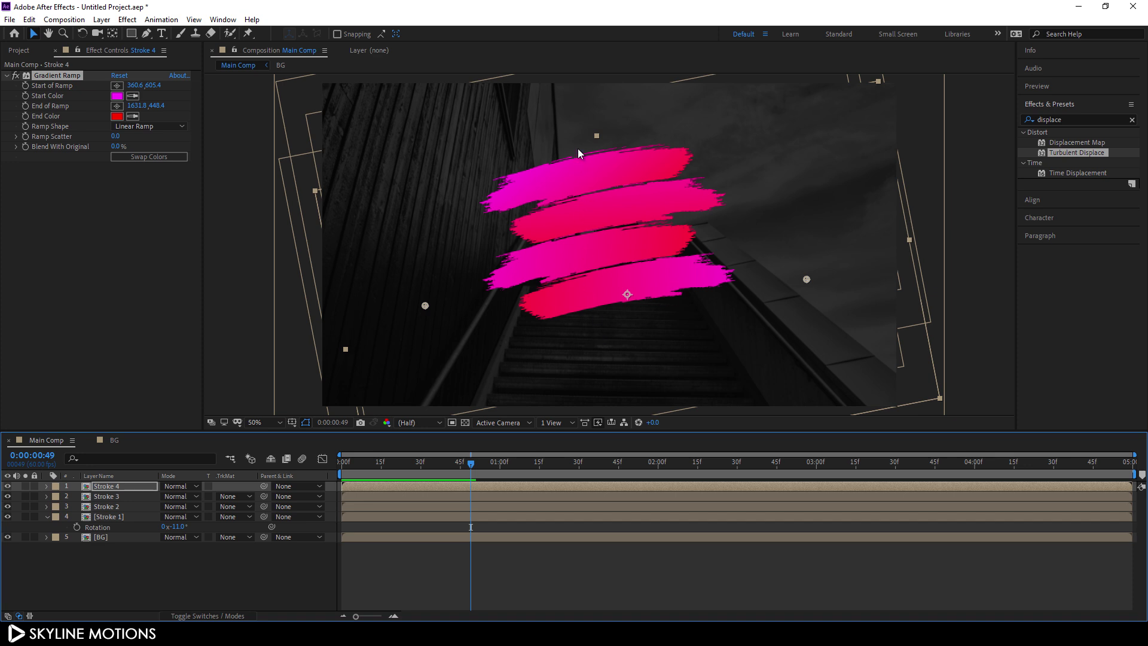
Stagger the brush stroke layers in time, starting Stroke 2 at frame 15, Stroke 3 at frame 30 and Stroke 4 at frame 45.
left_click_drag(404, 469, 382, 469)
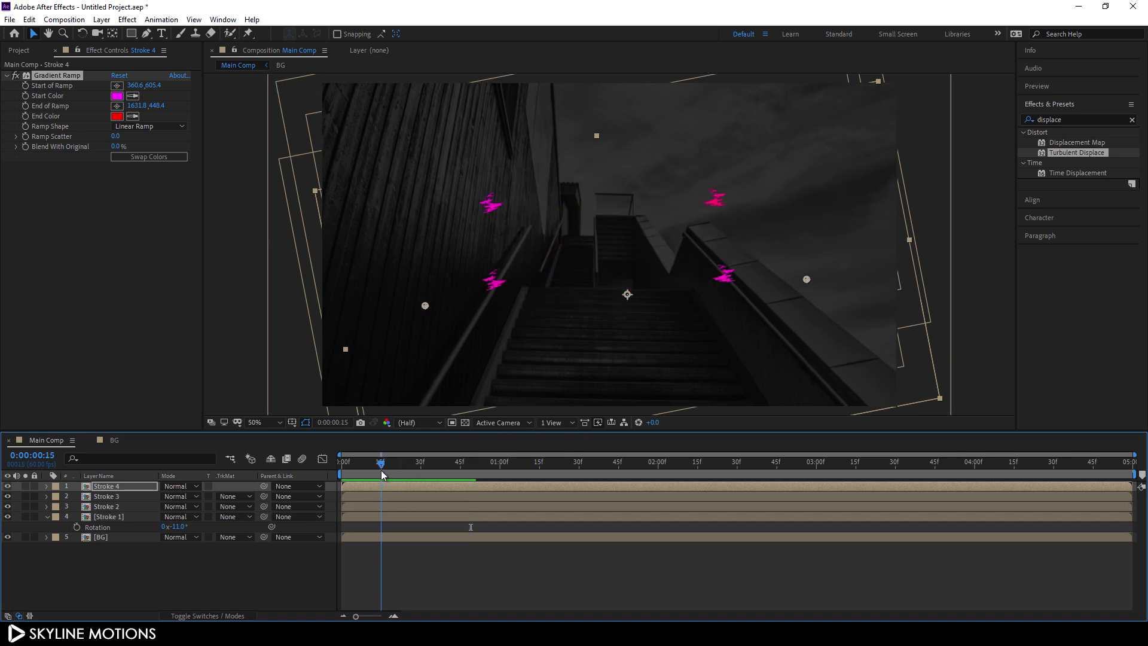
left_click(381, 516)
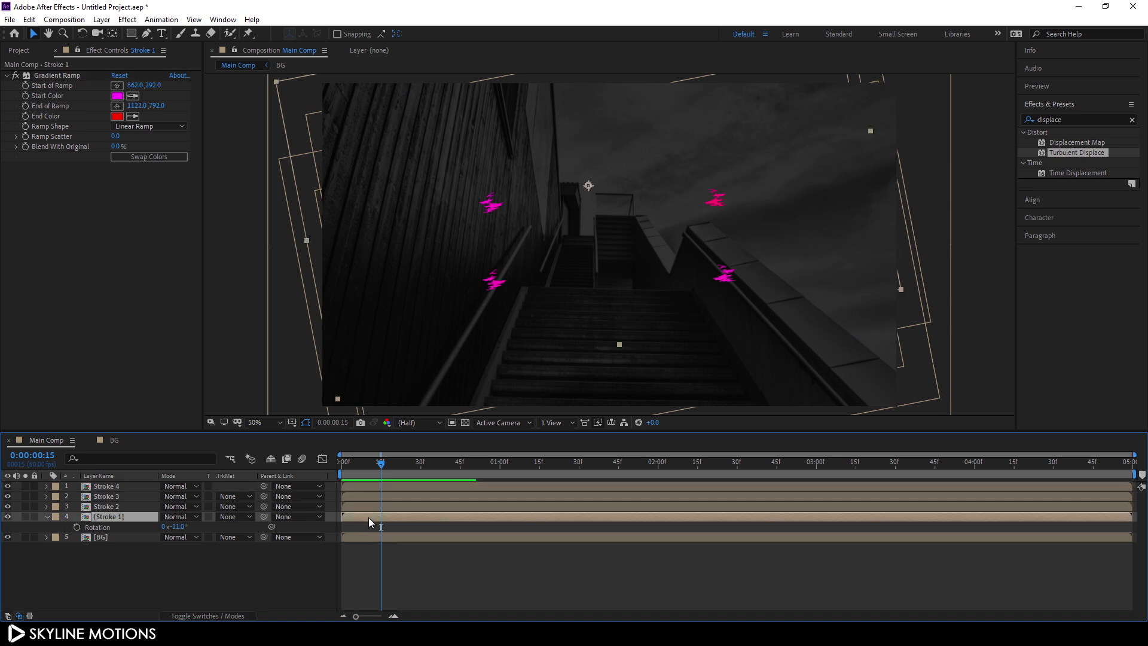
left_click(376, 507)
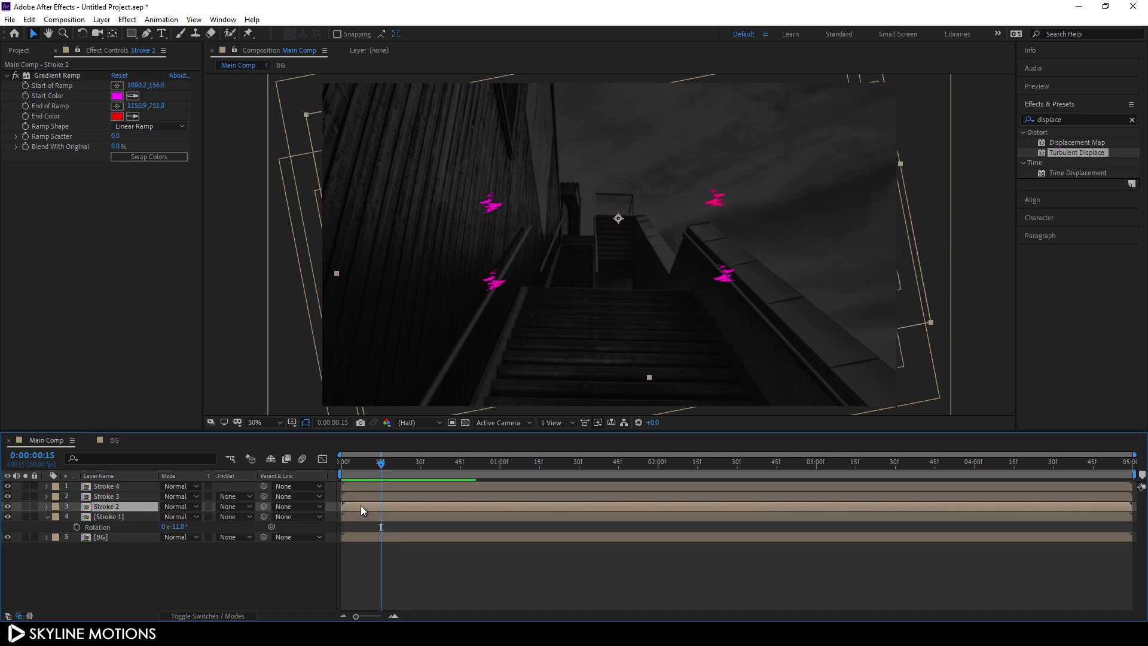
mouse_move(361, 506)
left_mouse_down()
mouse_move(412, 512)
mouse_move(401, 508)
left_mouse_up()
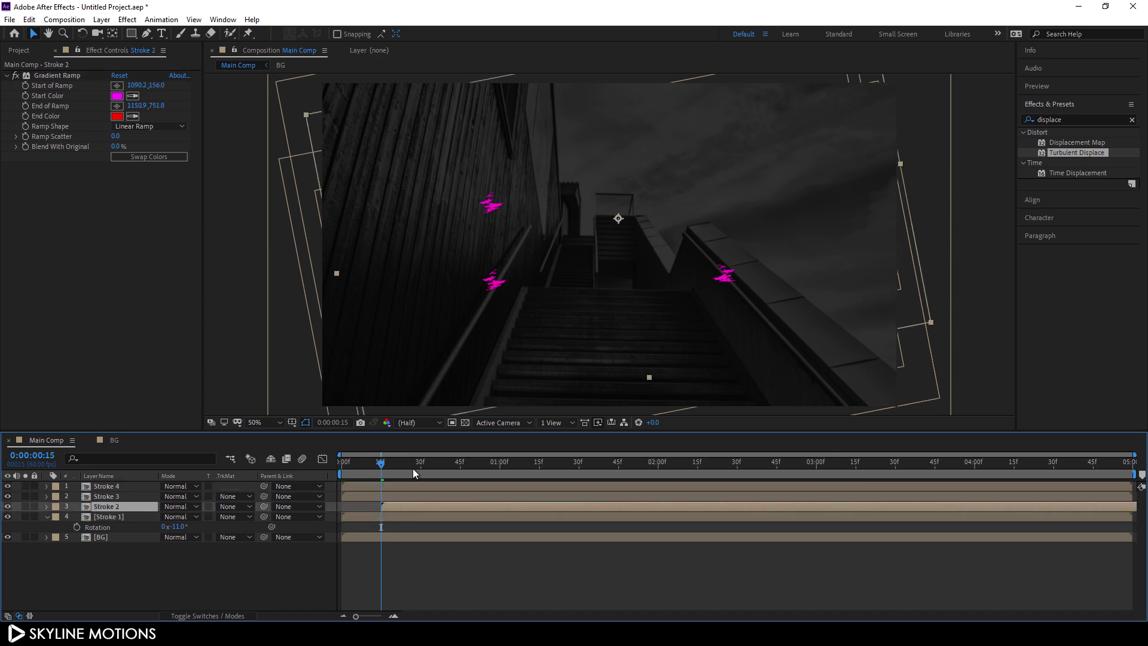
mouse_move(384, 462)
left_mouse_down()
mouse_move(435, 500)
mouse_move(460, 476)
left_mouse_up()
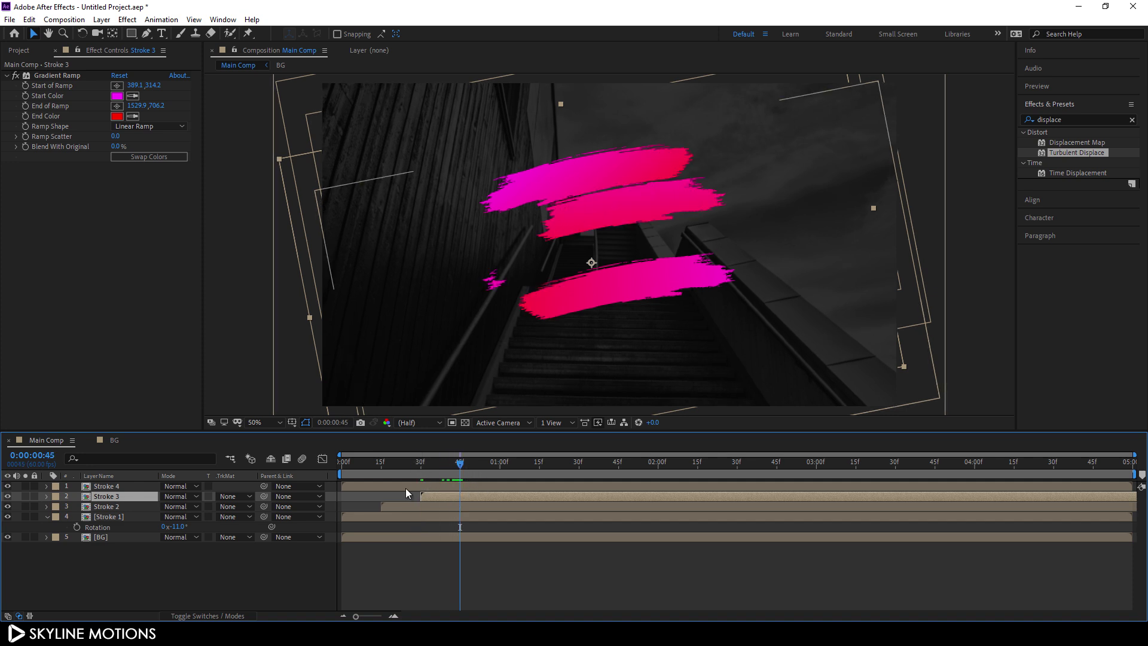
left_click(385, 487)
left_click_drag(375, 485, 487, 483)
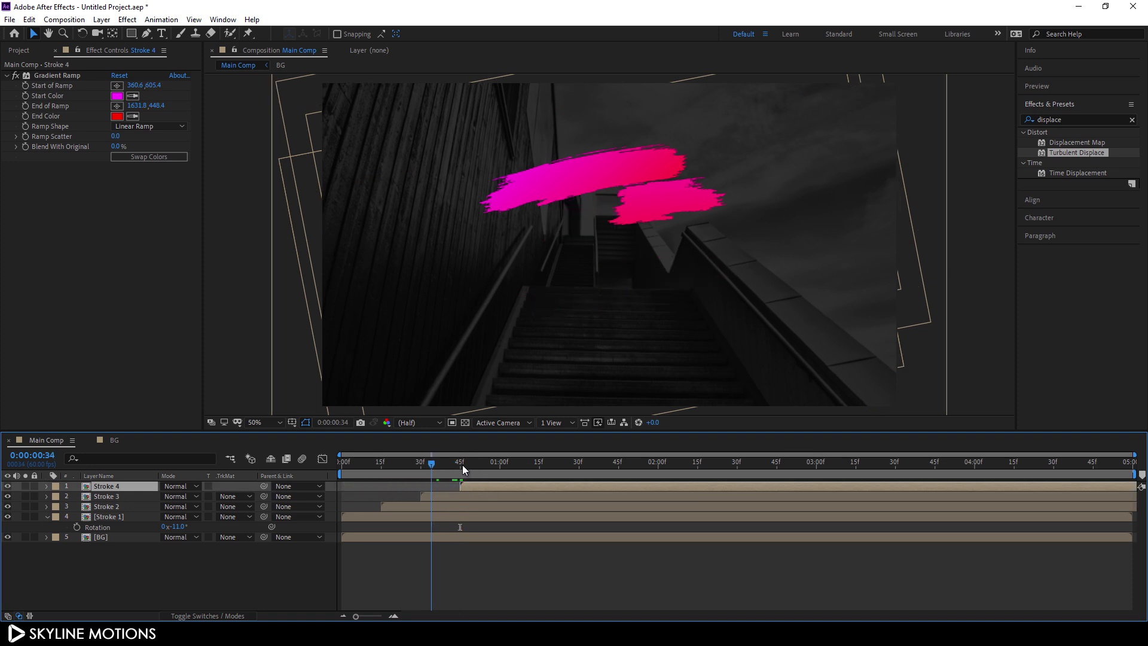
Preview the staggered four-stroke reveal from the beginning of Main Comp.
left_click_drag(454, 470, 299, 475)
key("space")
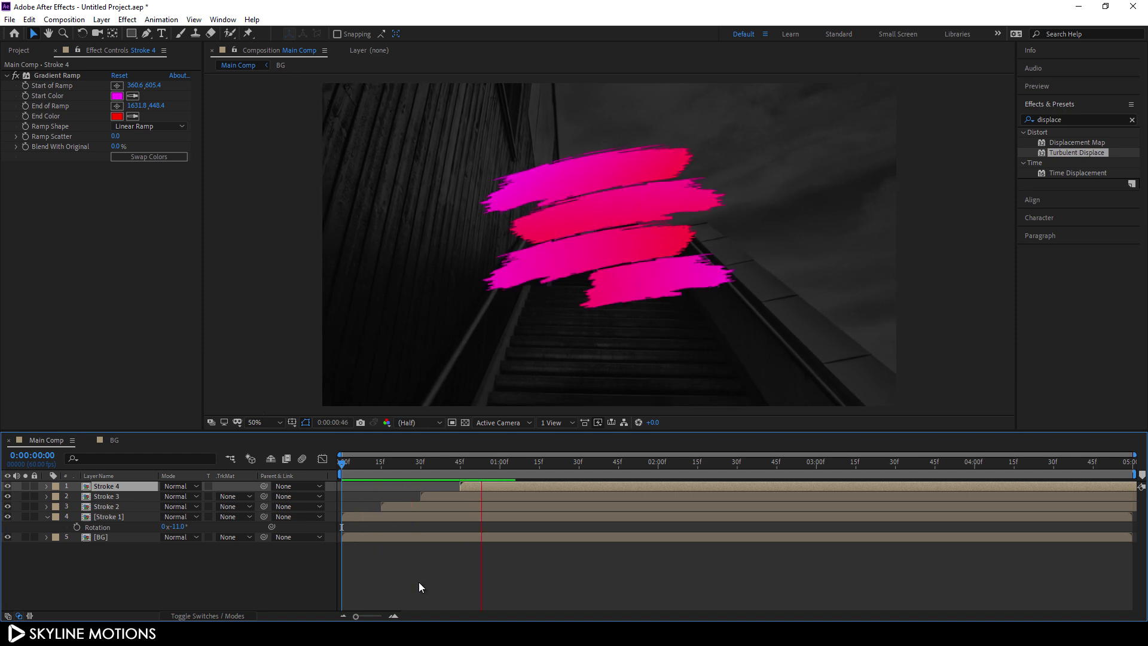
key("space")
left_click_drag(436, 468, 289, 477)
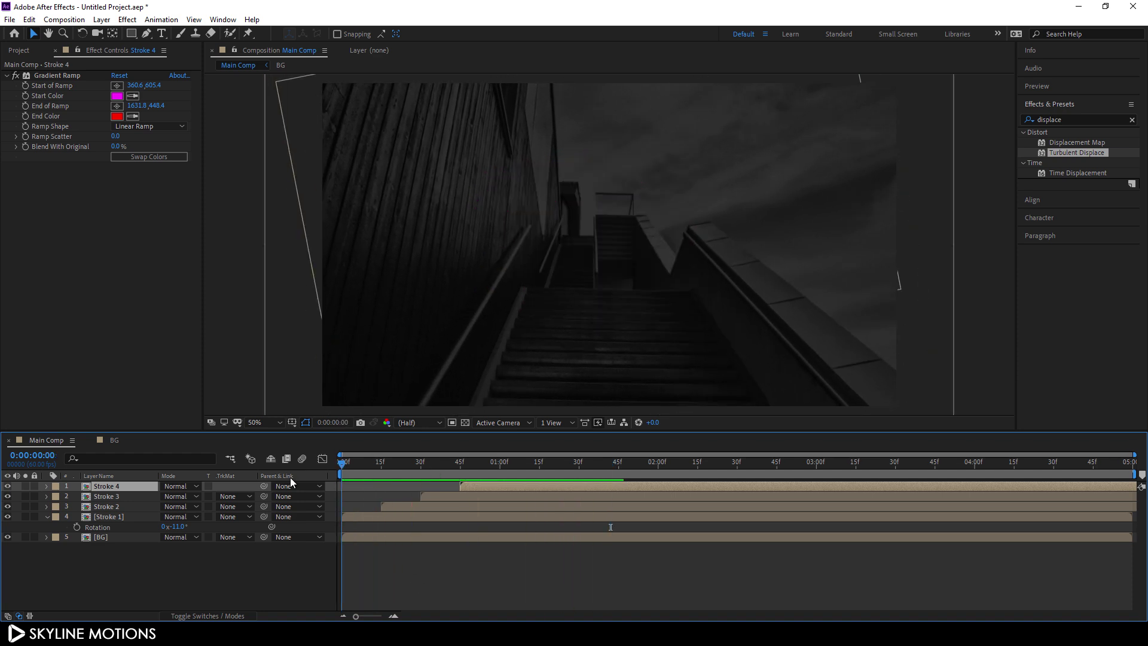
key("space")
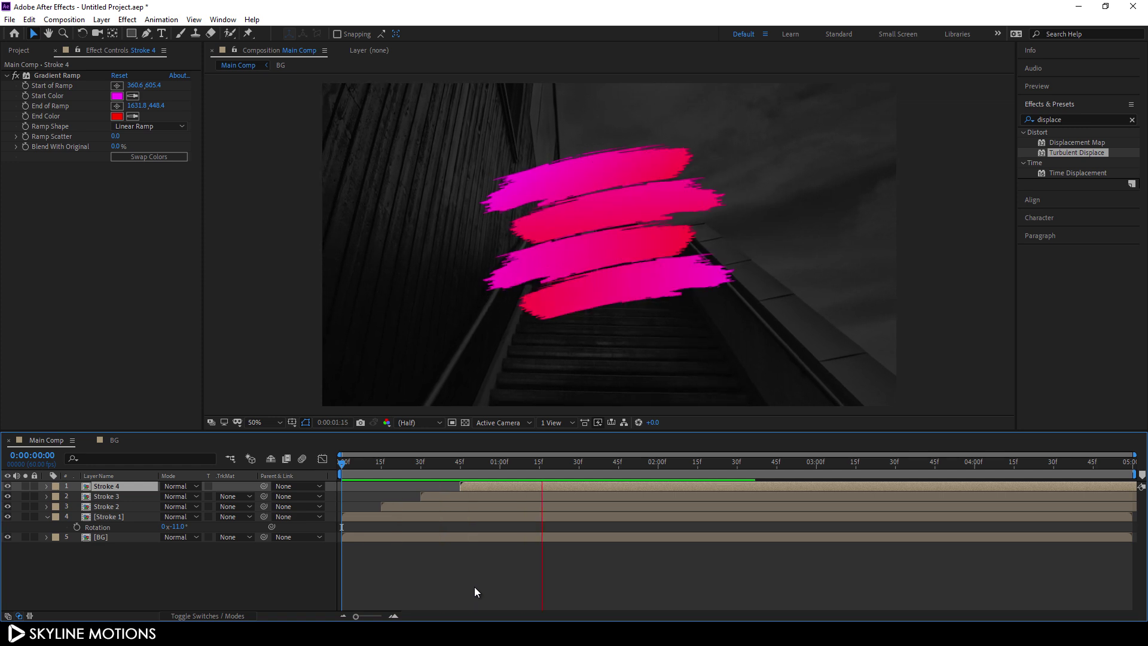
key("space")
Pre-compose the four stroke layers as "Strokes", moving all attributes into the new composition.
left_click(123, 517, "shift")
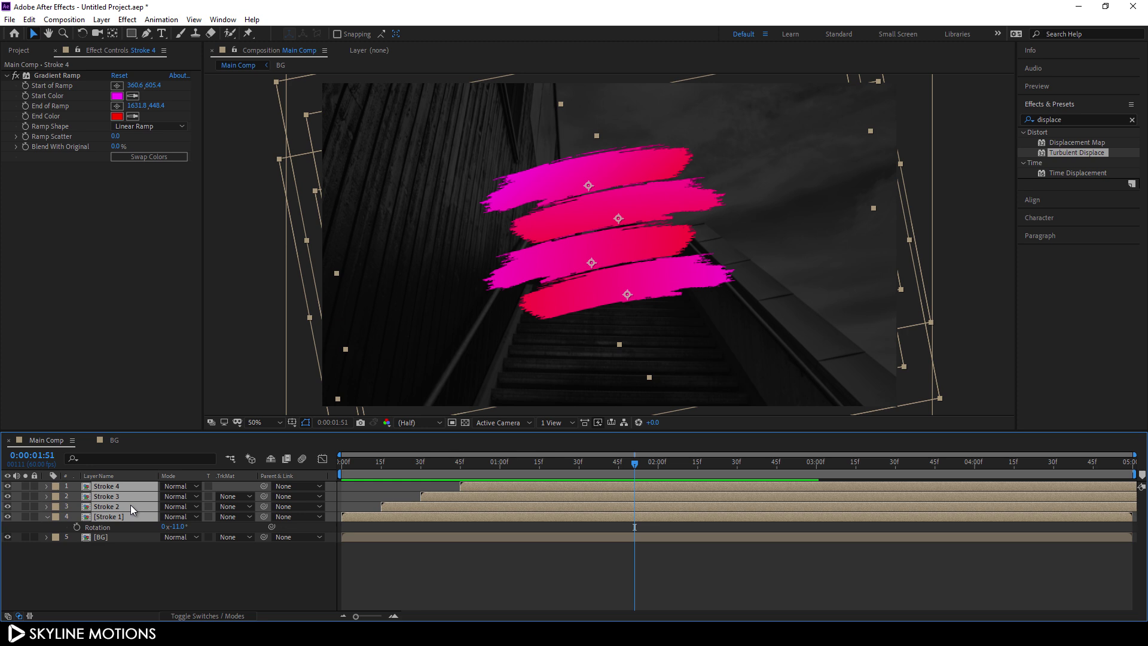
right_click(130, 505)
left_click(196, 452)
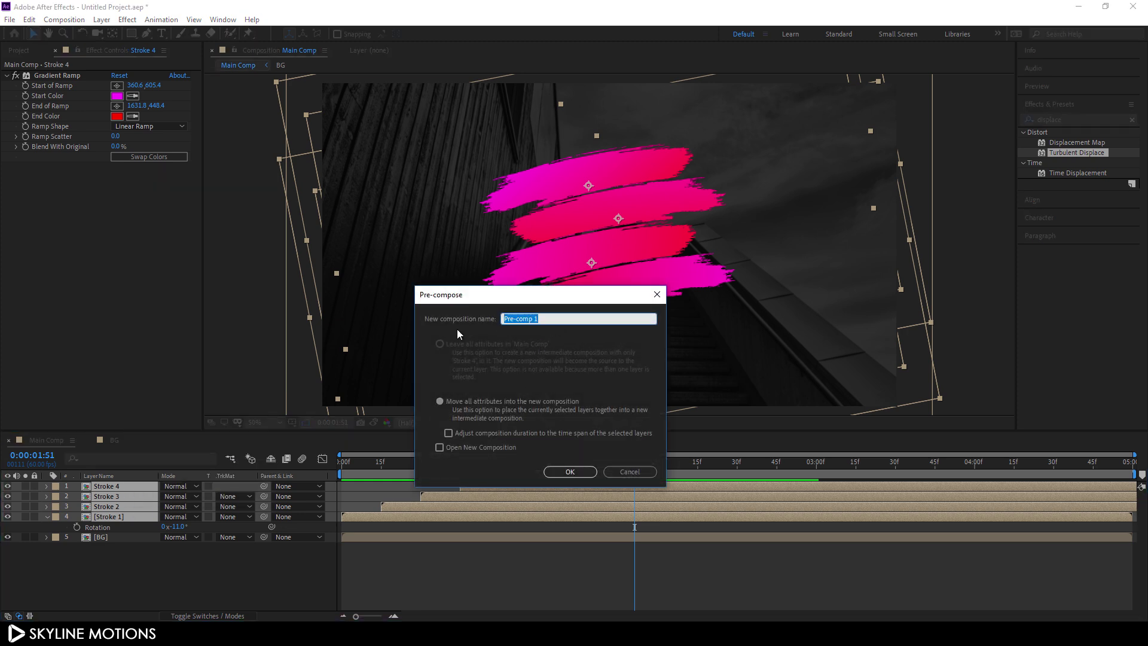
type("Strokes")
left_click(563, 473)
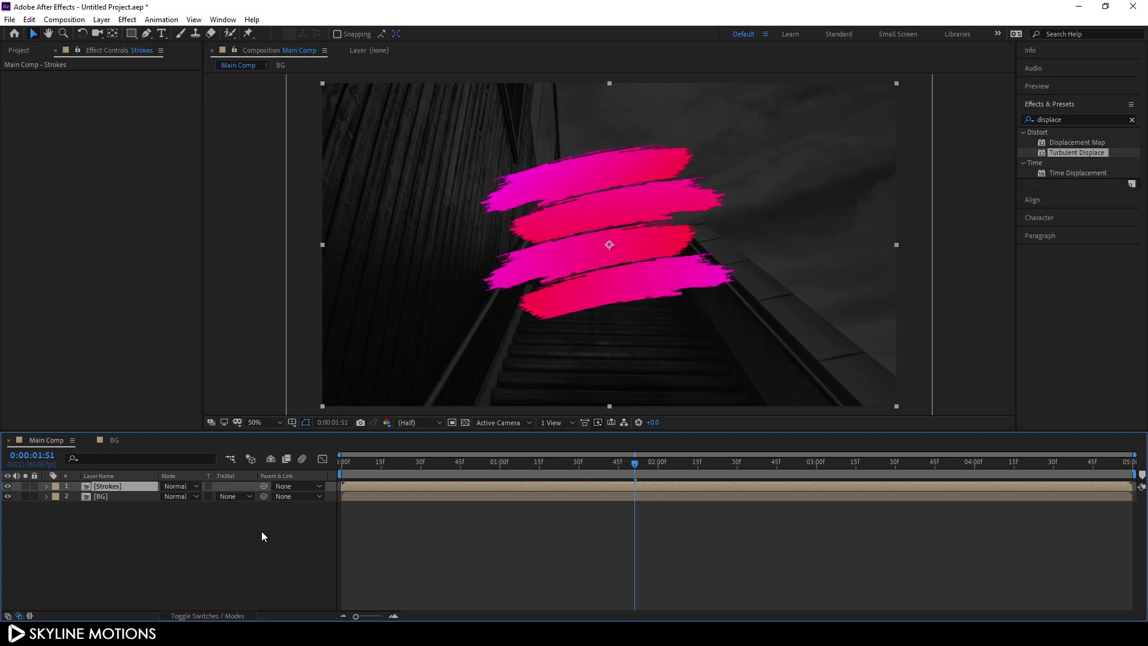
With no layer selected, choose the Rectangle tool and set its fill to None.
left_click(261, 531)
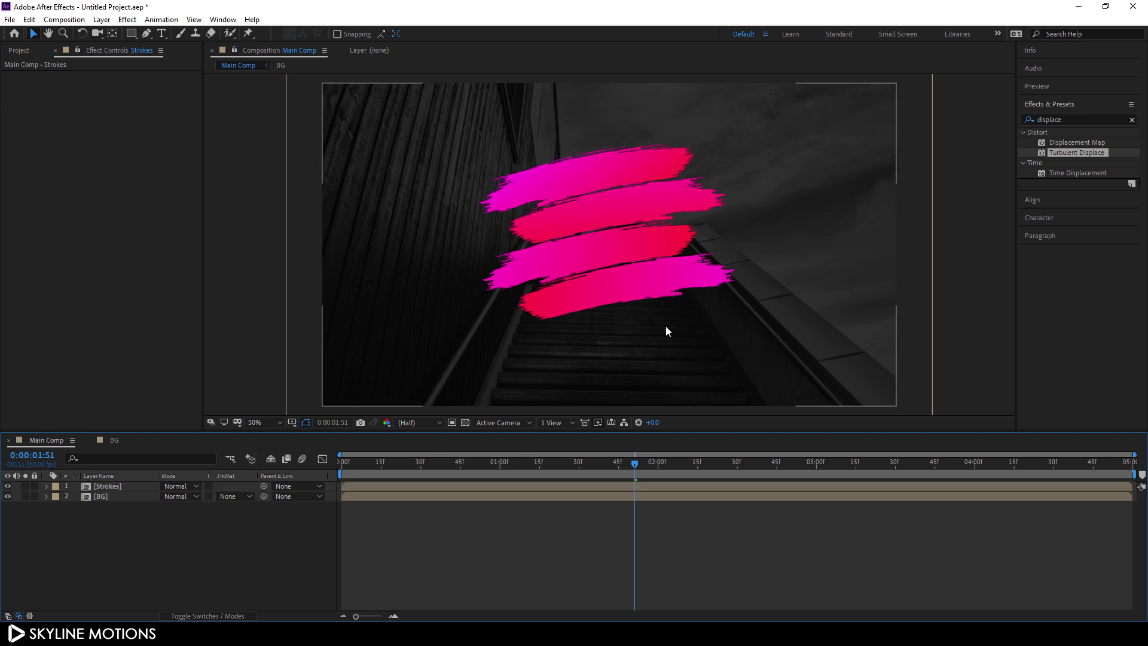
left_click(132, 34)
left_click(326, 34)
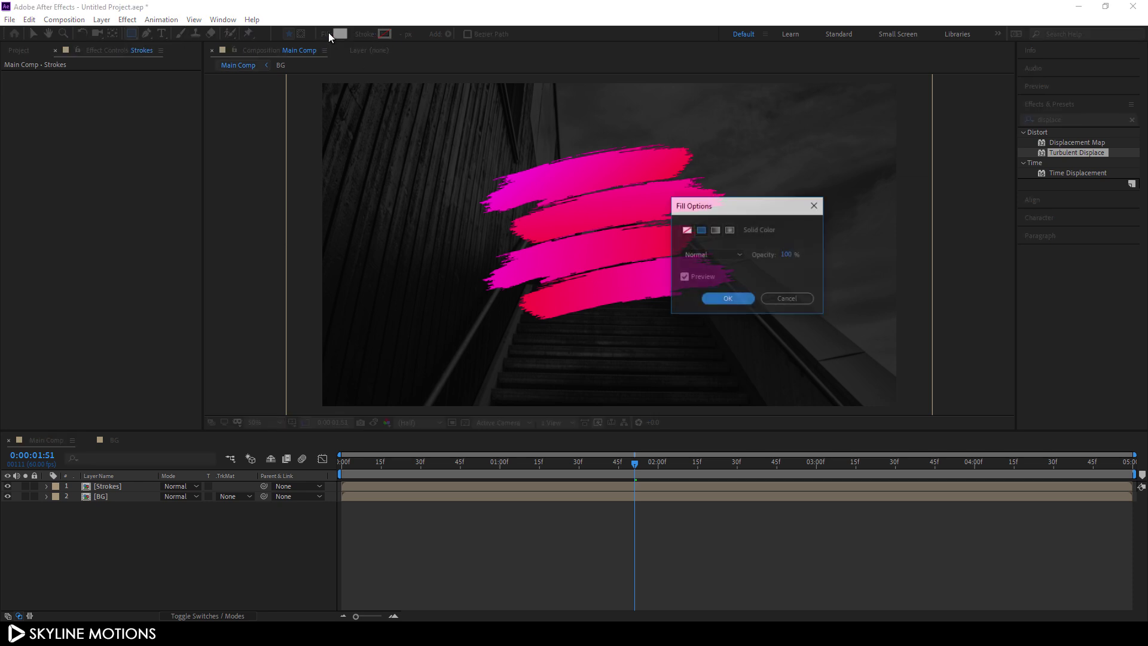
left_click(686, 231)
left_click(727, 299)
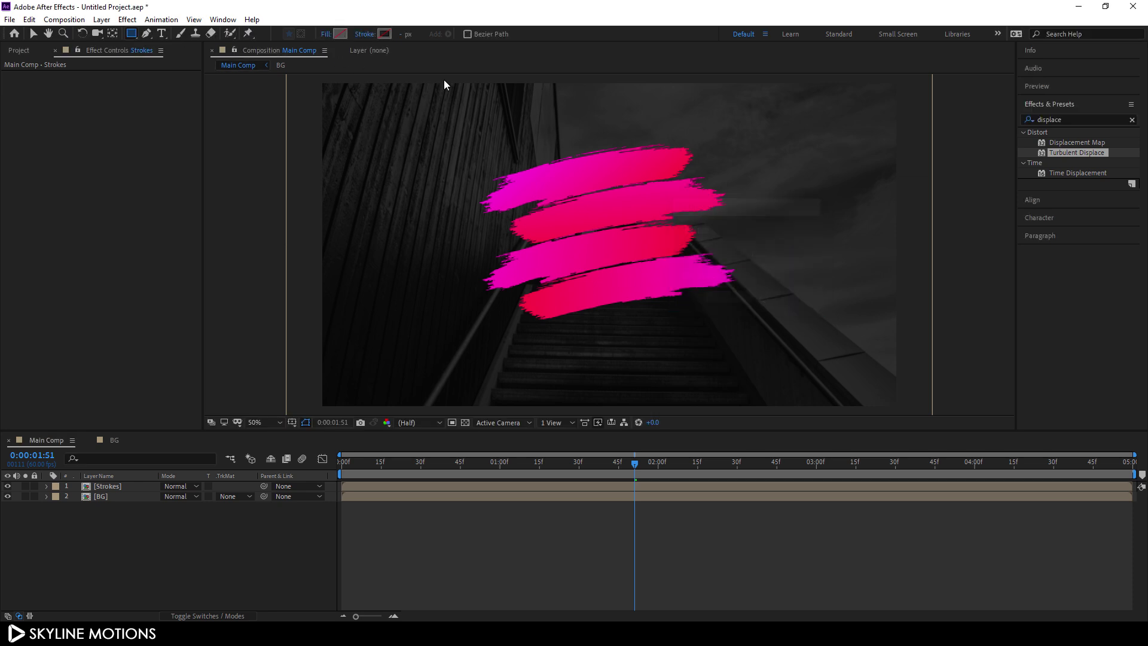
Set the shape stroke to solid white FFFFFF and draw a rectangular frame over the central part of the brush strokes.
left_click(362, 34)
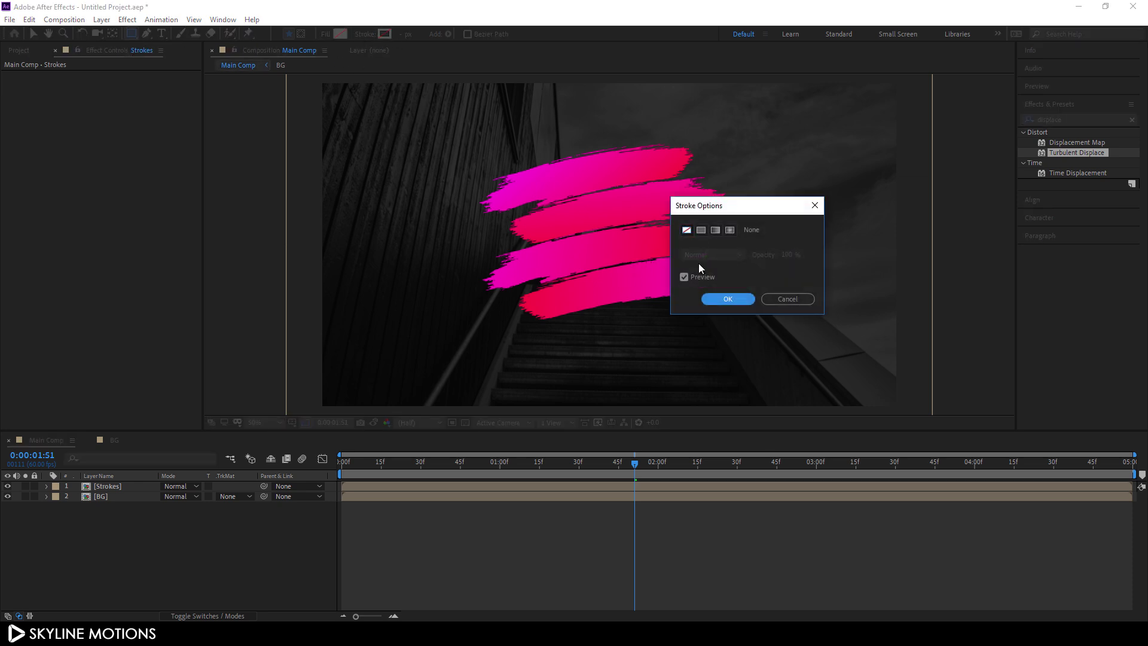
left_click(700, 230)
left_click(722, 300)
left_click(384, 34)
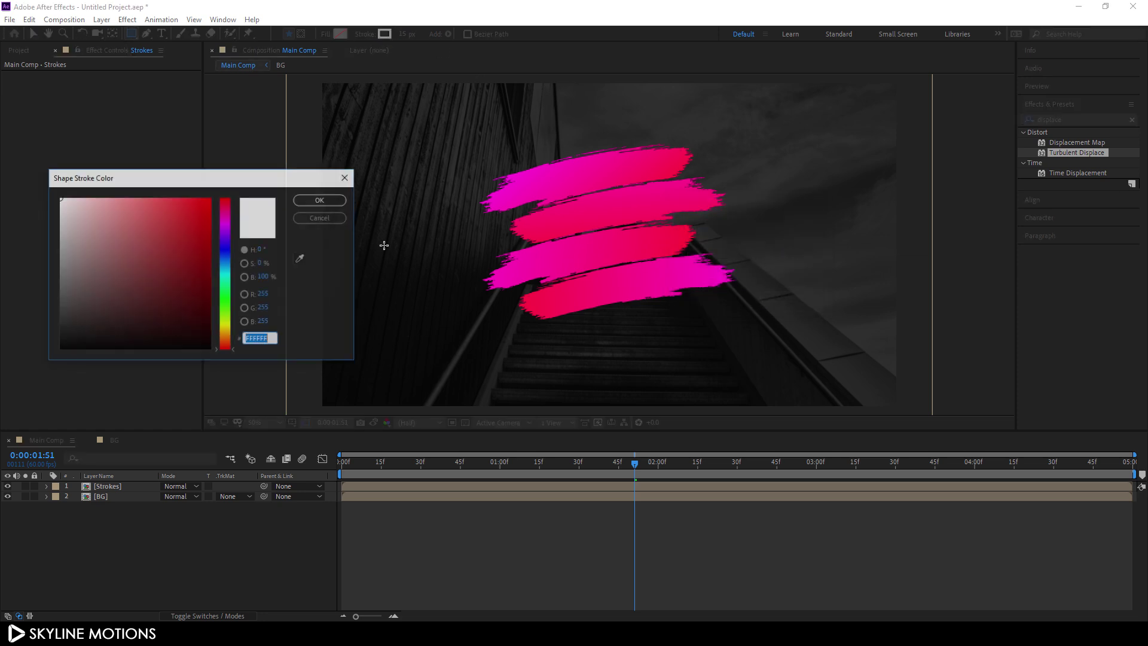
type("FFFFFF")
left_click(321, 200)
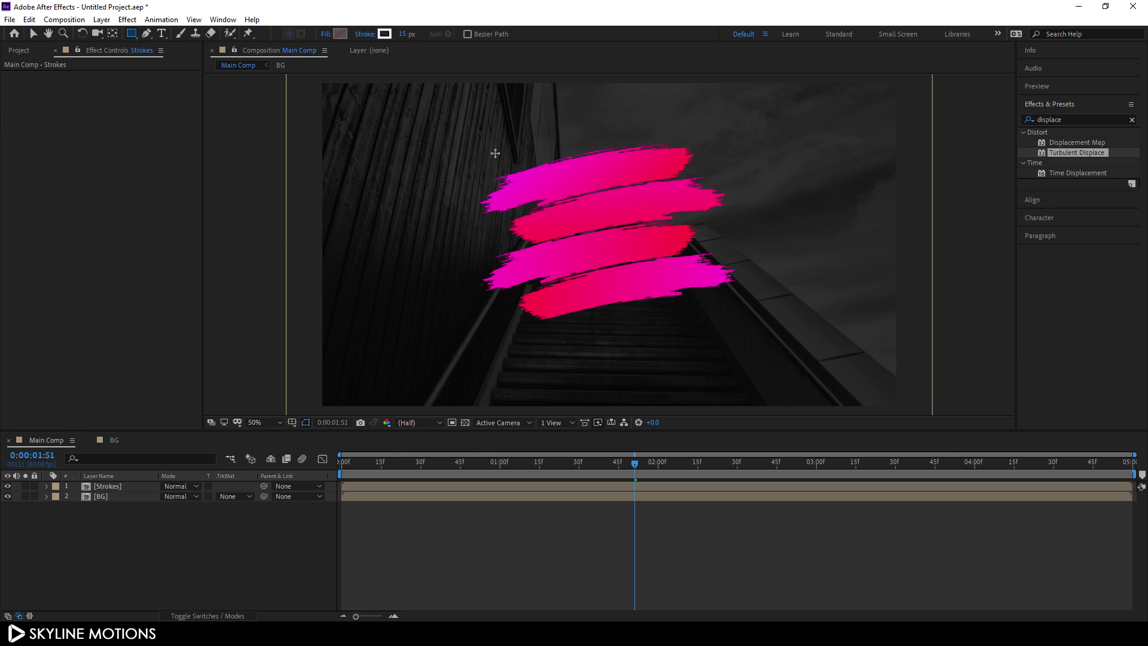
mouse_move(518, 133)
left_mouse_down()
mouse_move(568, 242)
mouse_move(690, 323)
left_mouse_up()
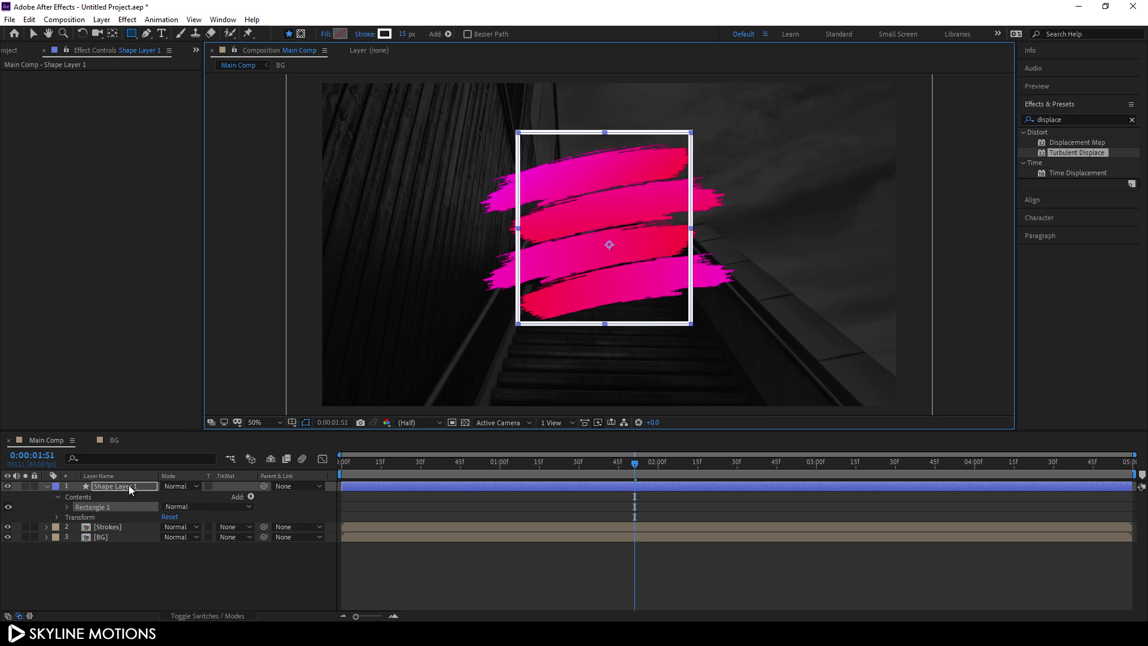
Rename the new shape layer as Square.
right_click(129, 485)
left_click(183, 477)
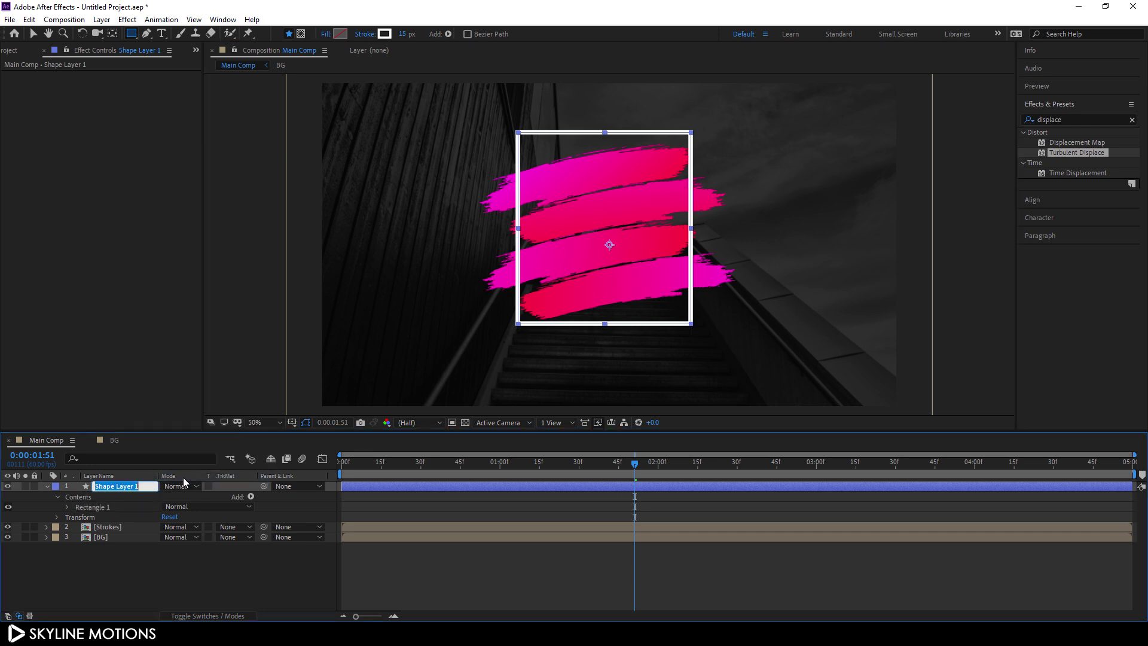
left_click(143, 486)
key("BackSpace")
key("BackSpace")
key("BackSpace")
key("BackSpace")
key("BackSpace")
key("BackSpace")
key("BackSpace")
key("BackSpace")
key("BackSpace")
key("BackSpace")
key("BackSpace")
key("BackSpace")
key("BackSpace")
type("S")
key("Return")
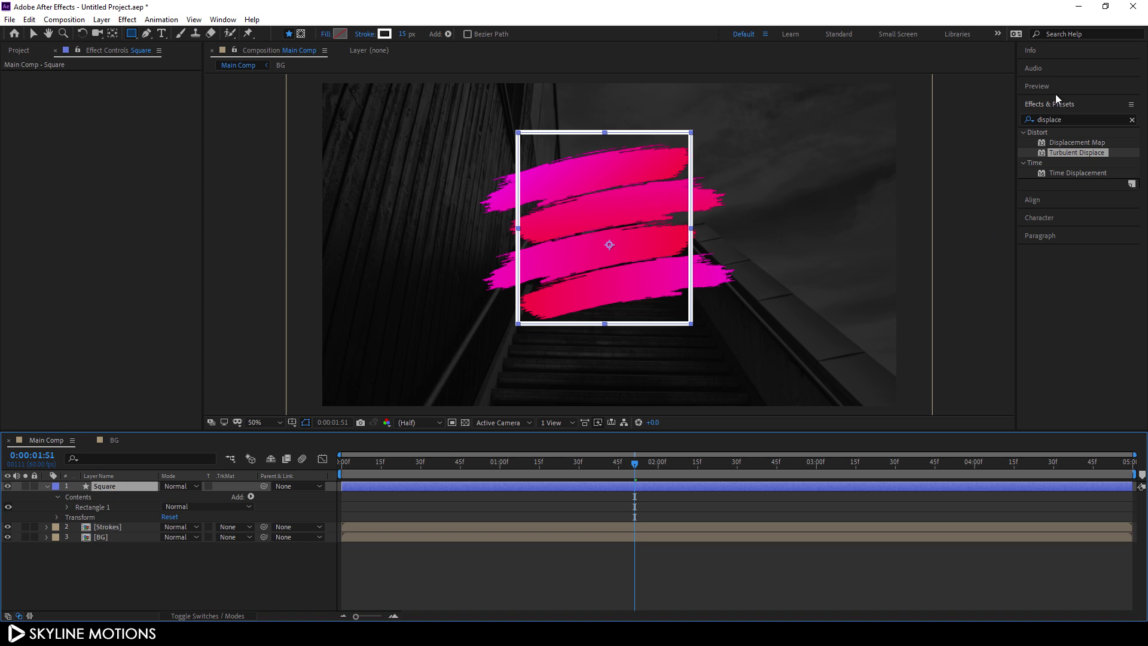
Center the Square layer horizontally and vertically in the composition.
left_click(1045, 203)
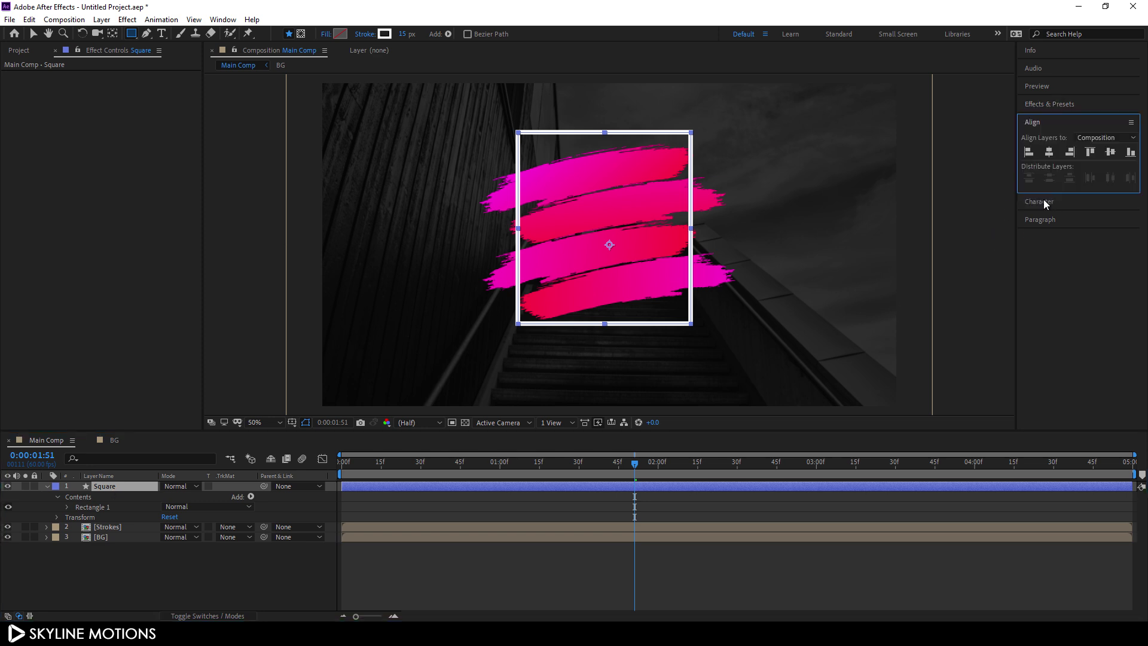
left_click(1049, 154)
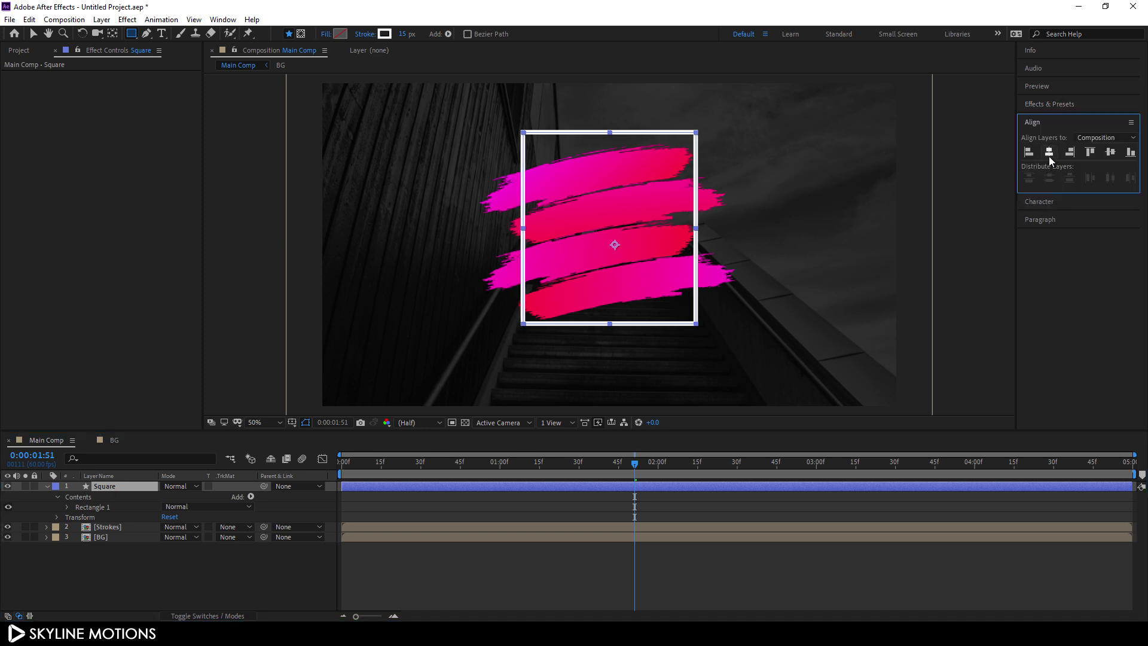
left_click(1108, 153)
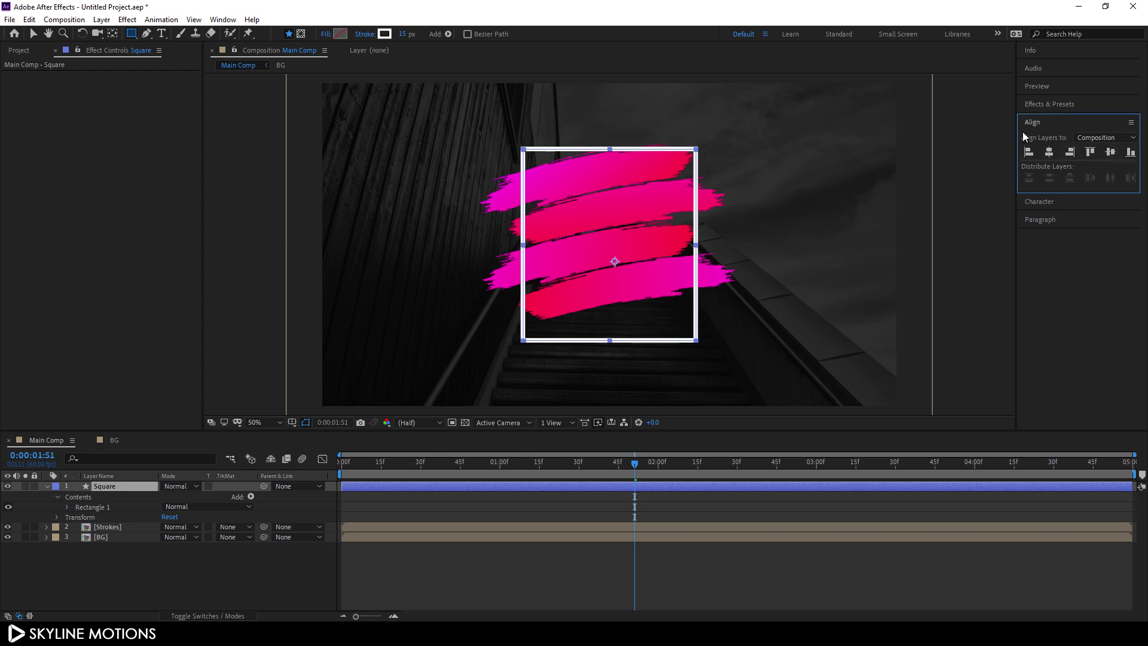
left_click(223, 20)
left_click(441, 8)
Add Trim Paths to the Square layer and keyframe its End value at 100% at 0:00:03:00.
left_click(251, 497)
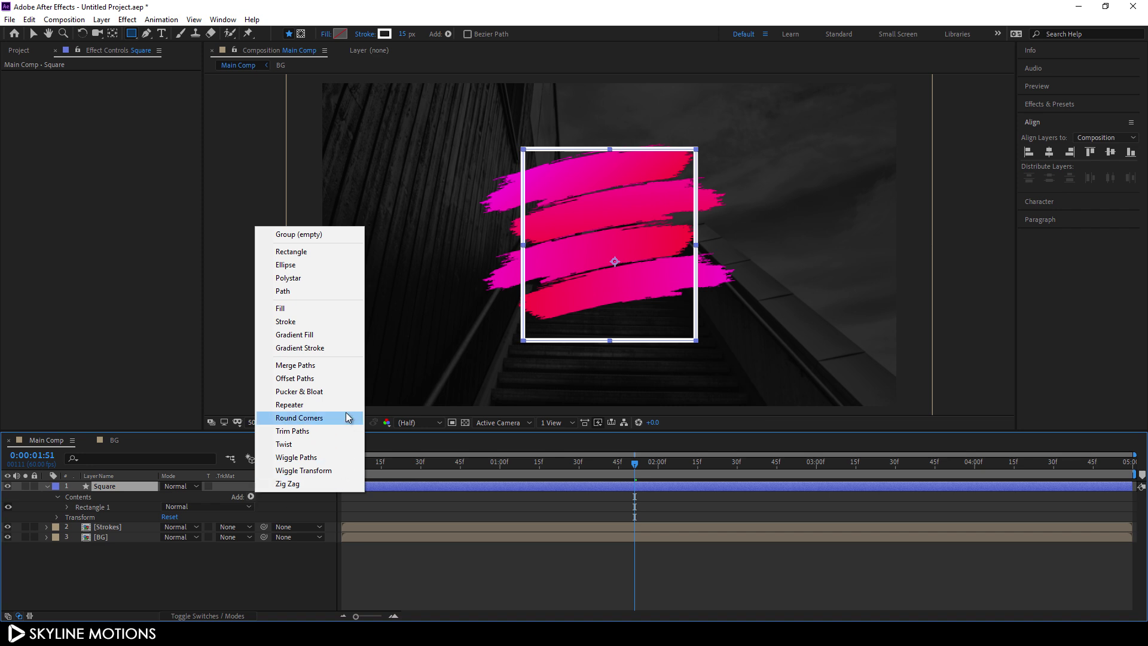
left_click(311, 432)
left_click(67, 517)
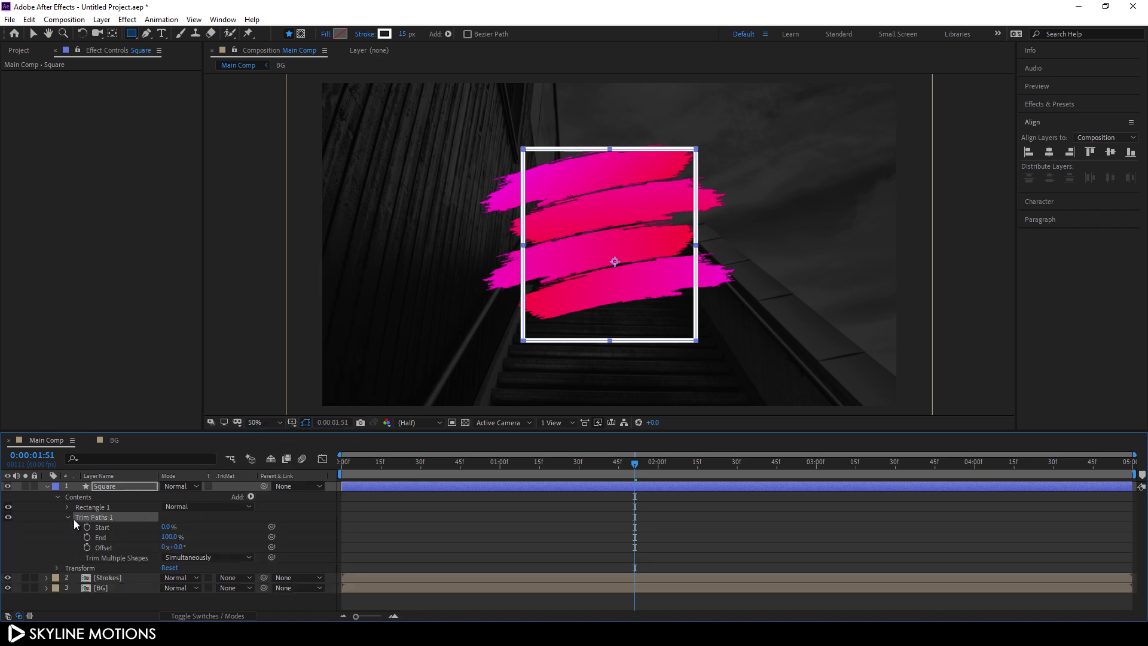
left_click_drag(600, 474, 815, 498)
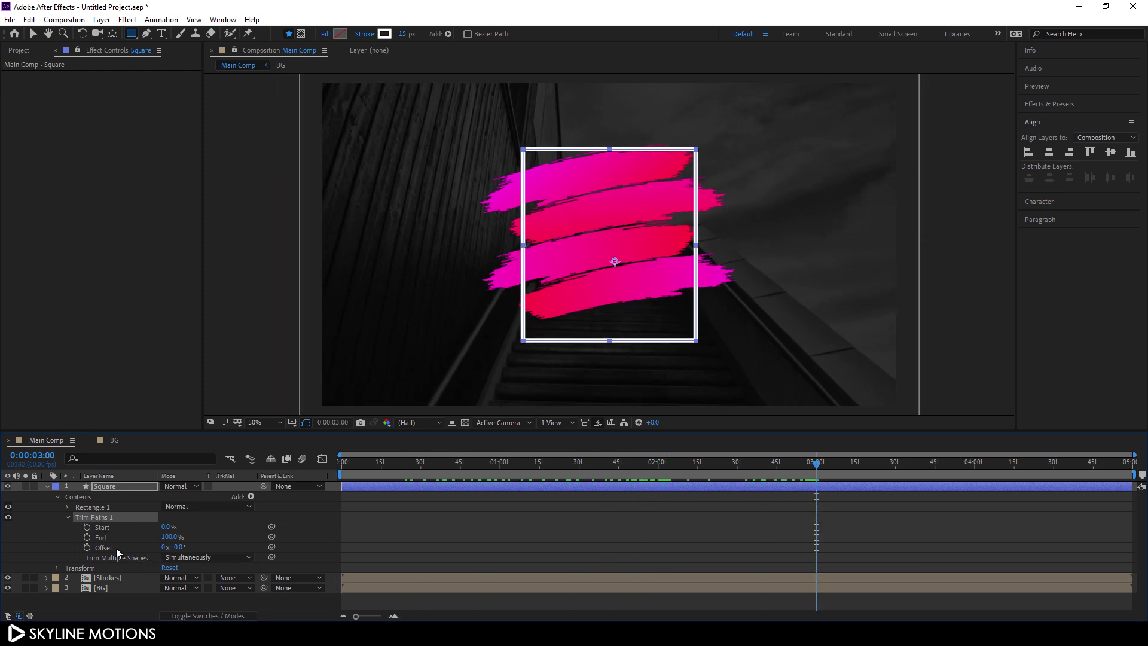
left_click(87, 537)
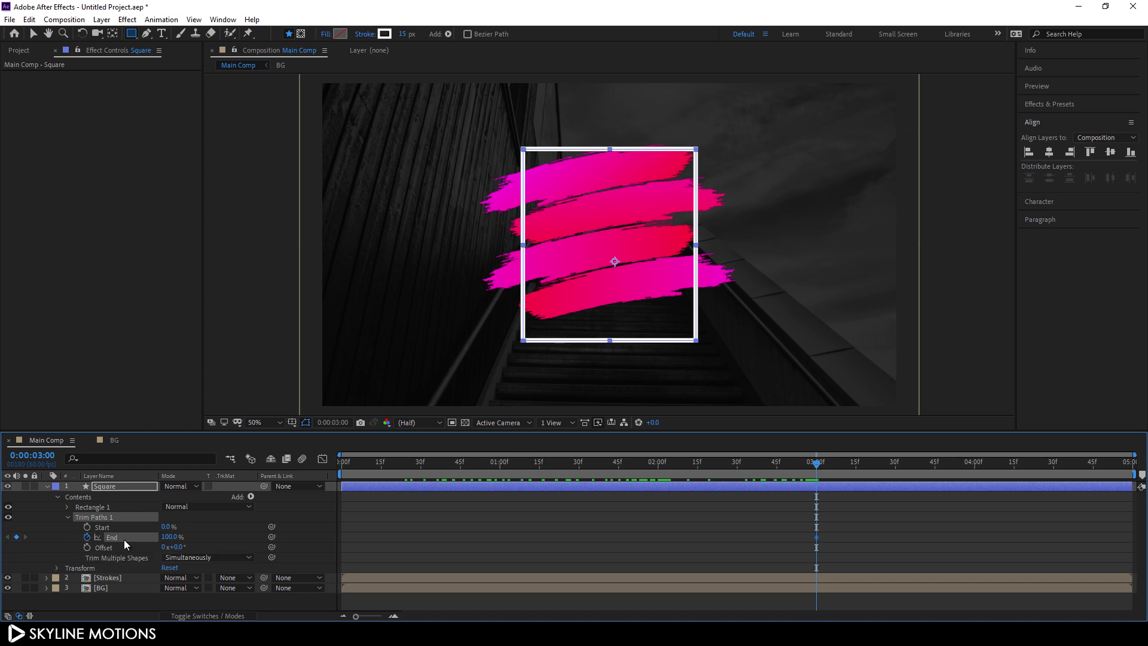
Keyframe the Trim Paths End value at 0% at 0:00:01:00 and preview the frame drawing on.
left_click_drag(744, 461, 498, 484)
key("Page_Down")
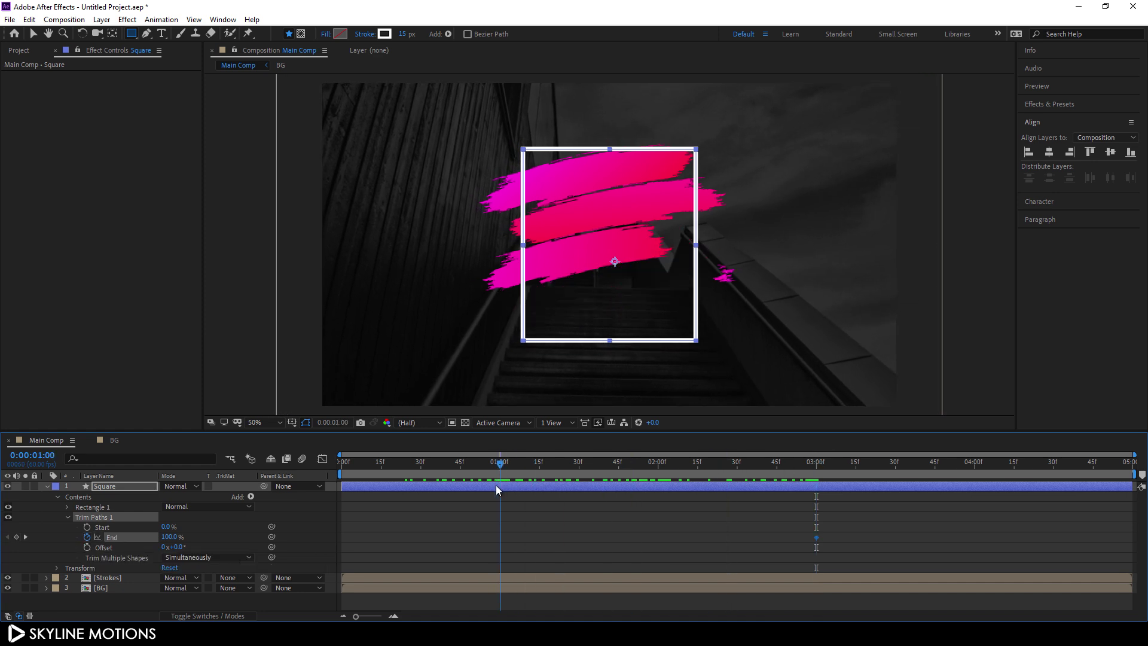
left_click(171, 536)
type("0")
key("Return")
key("space")
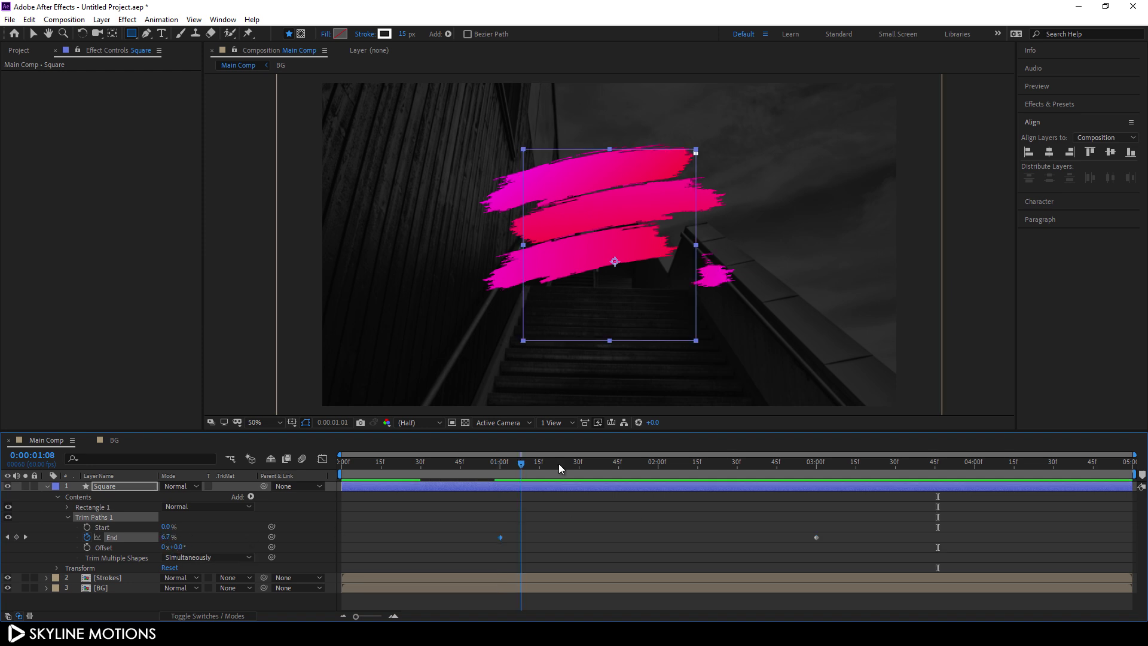
mouse_move(558, 464)
left_mouse_down()
mouse_move(759, 464)
mouse_move(680, 481)
left_mouse_up()
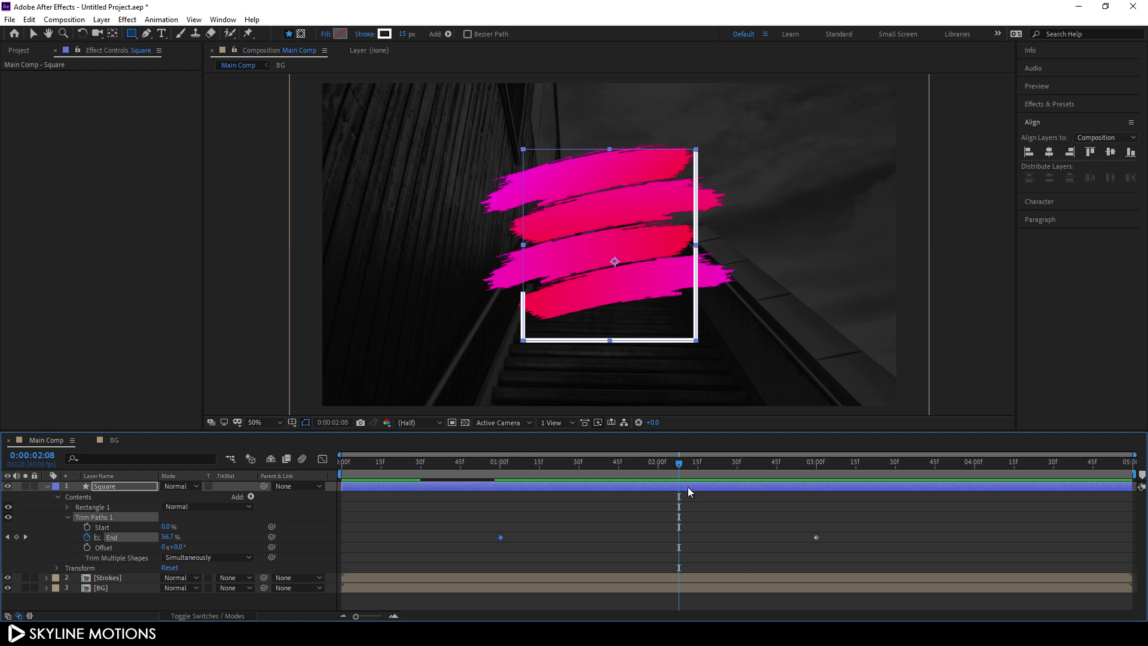
Ease both Trim Paths End keyframes and reshape their speed graph to peak early and slow down gradually.
left_click_drag(851, 530, 495, 558)
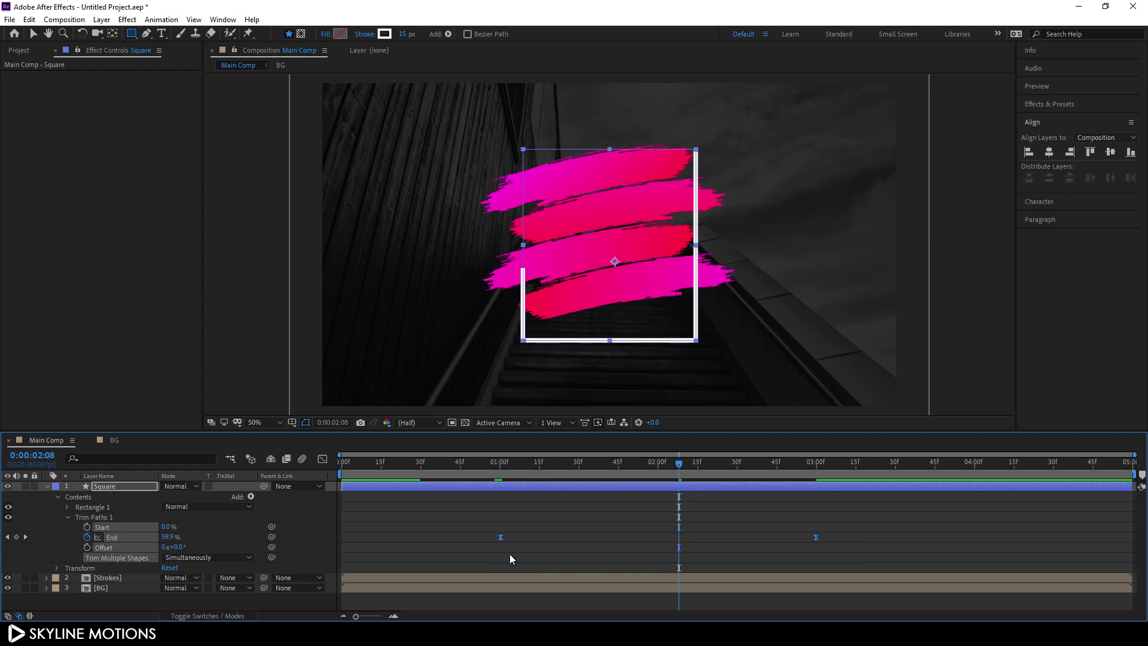
left_click(322, 459)
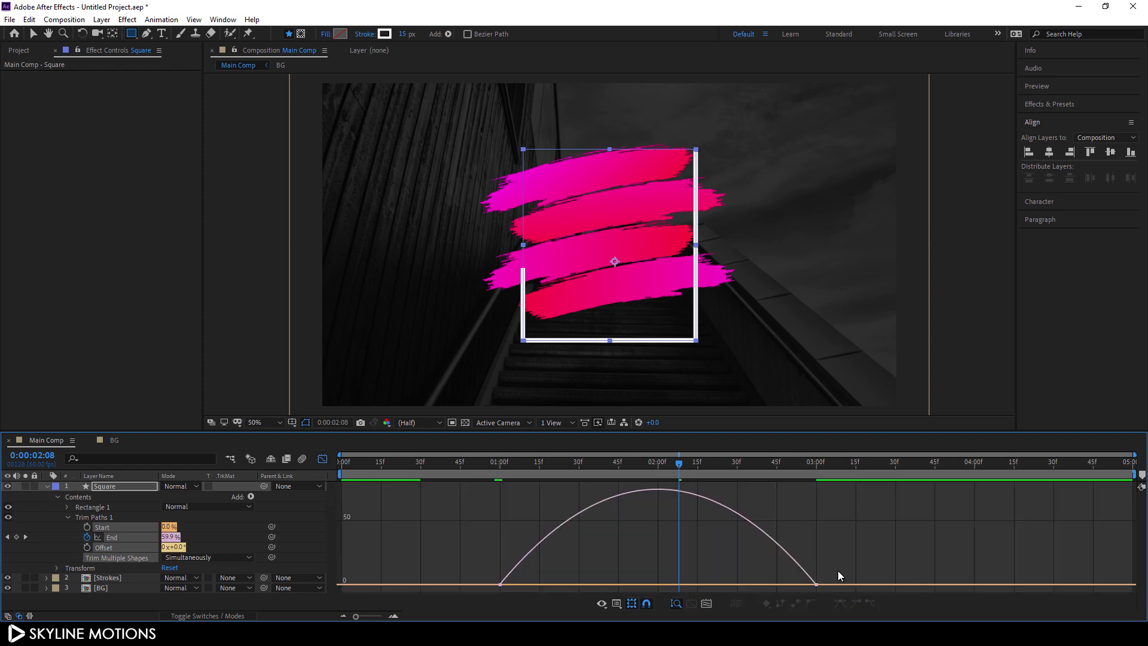
left_click_drag(838, 576, 587, 585)
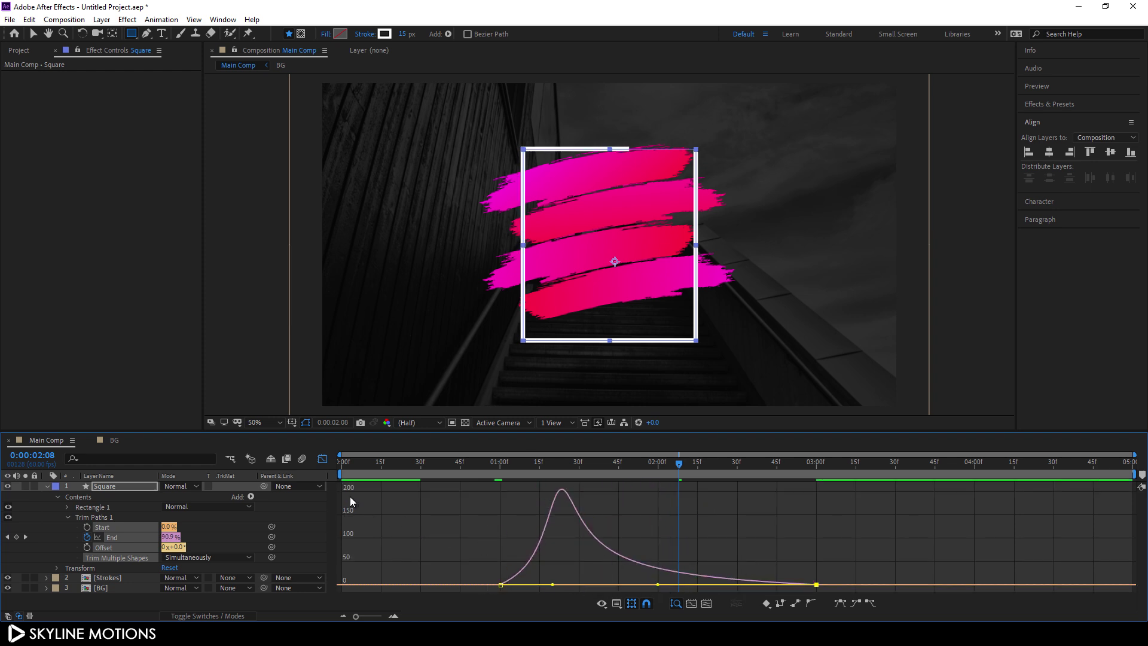
left_click(322, 458)
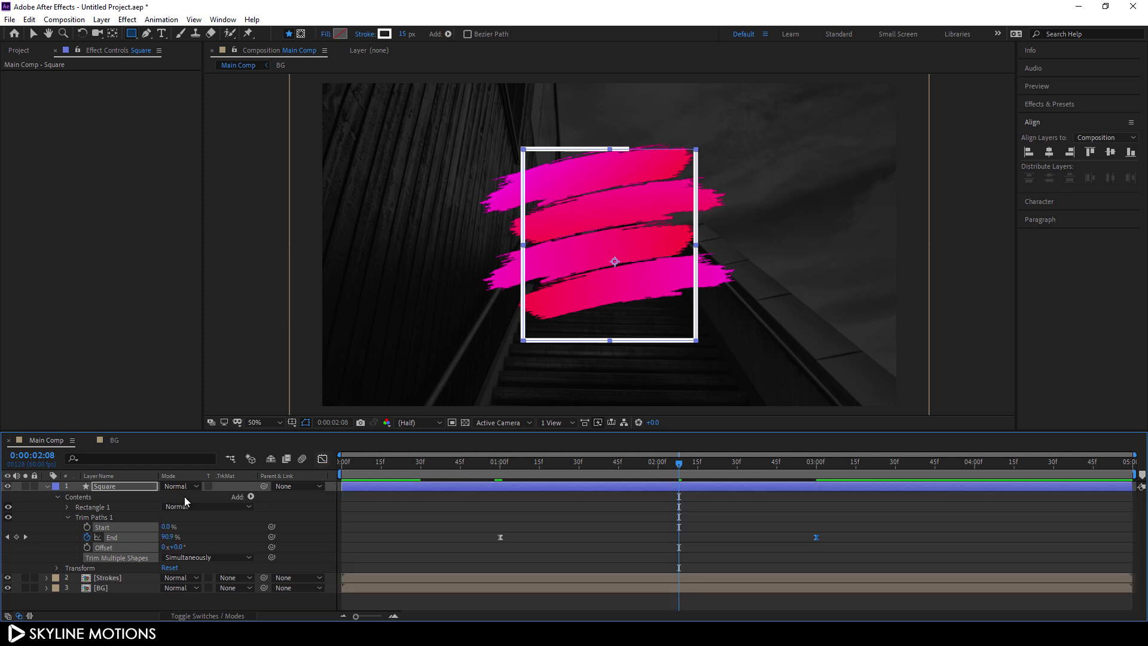
Collapse the Square layer, preview the frame drawing on, and scrub to 0:00:02:55.
left_click(47, 486)
left_click(247, 543)
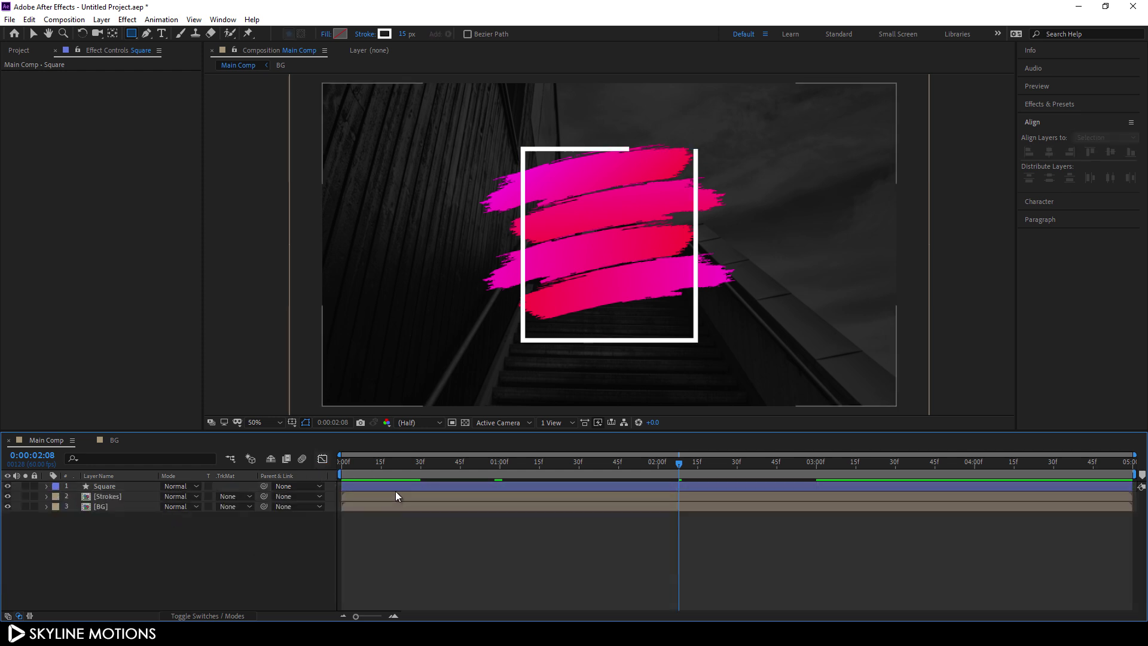
key("space")
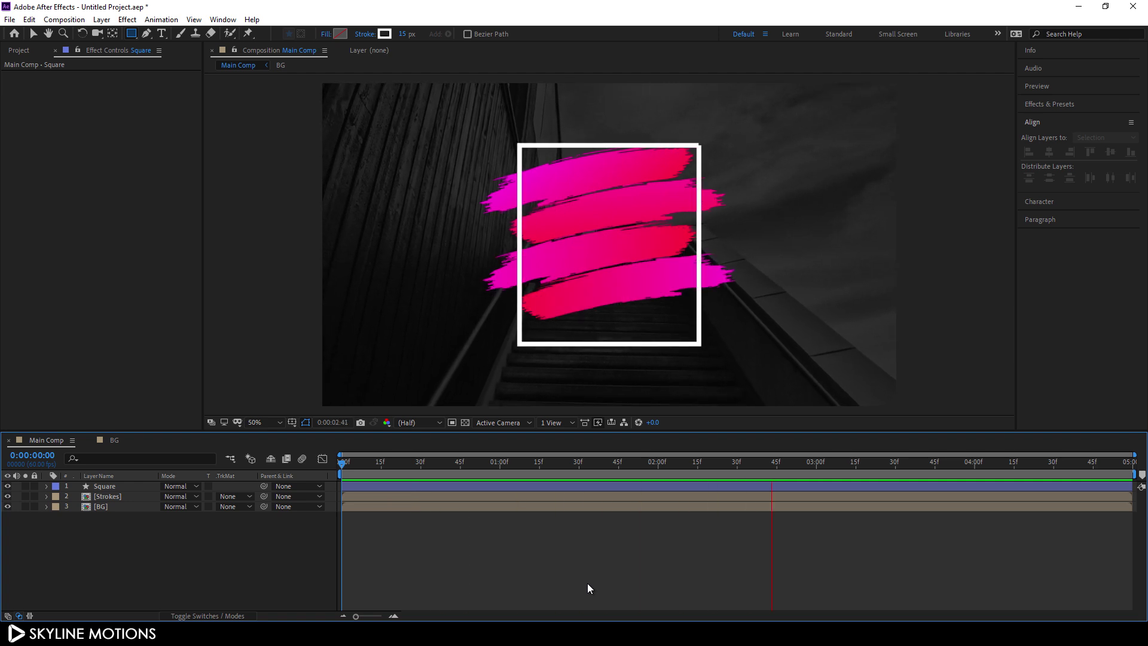
left_click_drag(465, 468, 802, 474)
Move the Strokes layer slightly downward relative to the white frame.
left_click(108, 496)
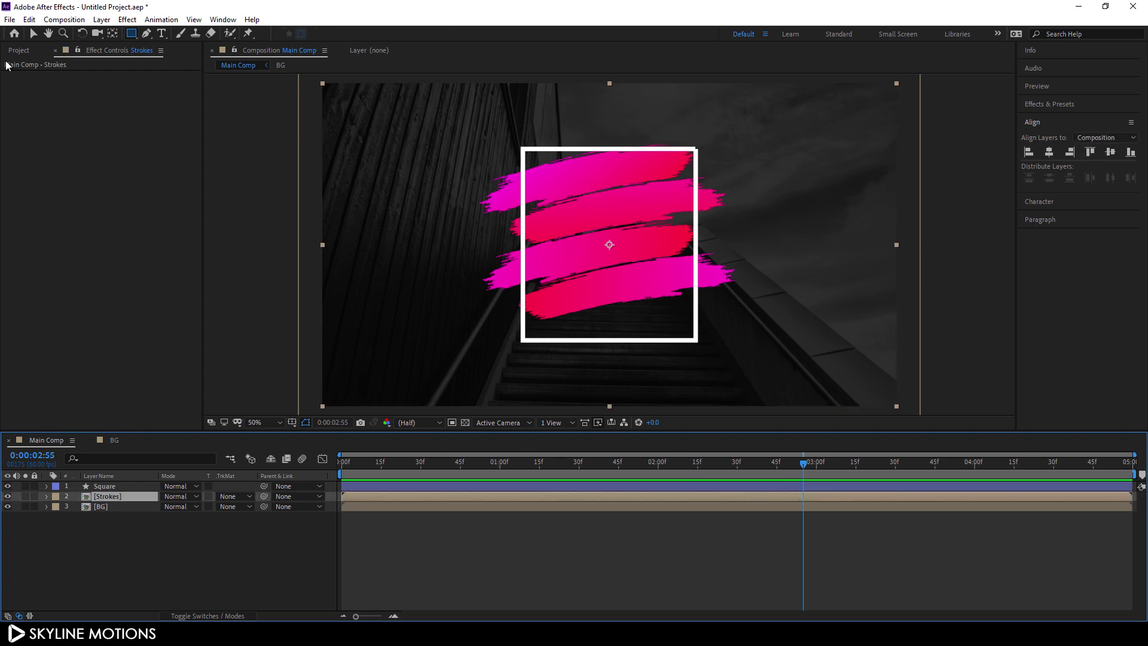
left_click(33, 35)
left_click_drag(639, 250, 638, 263)
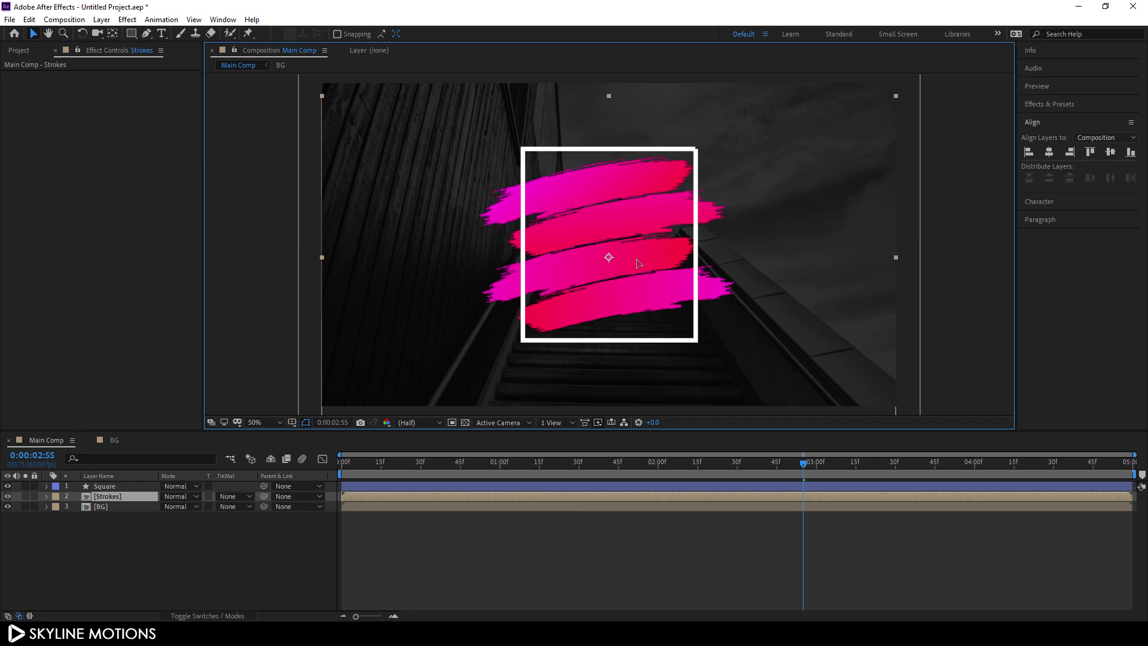
Scale the Strokes layer to 107.3% wide and 125% high, nudging it slightly down to fill the frame.
left_click(106, 498)
key("s")
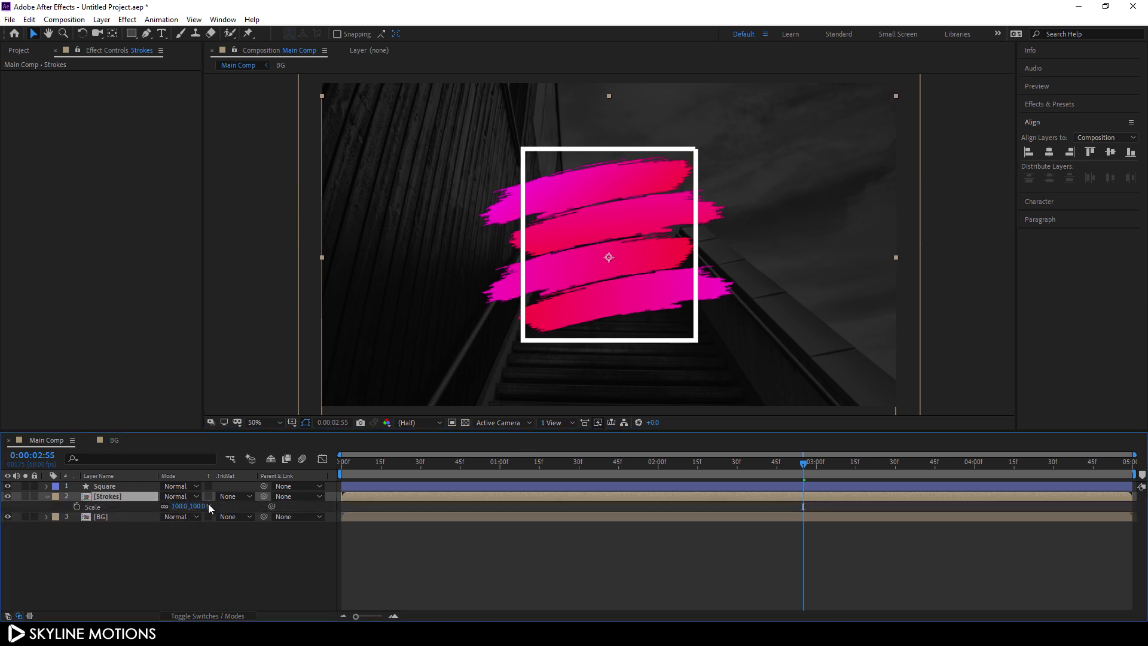
left_click_drag(209, 506, 211, 509)
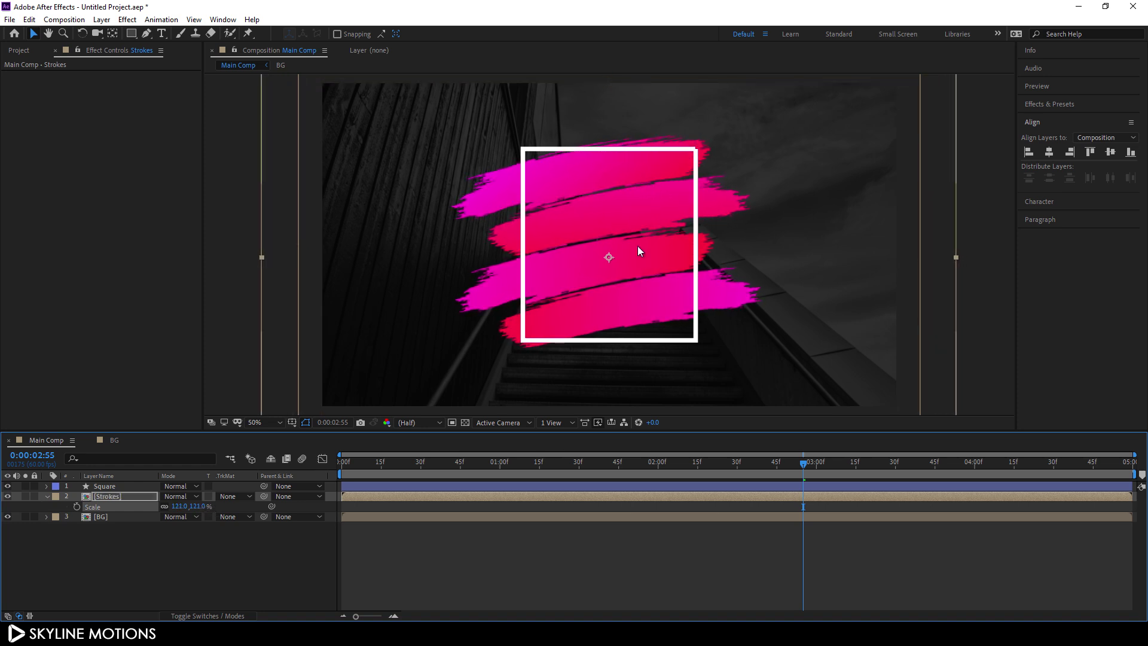
left_click_drag(658, 245, 651, 249)
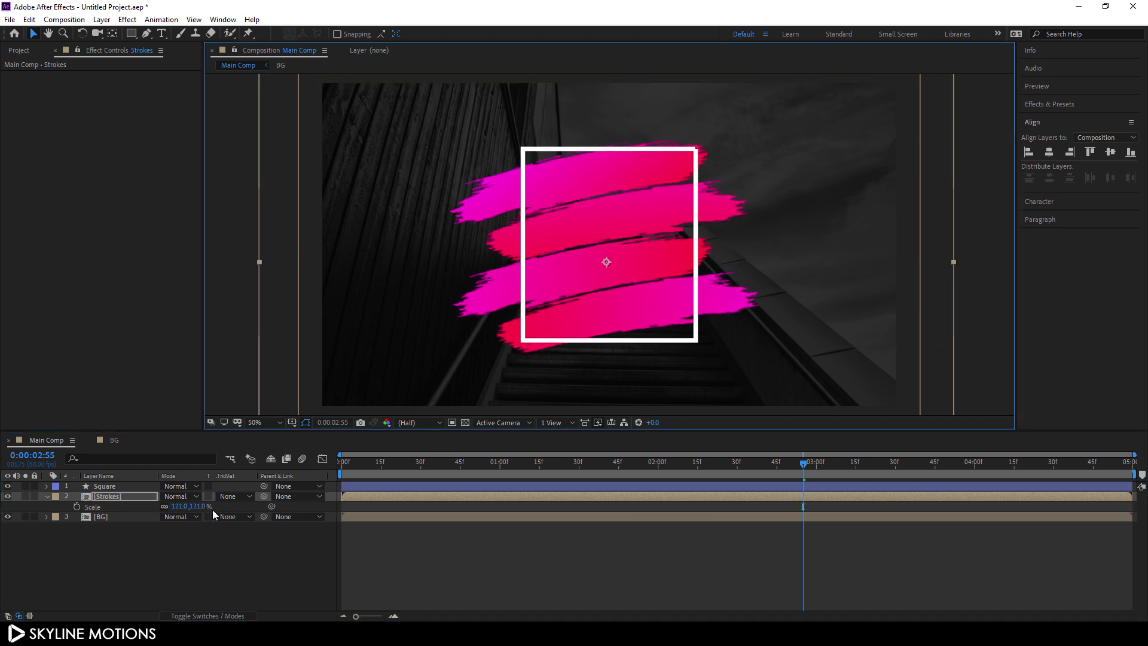
left_click_drag(207, 509, 211, 510)
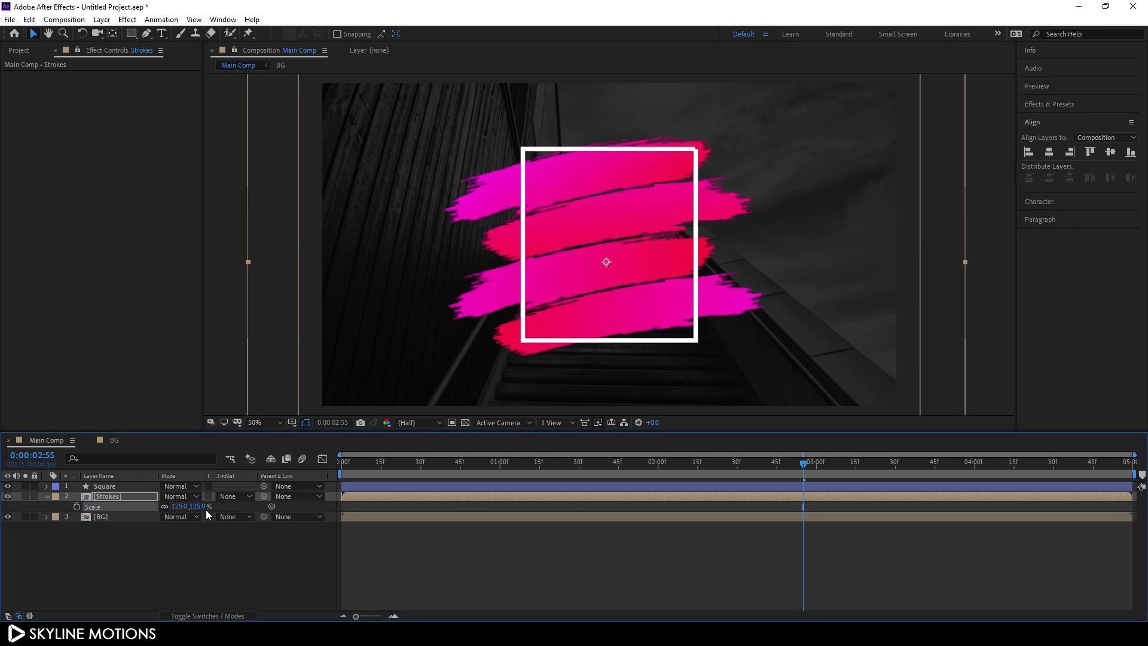
left_click_drag(969, 266, 915, 264)
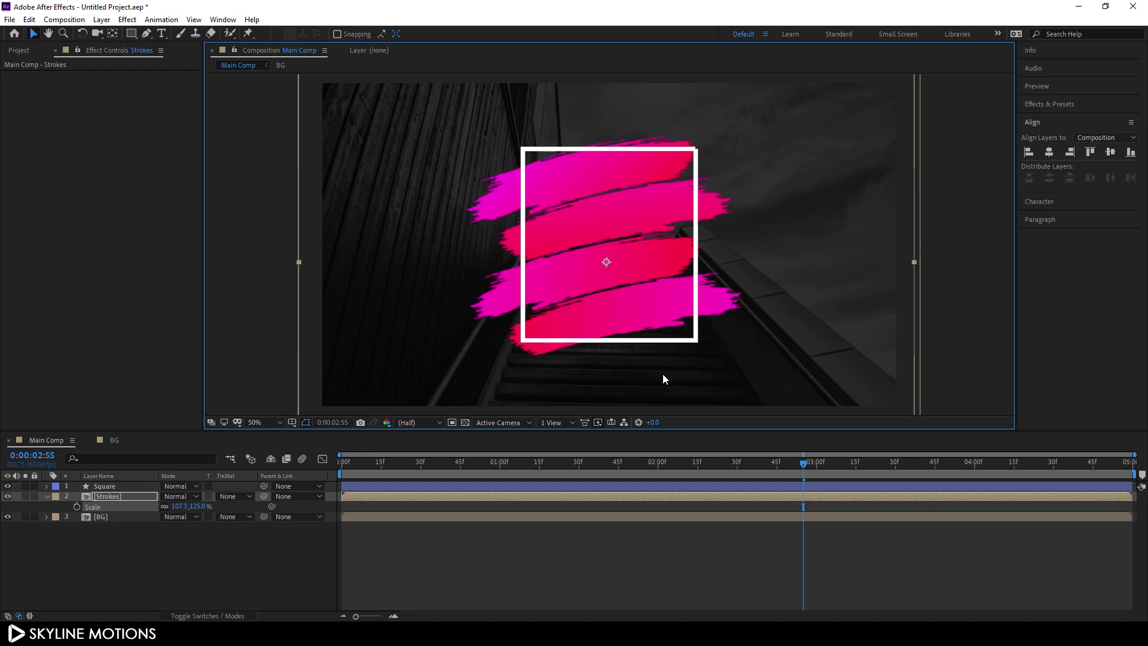
left_click(48, 496)
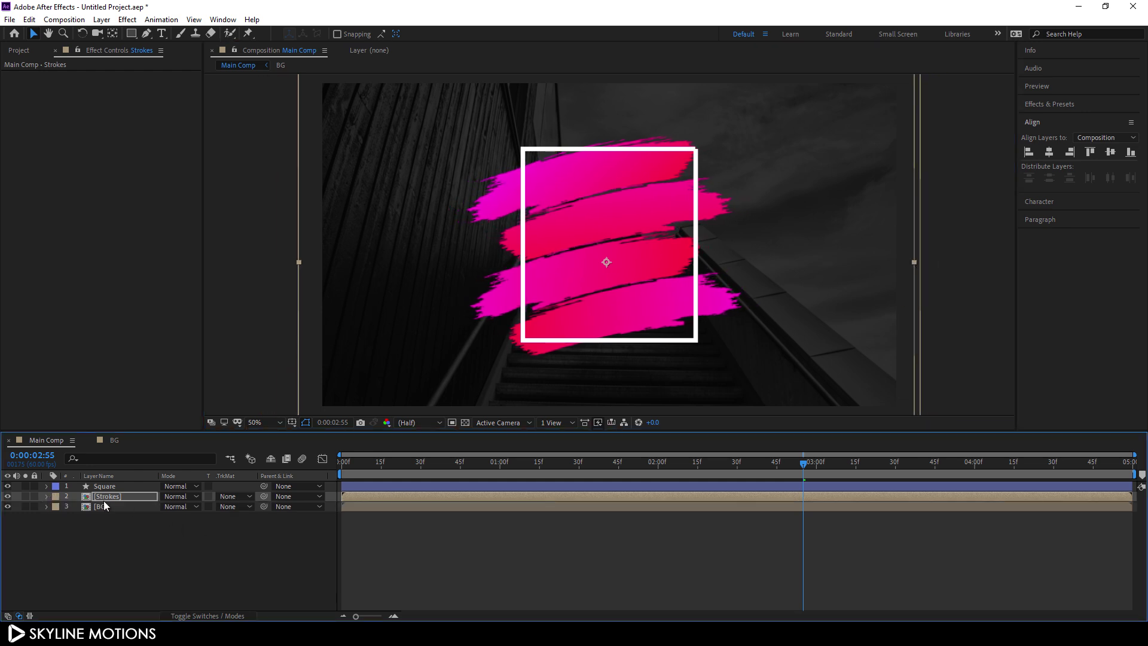
Pre-compose the Square shape layer into a new composition named Square, moving all attributes into it.
left_click(110, 487)
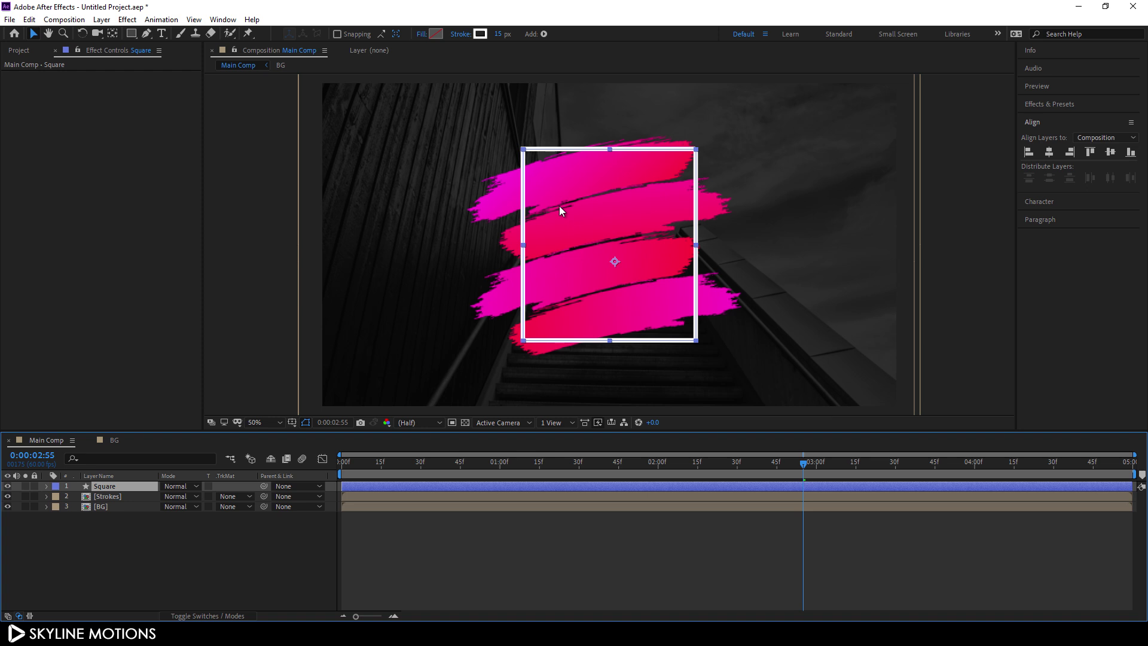
right_click(125, 490)
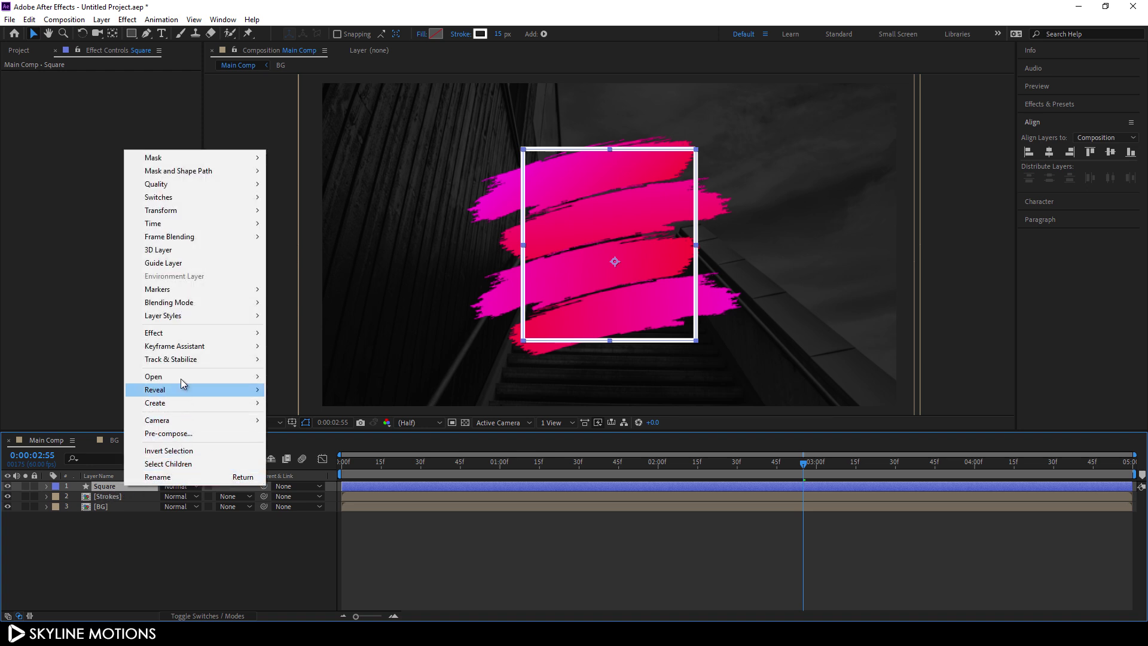
left_click(174, 433)
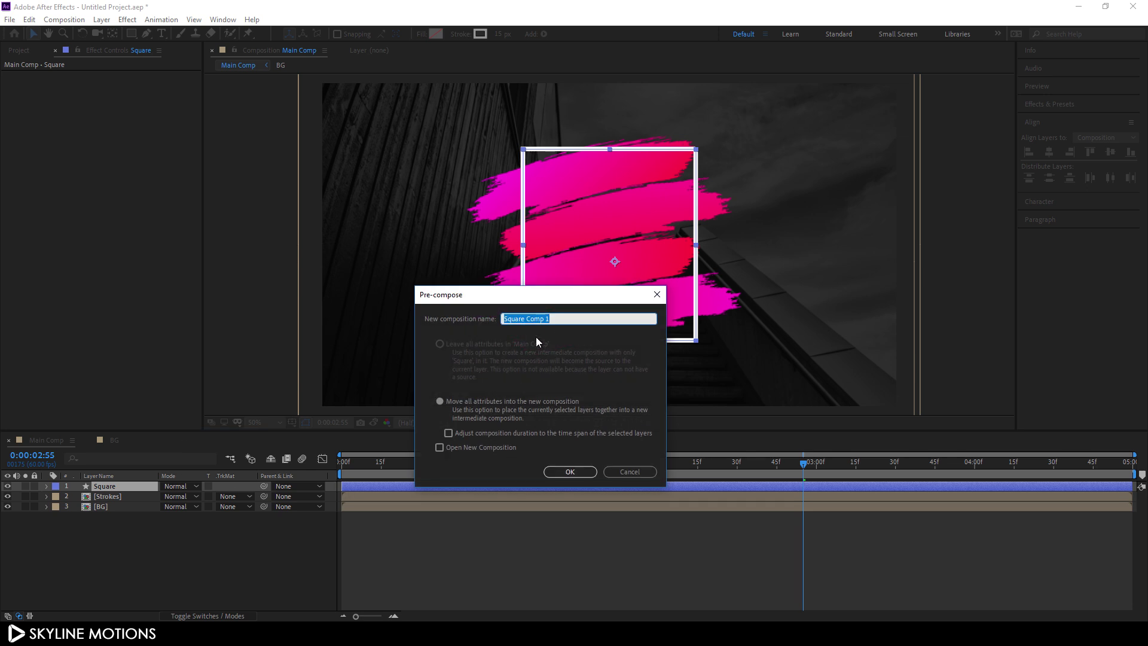
left_click(569, 321)
left_click_drag(570, 321, 526, 323)
left_click(556, 471)
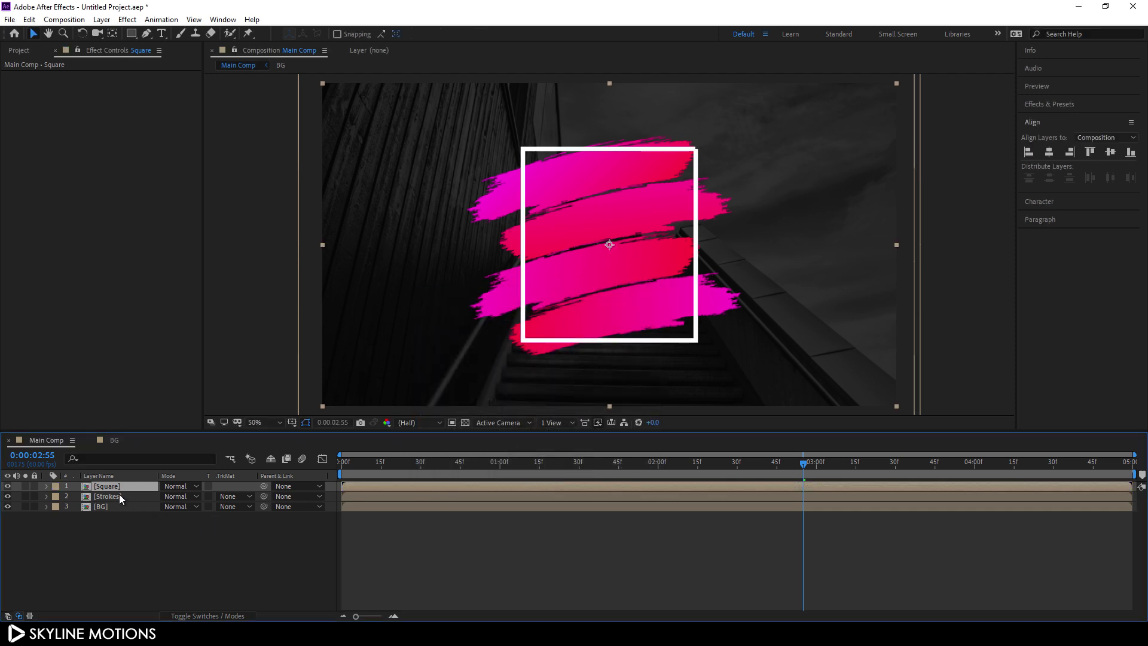
Place the Square precomp below Strokes, duplicate it, and move the duplicate above Strokes.
left_click_drag(117, 489, 123, 494)
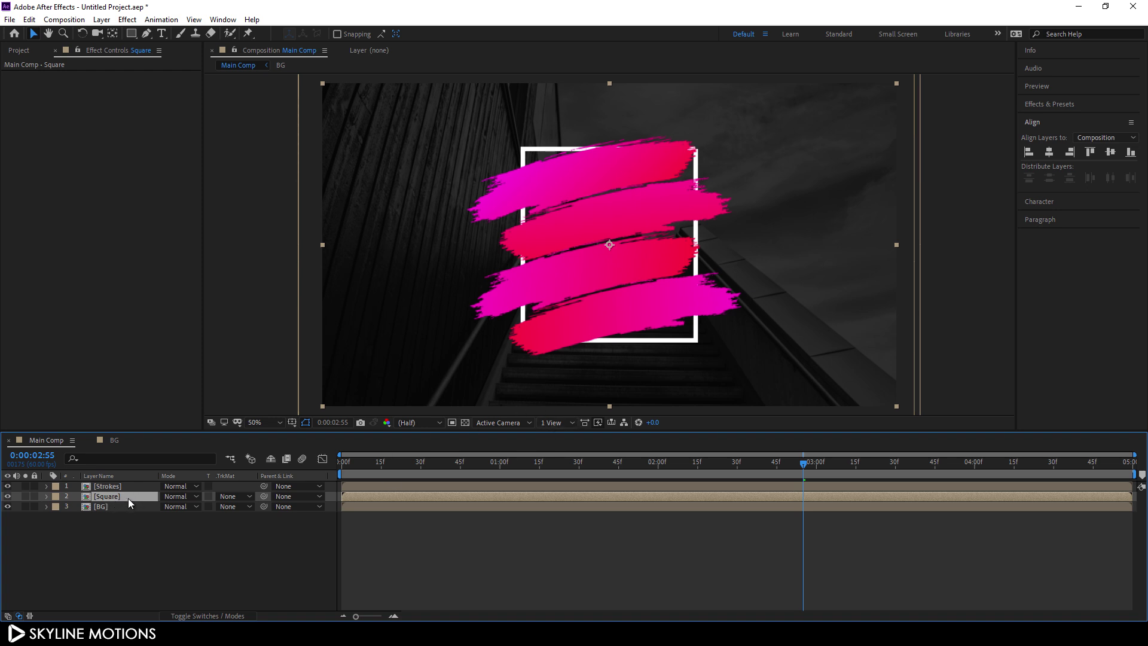
key("ctrl+d")
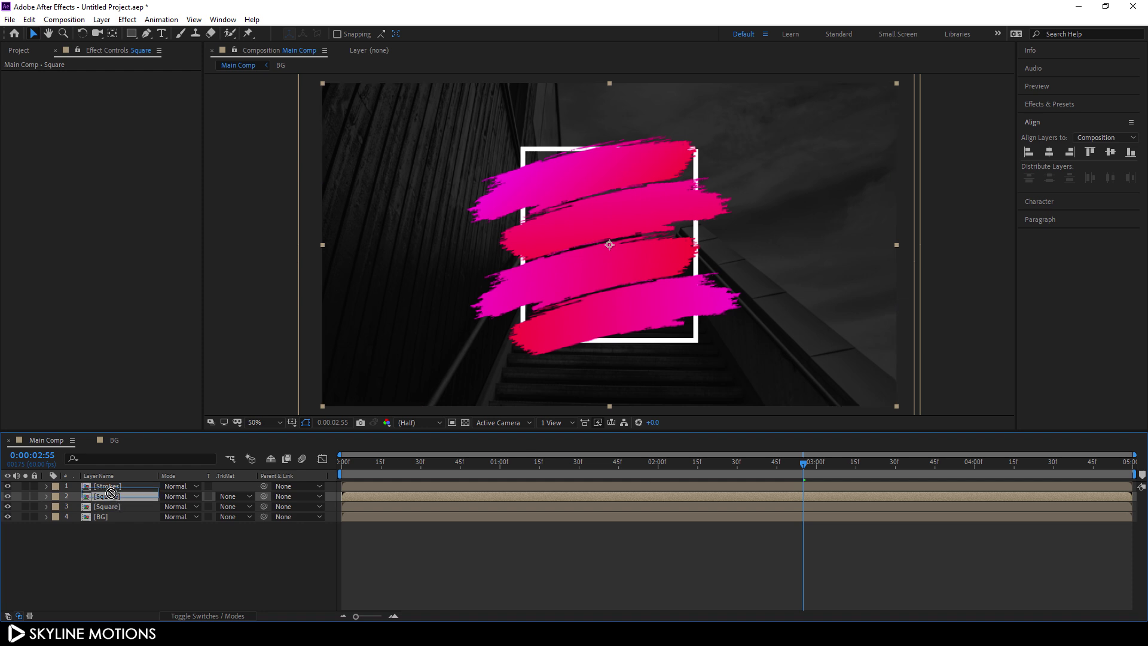
left_click_drag(110, 497, 112, 487)
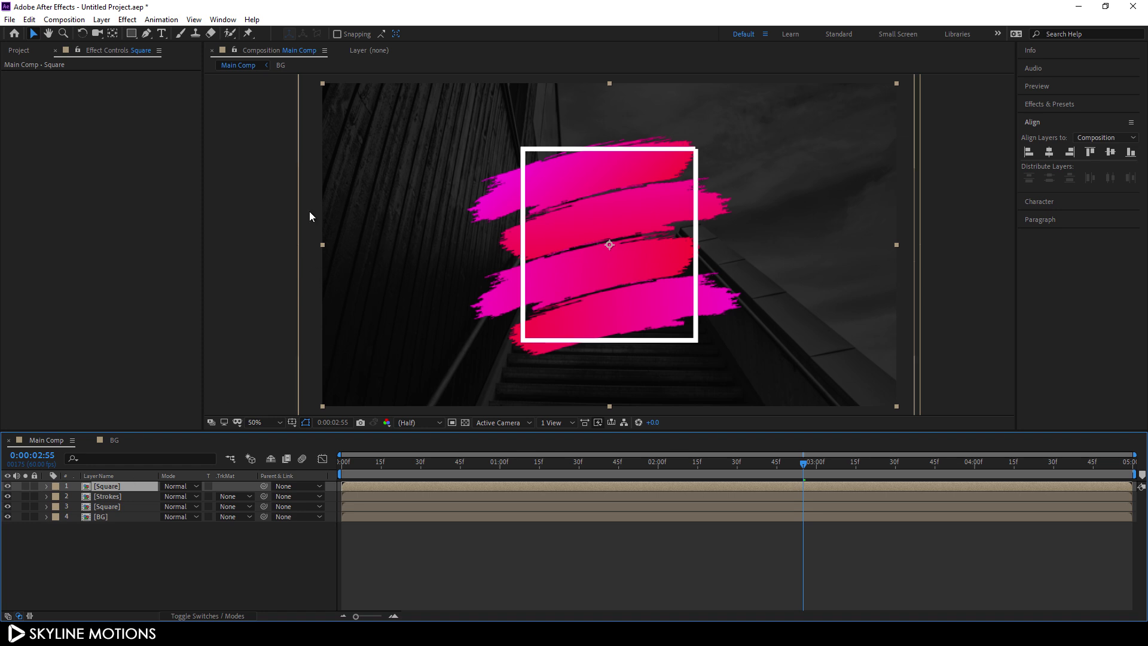
Draw a closed four-point Pen mask around the left half of the frame on the uppermost Square layer.
left_click(147, 34)
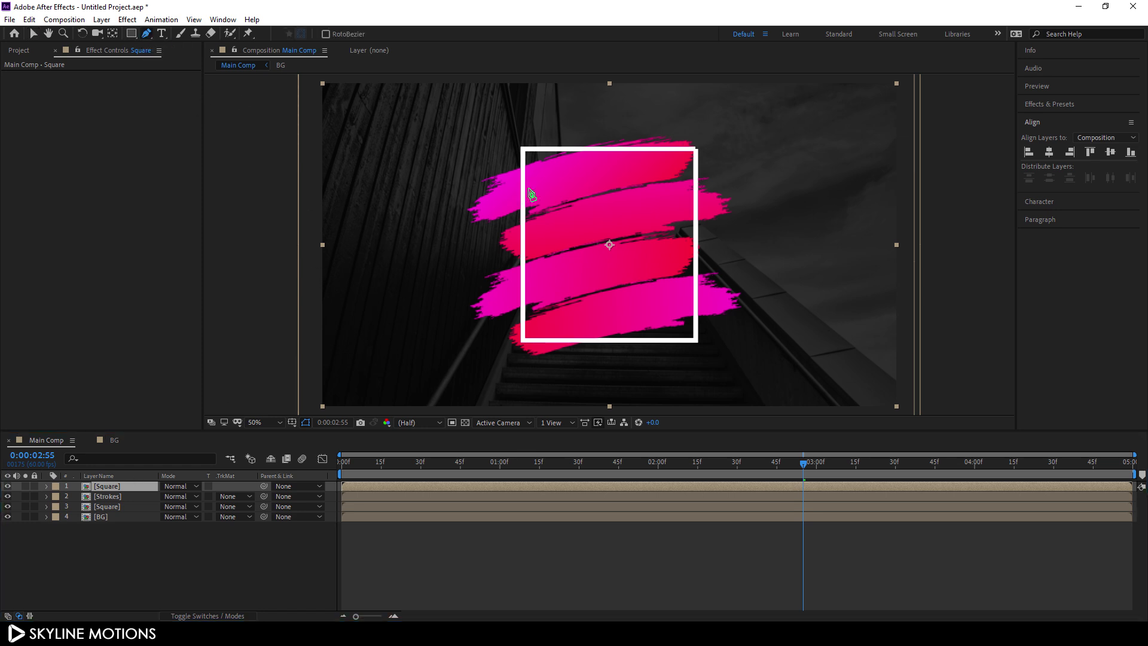
left_click(566, 137)
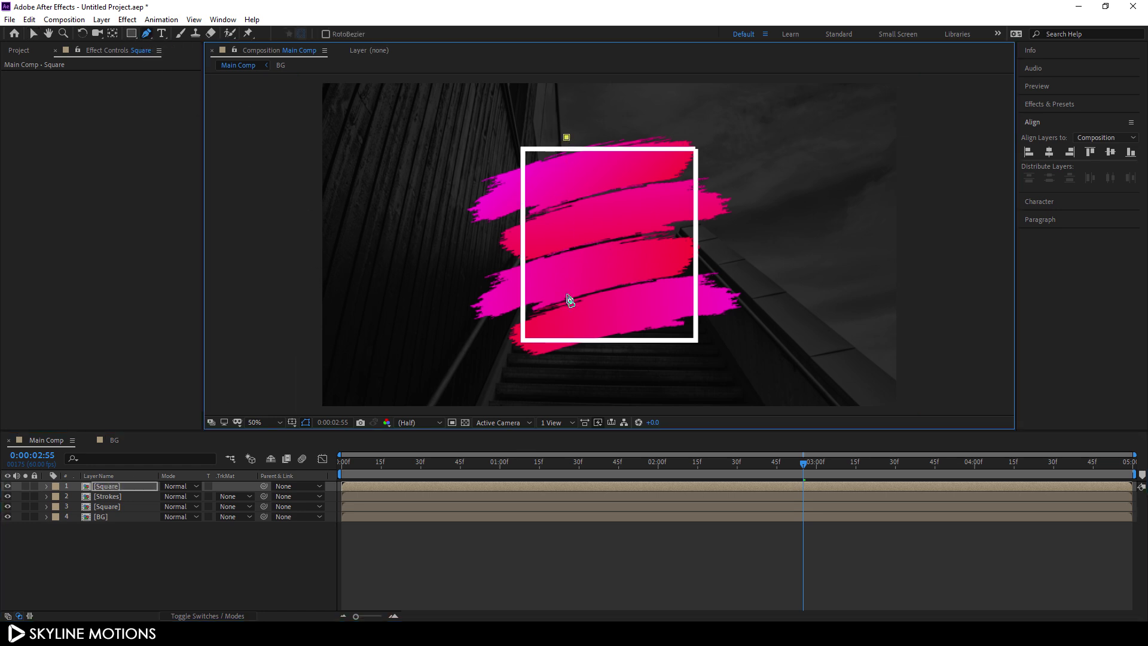
left_click(614, 347)
left_click(499, 362)
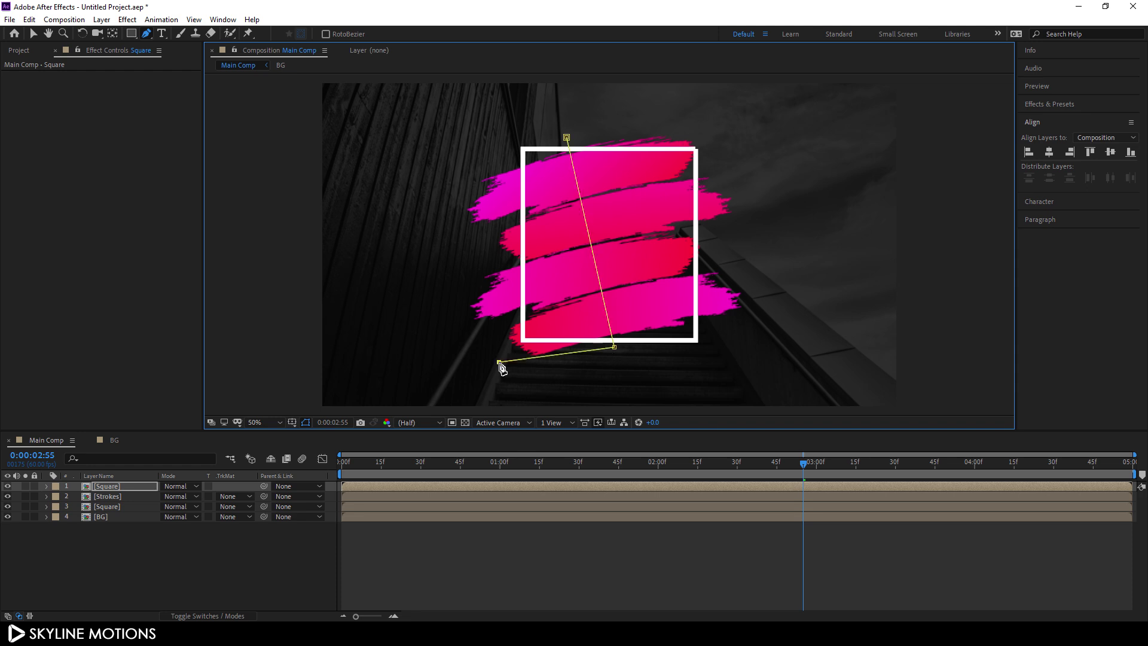
left_click(490, 137)
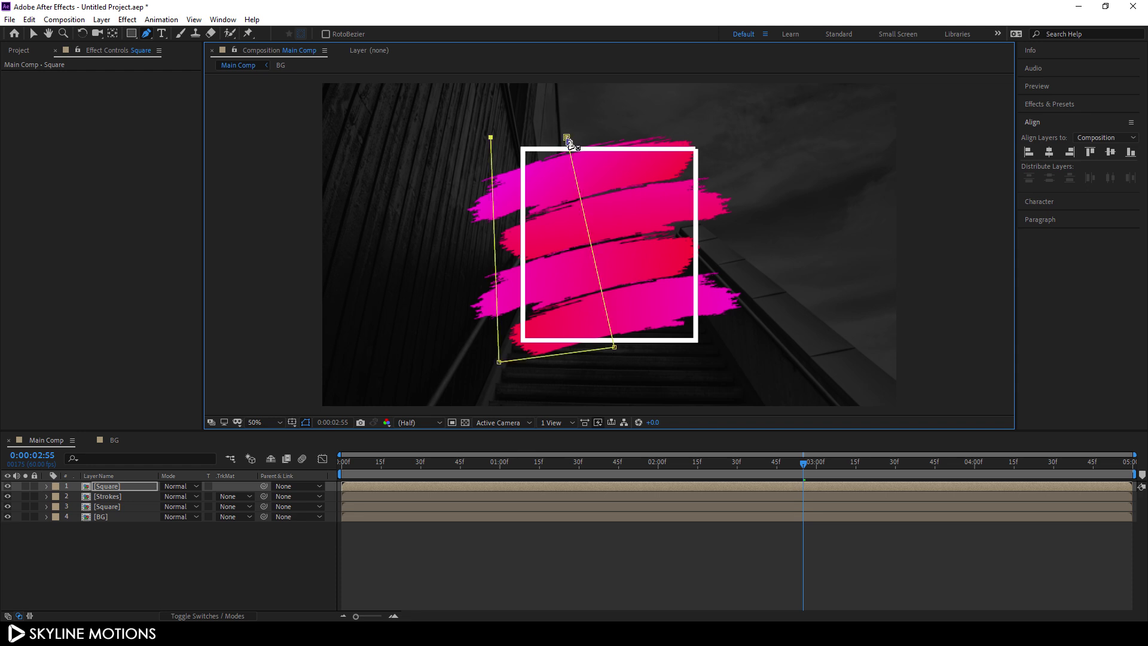
left_click(566, 138)
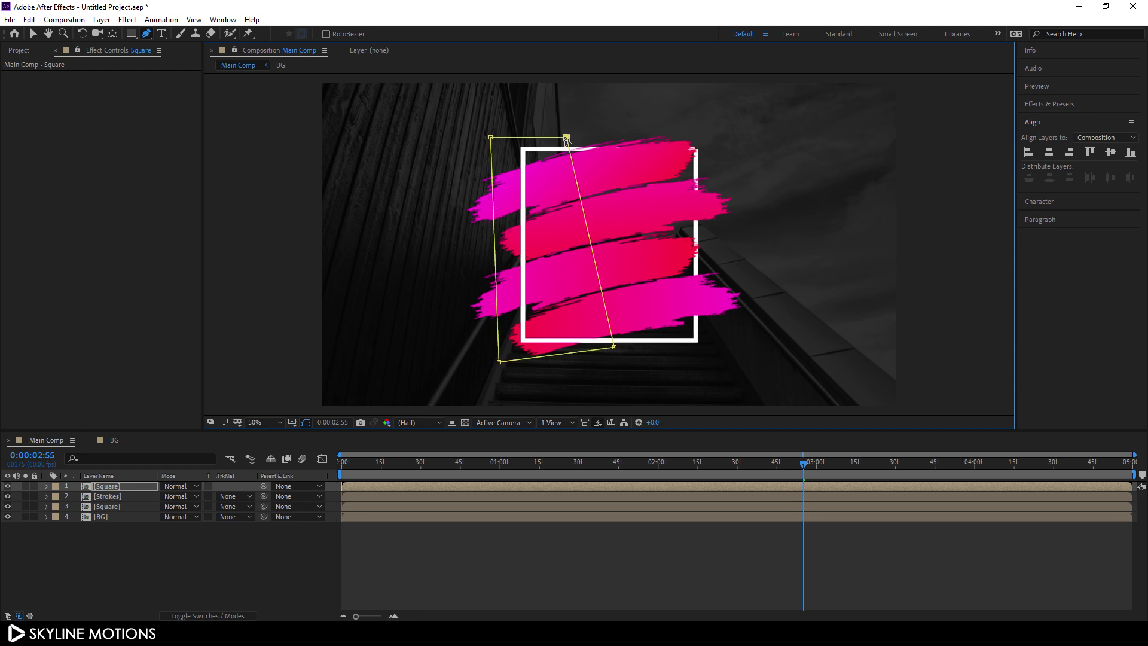
Invert Mask 1 on the uppermost Square layer and scrub the timeline to check the interlaced frame.
left_click(126, 488)
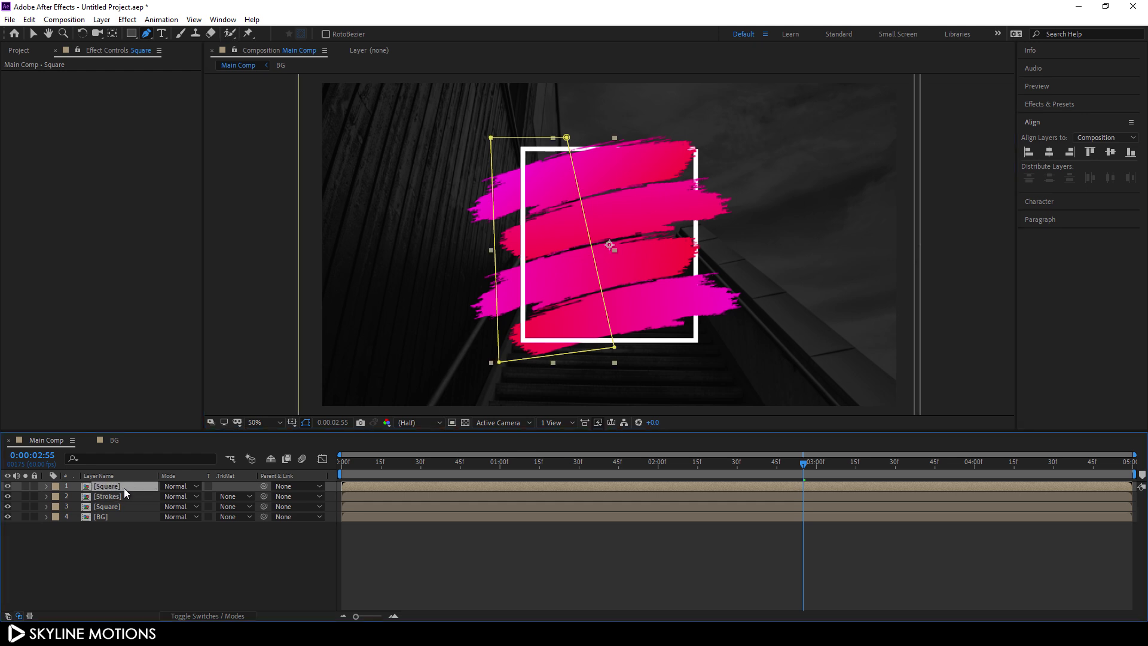
key("m")
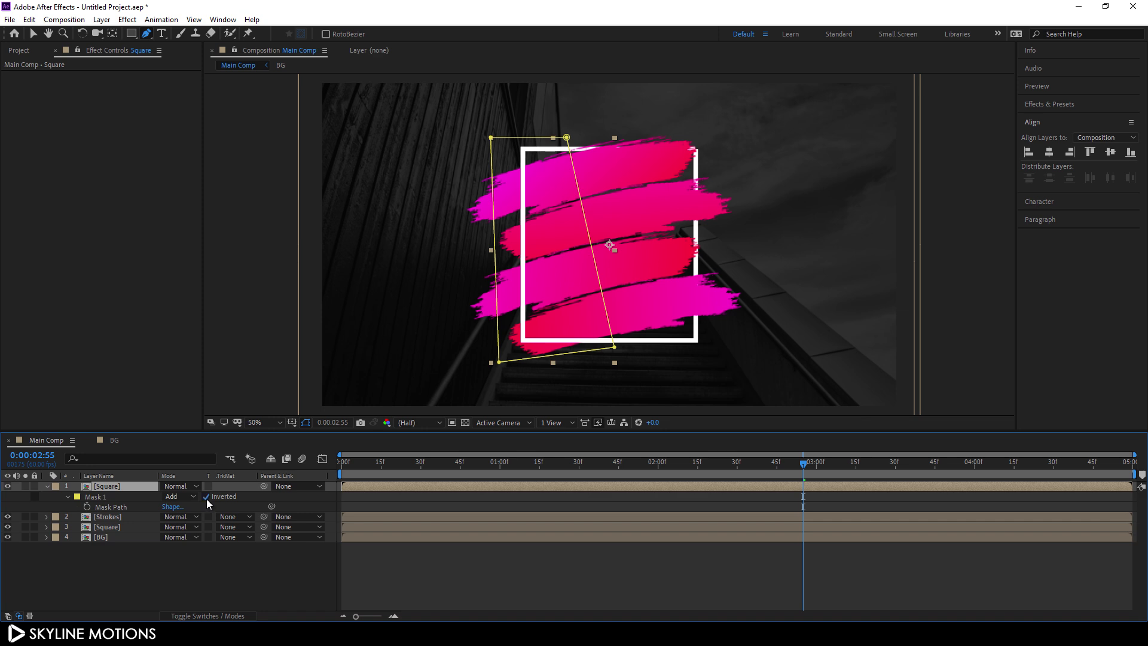
left_click_drag(661, 473, 803, 465)
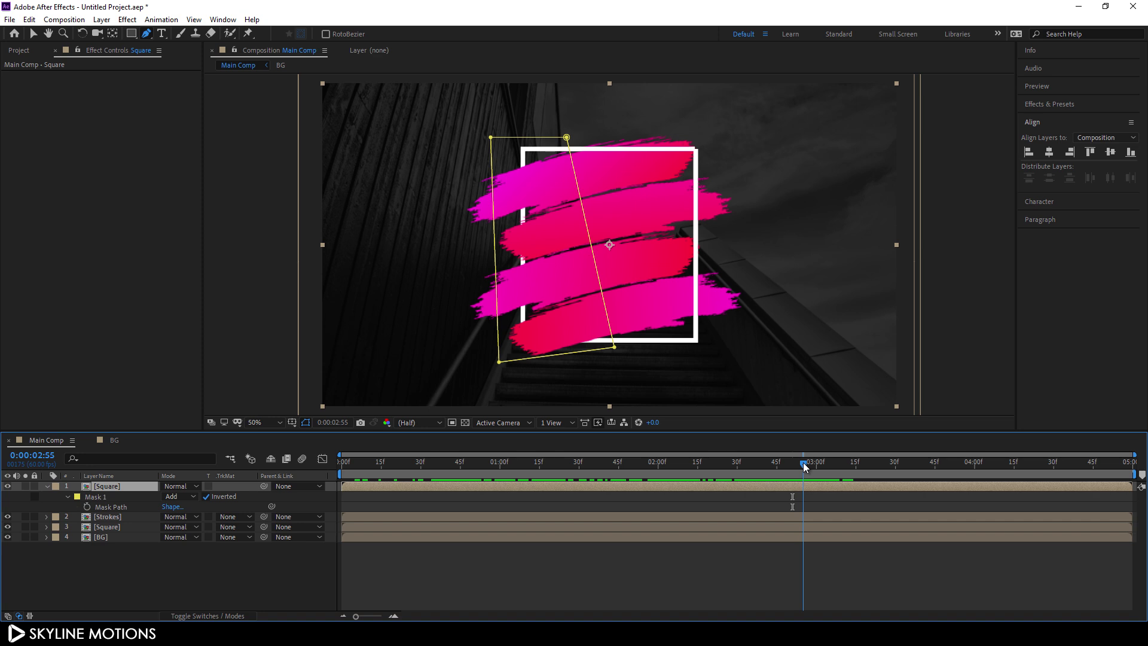
left_click(46, 485)
left_click(192, 563)
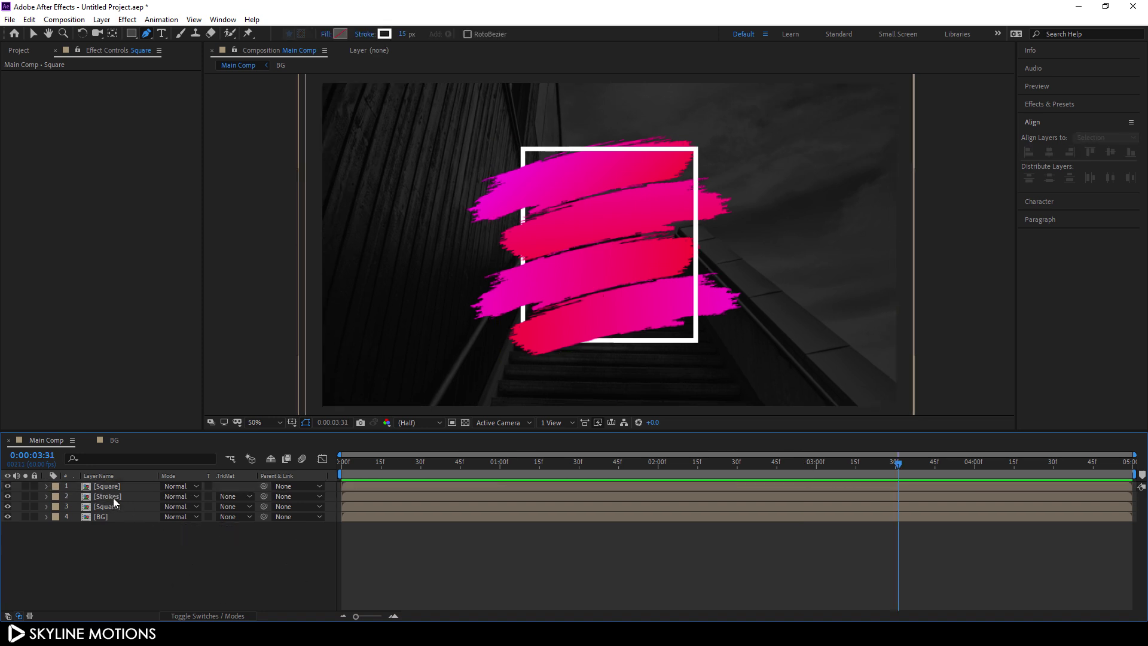
Rescale the Strokes layer to 105.6% wide and 123% high and nudge it slightly up and right within the frame.
left_click(115, 497)
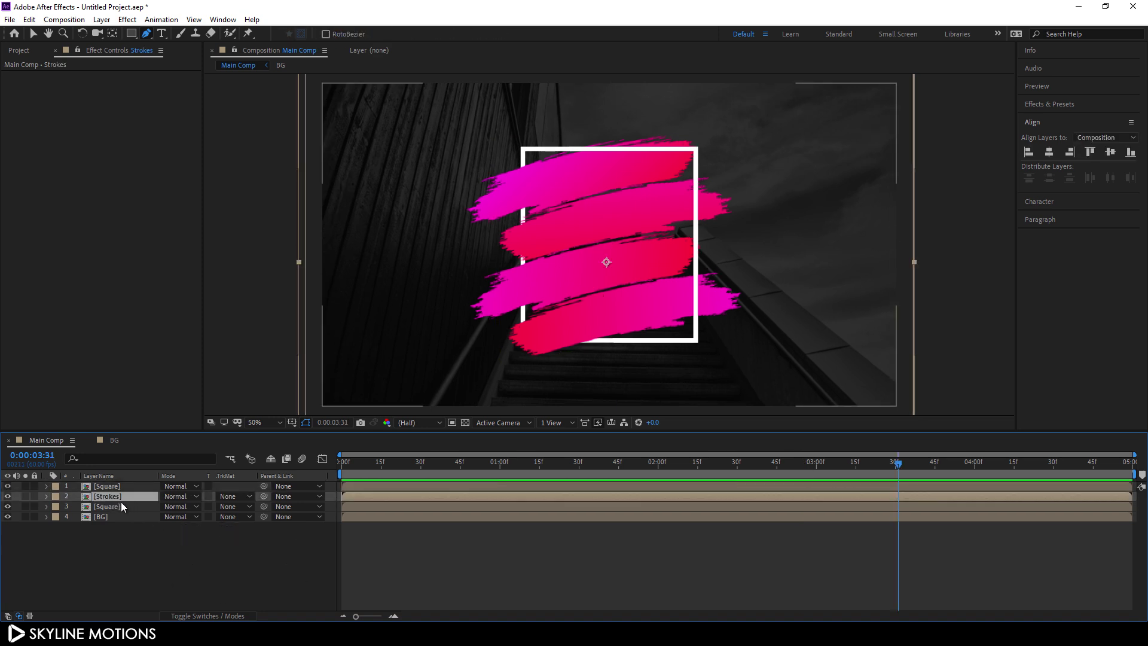
key("s")
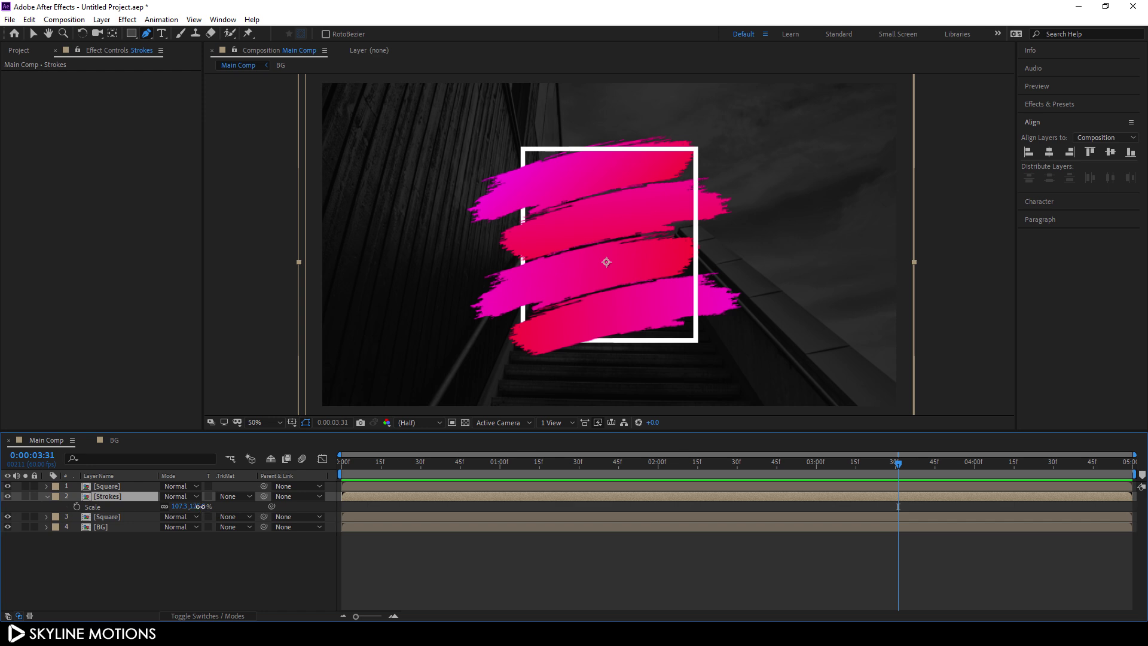
left_click_drag(201, 506, 198, 506)
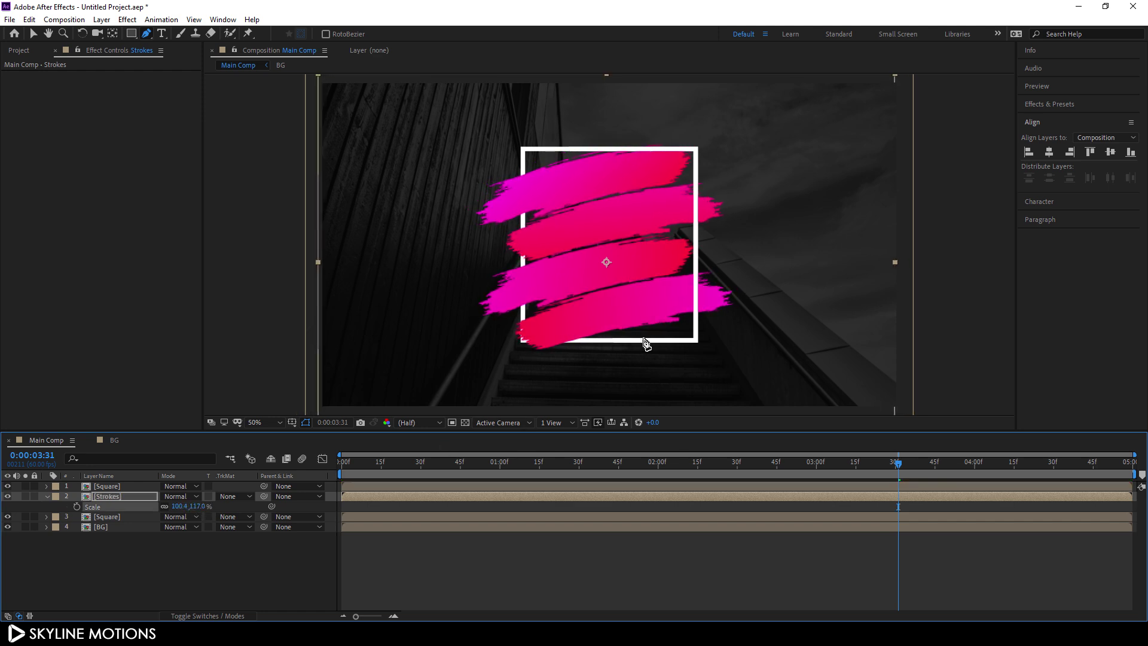
left_click(33, 34)
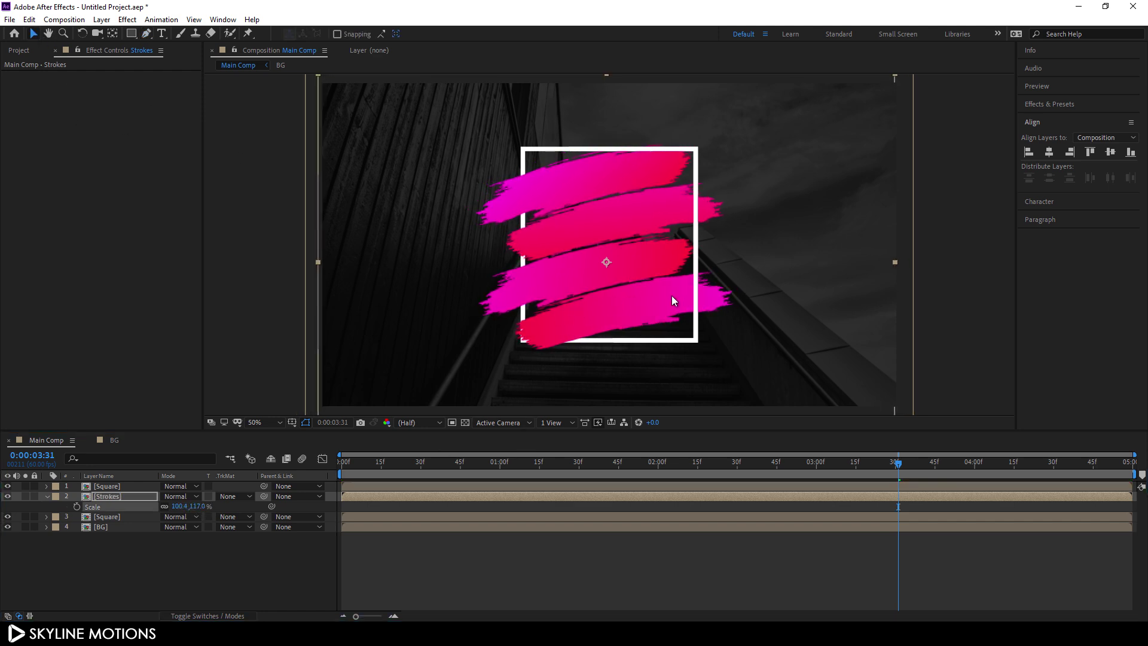
left_click_drag(627, 282, 630, 277)
left_click_drag(200, 507, 216, 506)
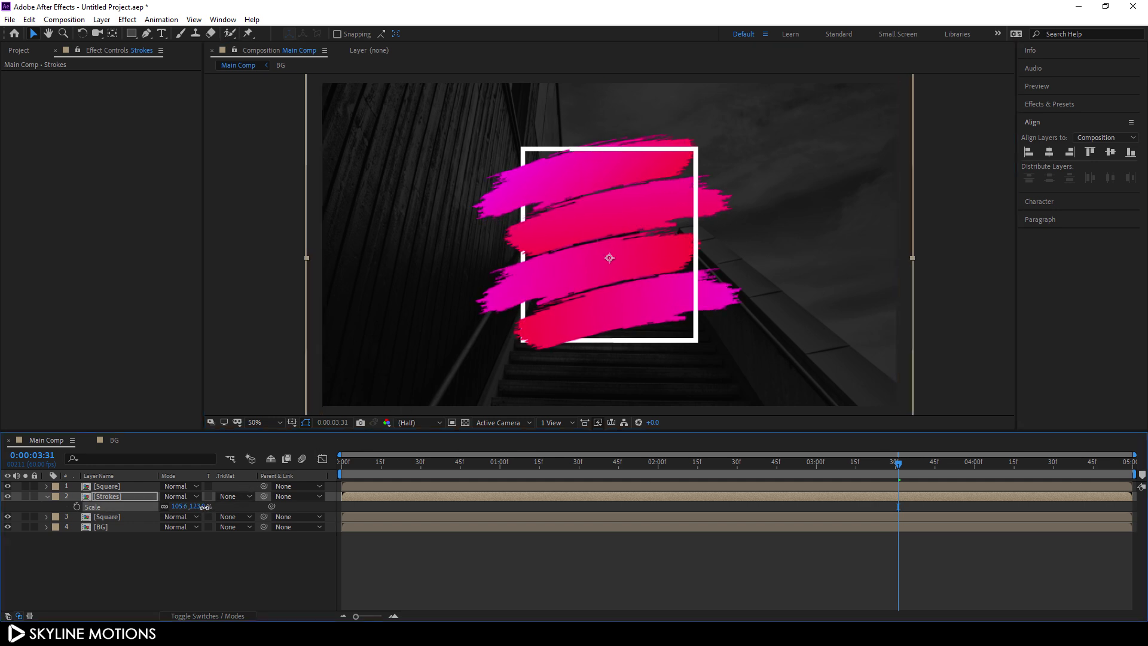
left_click(645, 313)
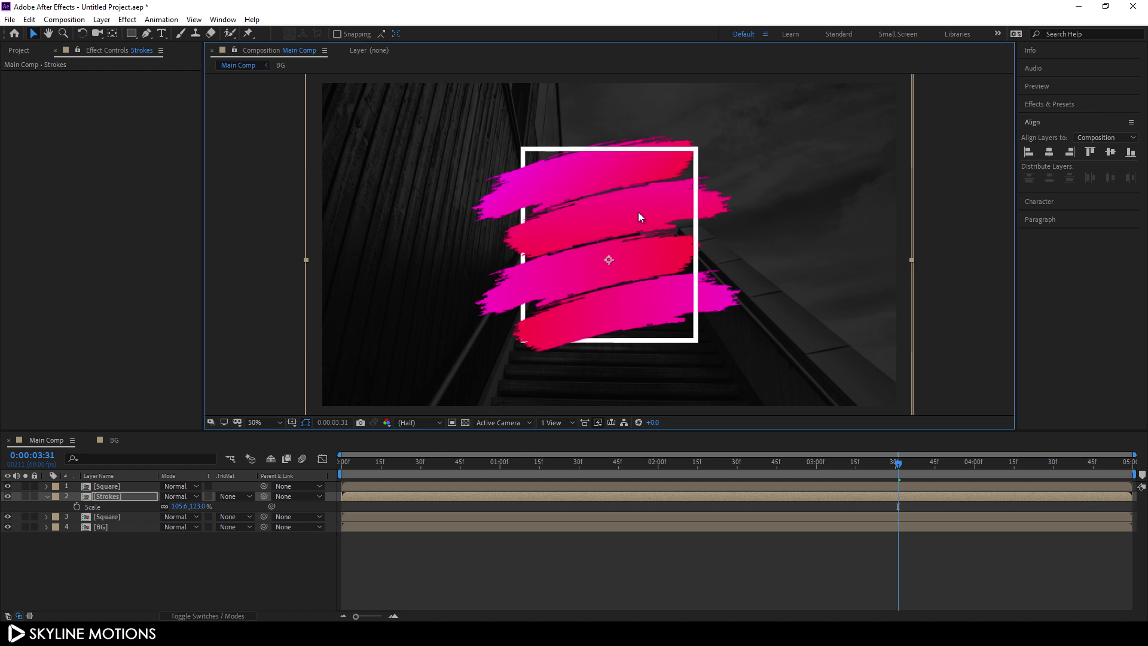
left_click(46, 496)
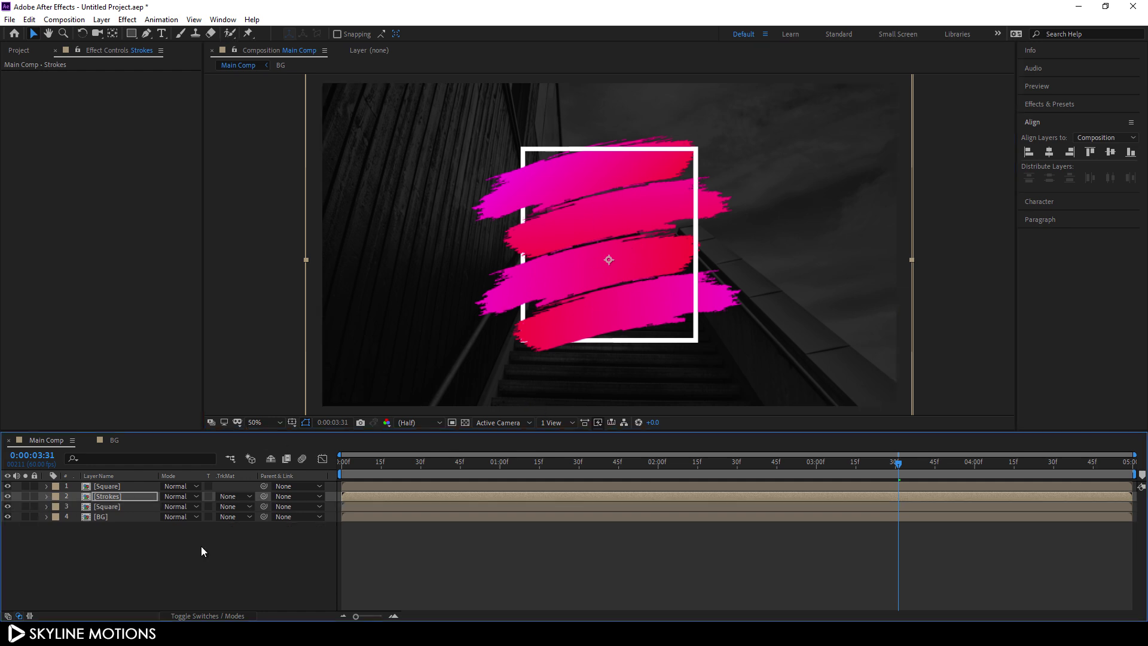
left_click(201, 553)
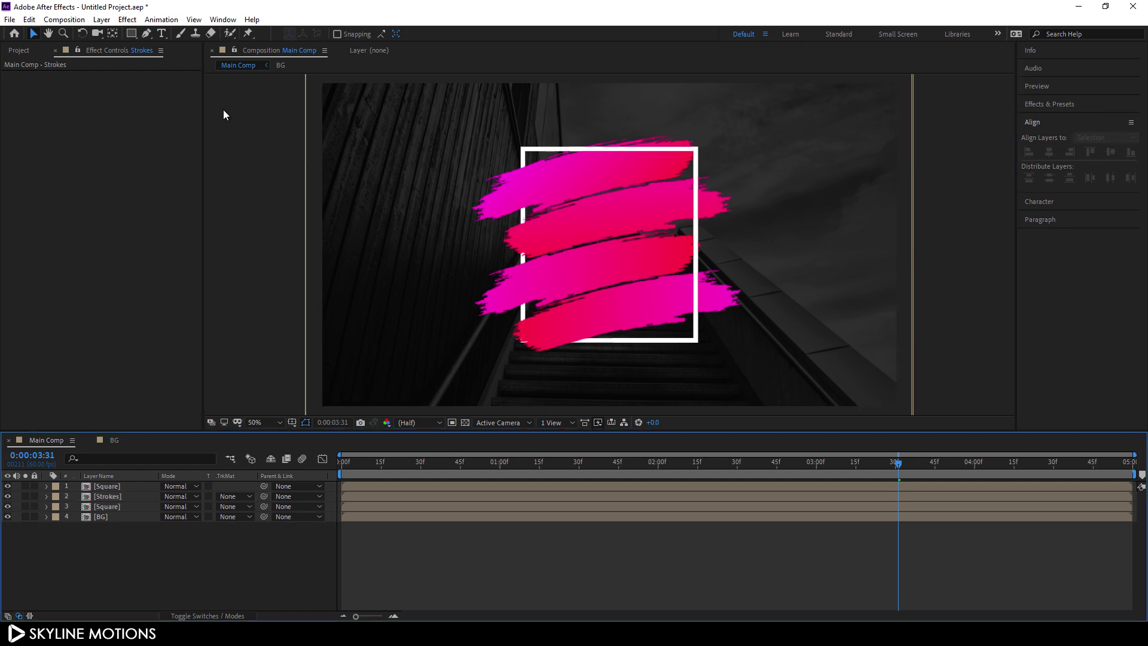
Create a three-line white text layer reading PAINT, BRUSH, TITLE over the brush strokes.
left_click(162, 34)
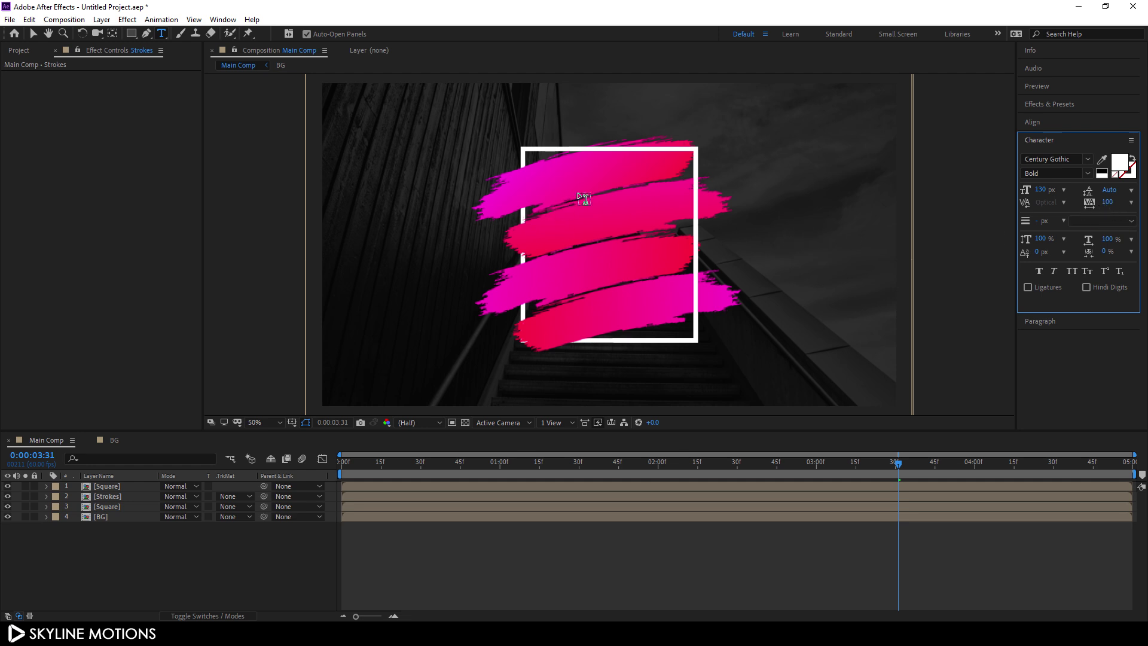
left_click(624, 194)
type("PAINT")
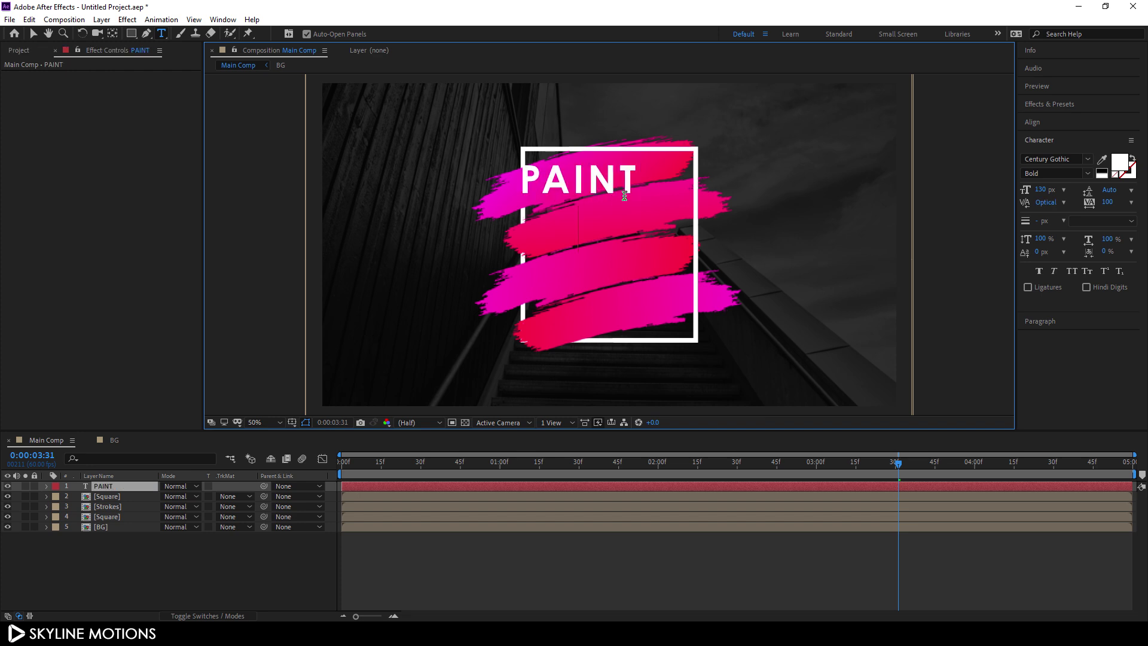
key("Return")
type("BRUSH")
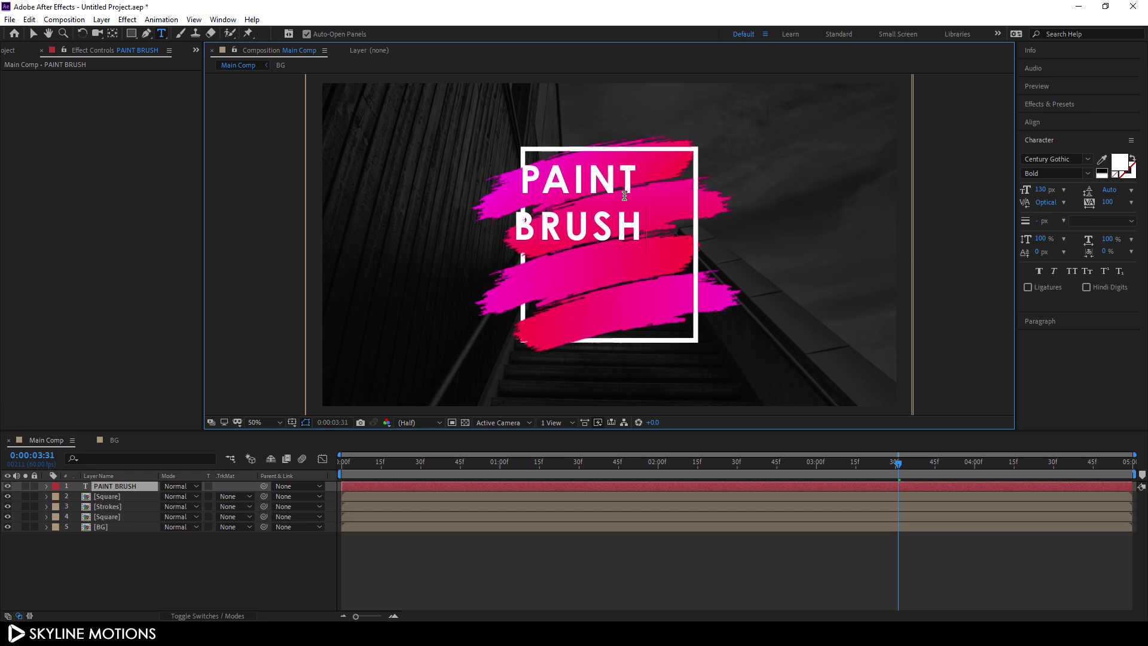
key("Return")
type("TITLE")
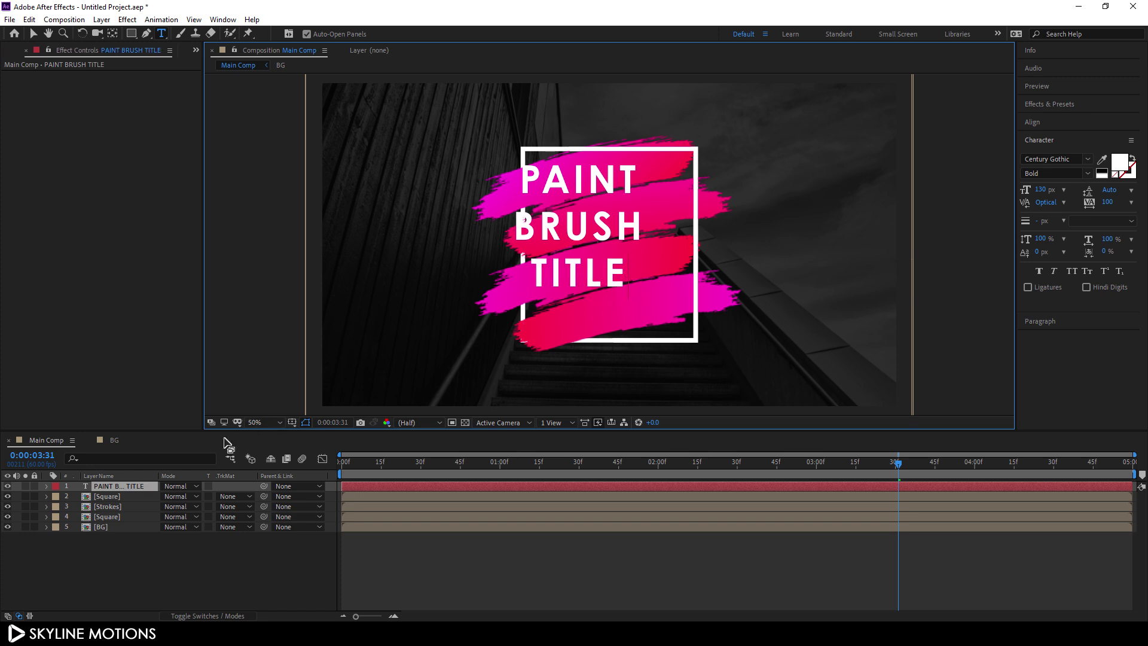
Center the PAINT BRUSH TITLE text layer horizontally and vertically in the composition.
left_click(1046, 124)
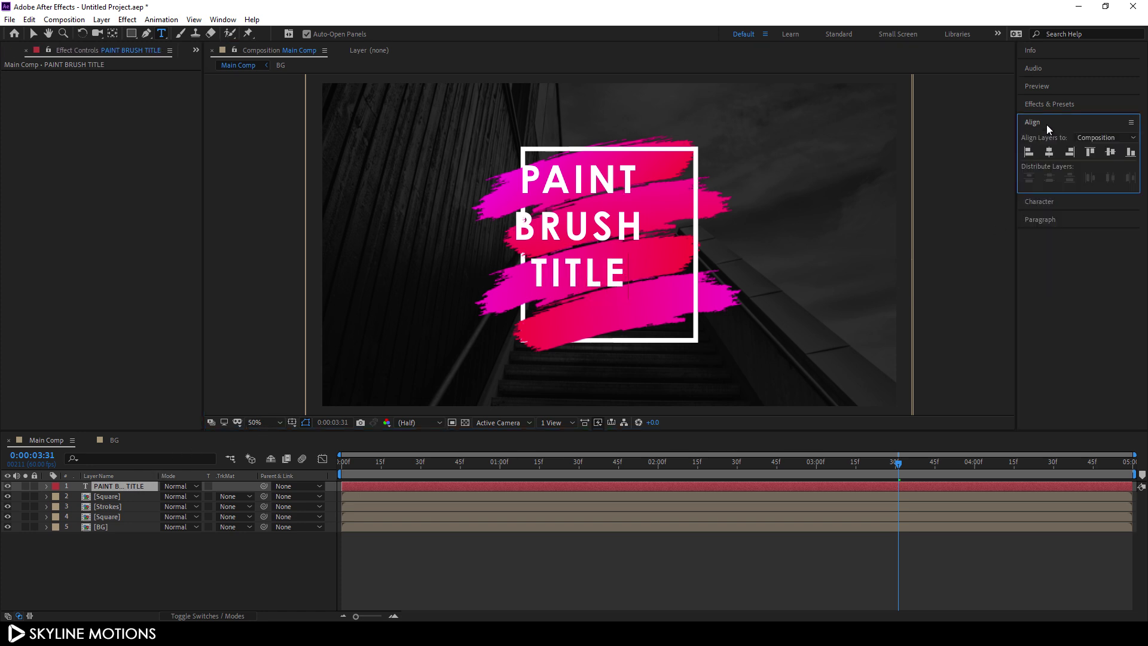
left_click(1048, 153)
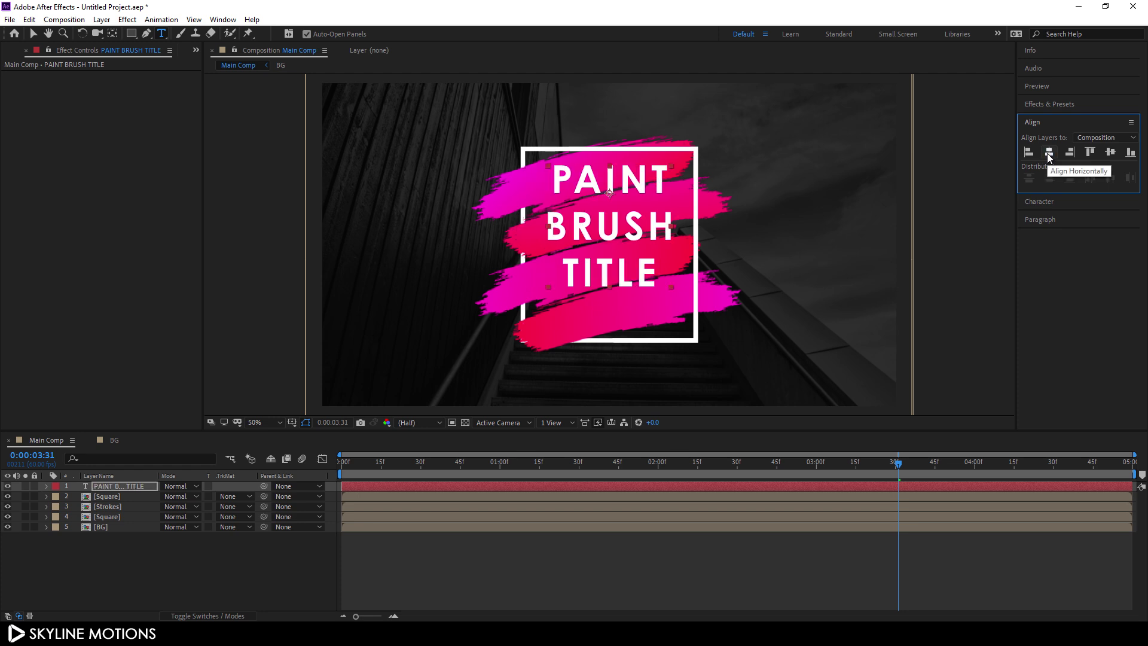
left_click(1112, 154)
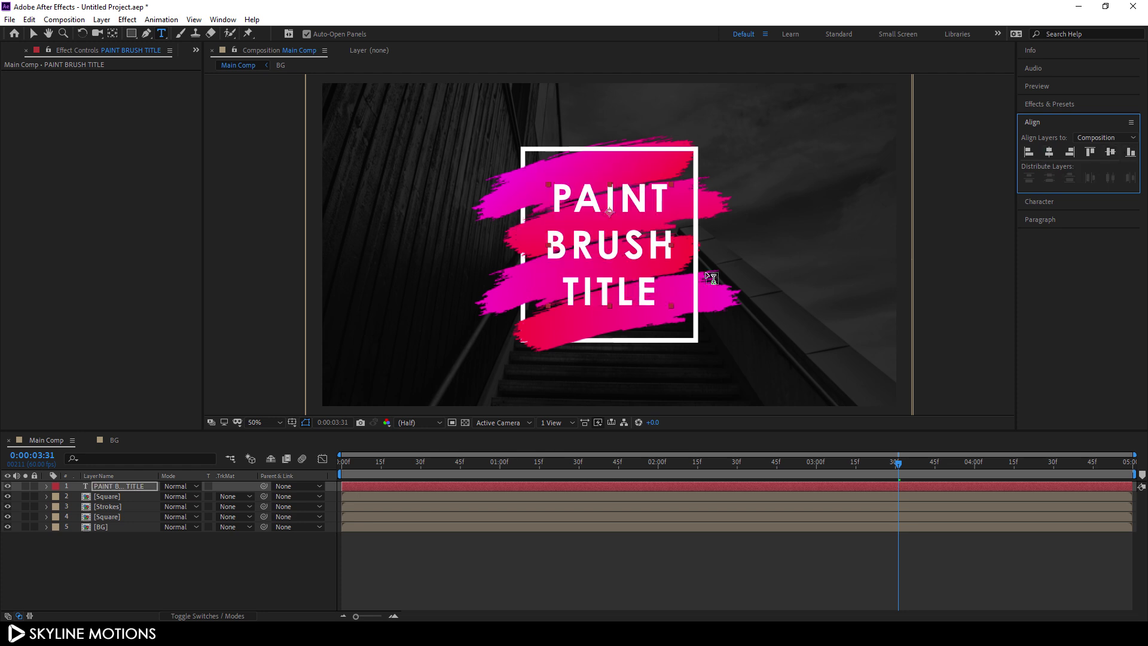
Find the Drop Shadow effect and apply it to the PAINT BRUSH TITLE text layer.
left_click(132, 487)
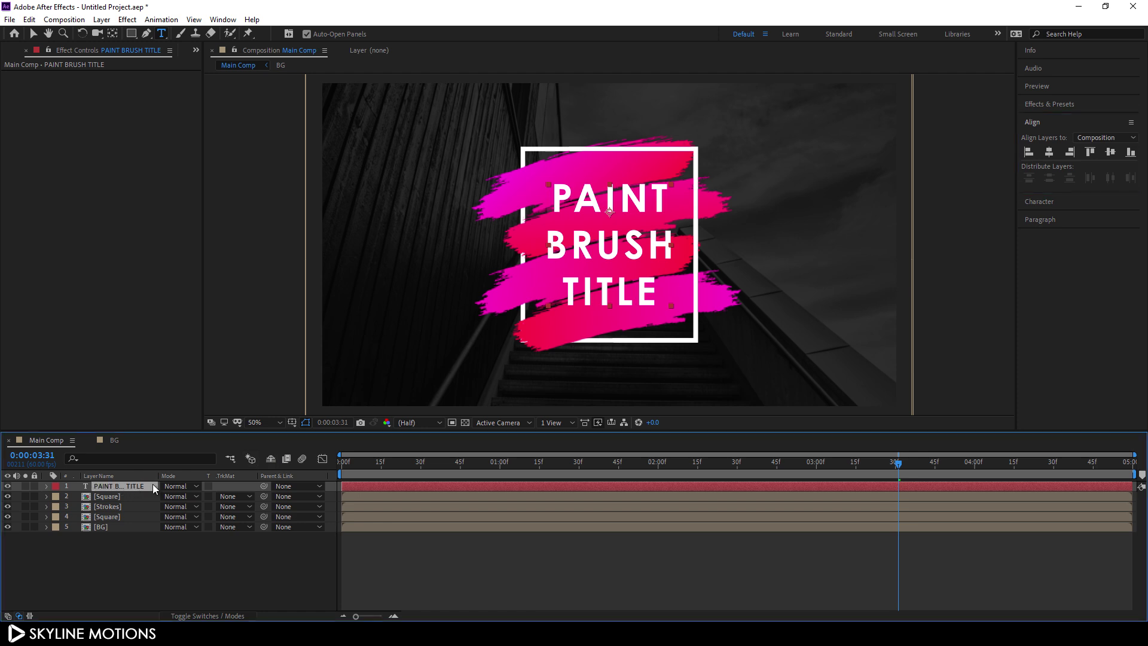
left_click(1056, 105)
left_click(1132, 120)
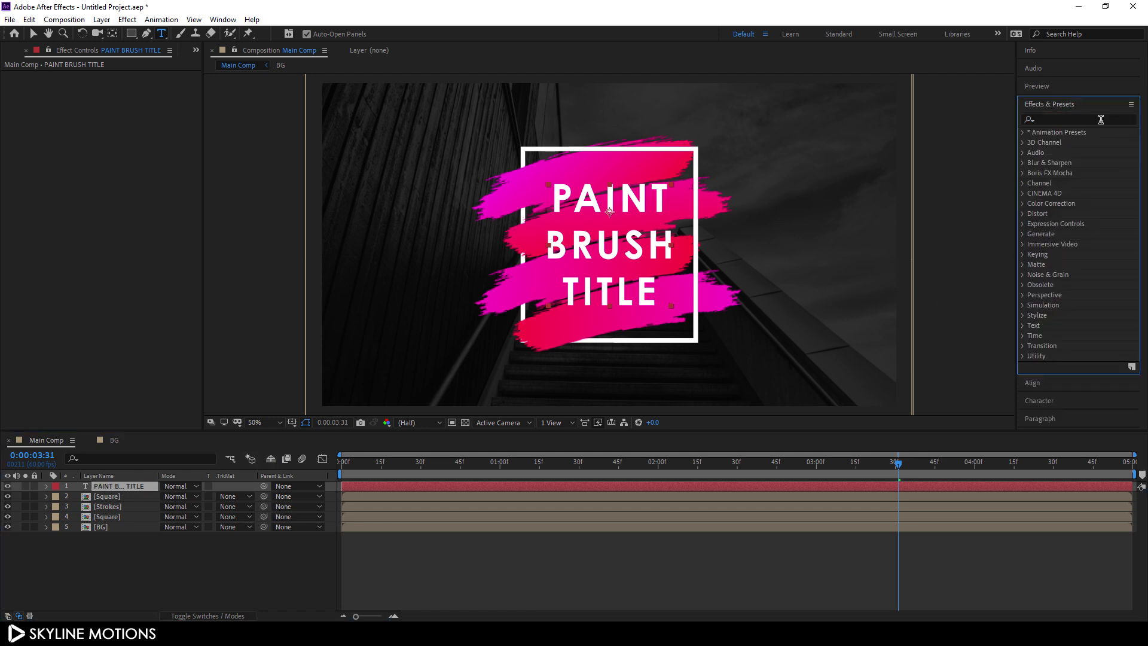
left_click(1101, 120)
type("drop")
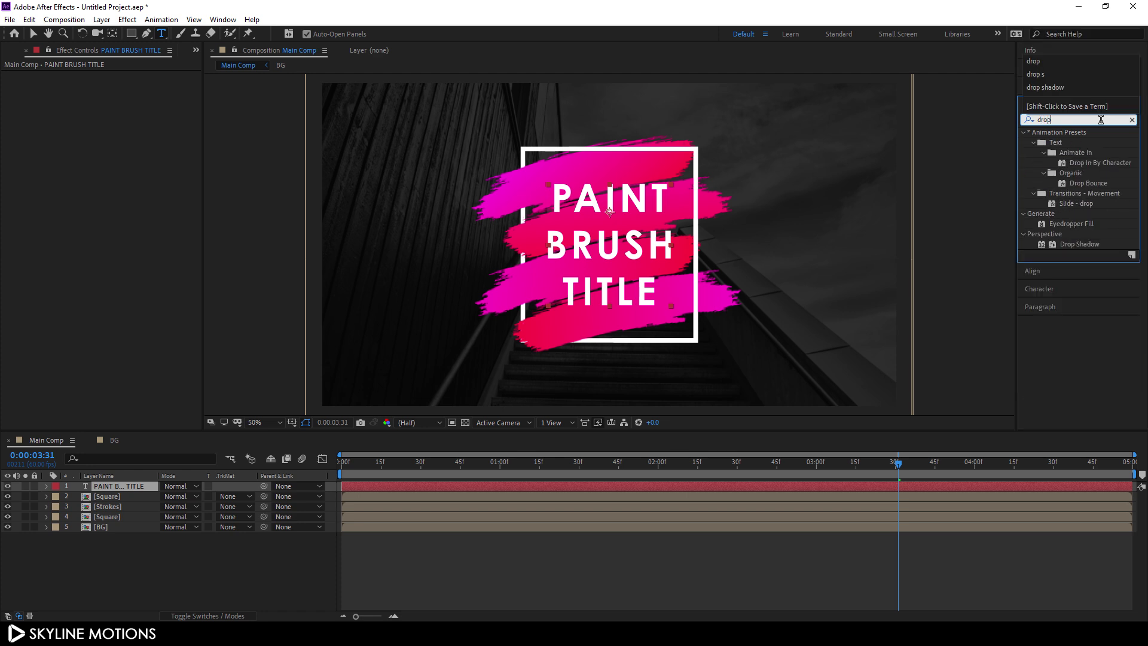
left_click(1091, 245)
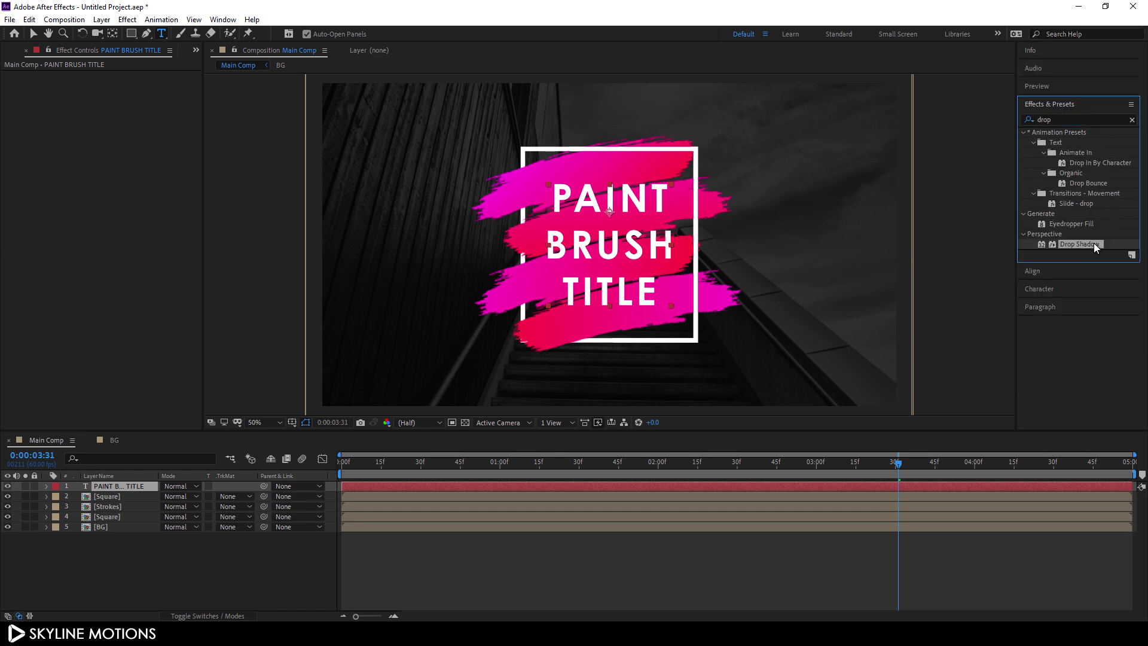
mouse_move(1096, 248)
left_mouse_down()
mouse_move(523, 430)
mouse_move(114, 486)
left_mouse_up()
key("v")
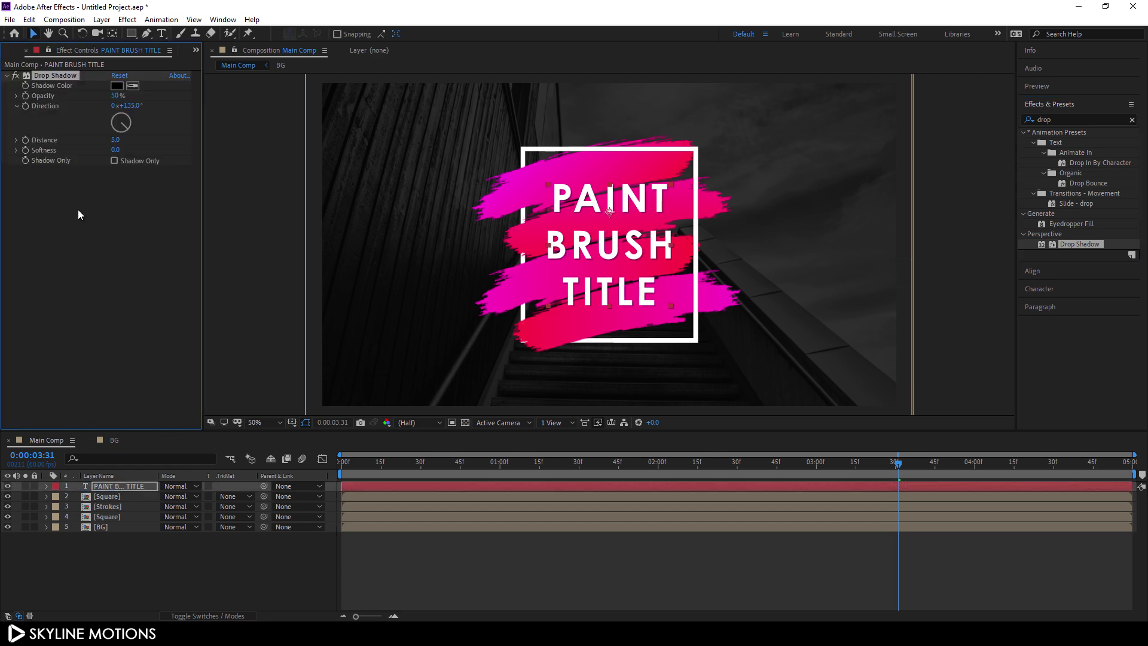
Set the title's Drop Shadow distance to 15, softness to 25 and opacity to 25%, and preview it.
left_click(115, 141)
key("Return")
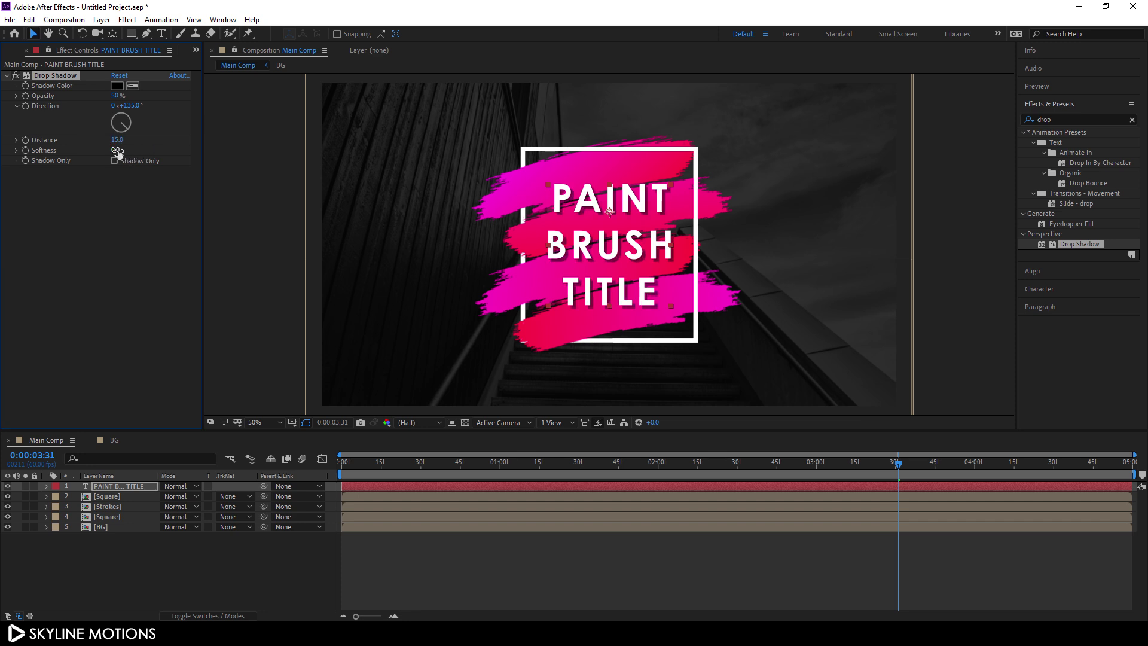
left_click(116, 150)
left_click(114, 96)
type("25")
key("Return")
key("space")
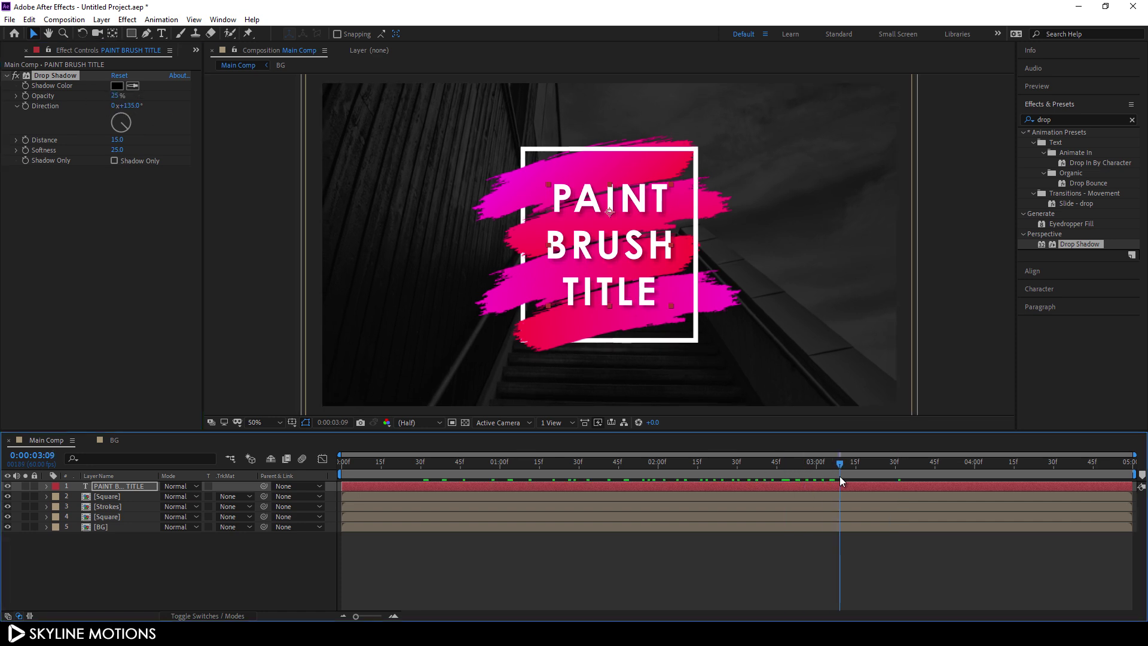
Add an Opacity text animator to the title layer and set its opacity to 0%.
left_click(141, 486)
left_click(48, 486)
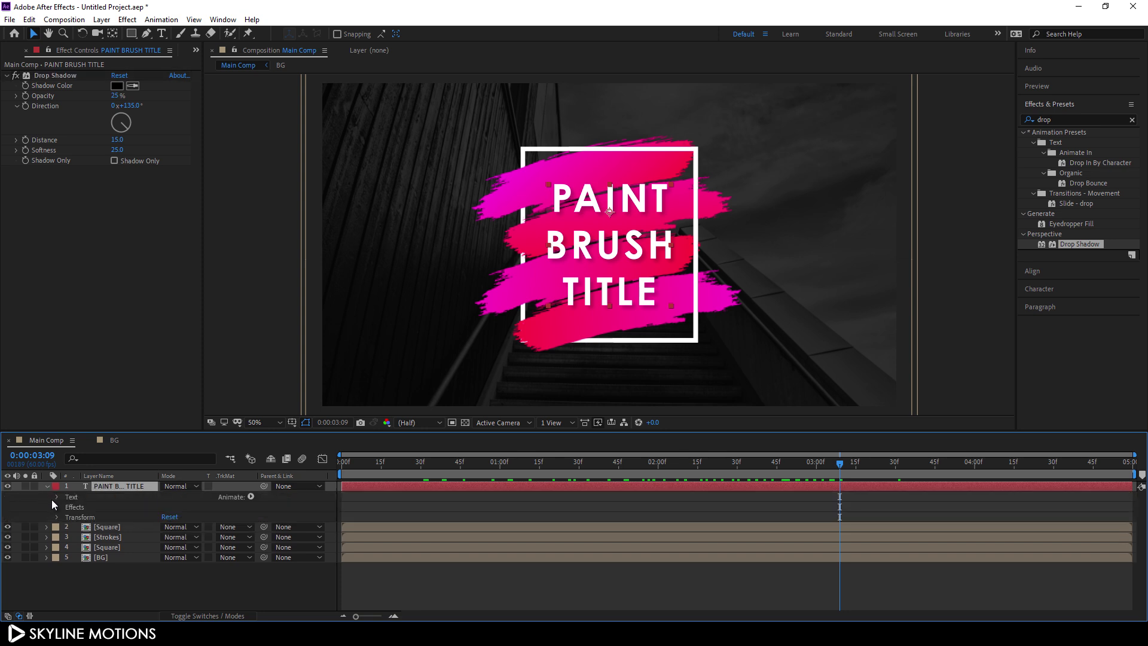
left_click(56, 498)
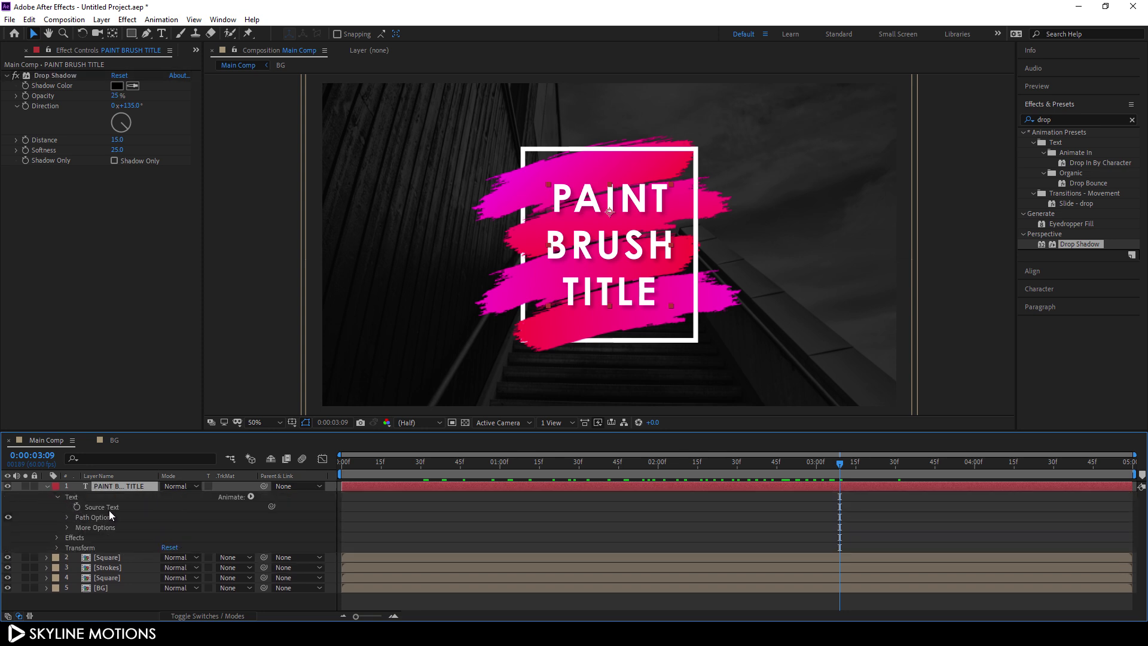
left_click(251, 497)
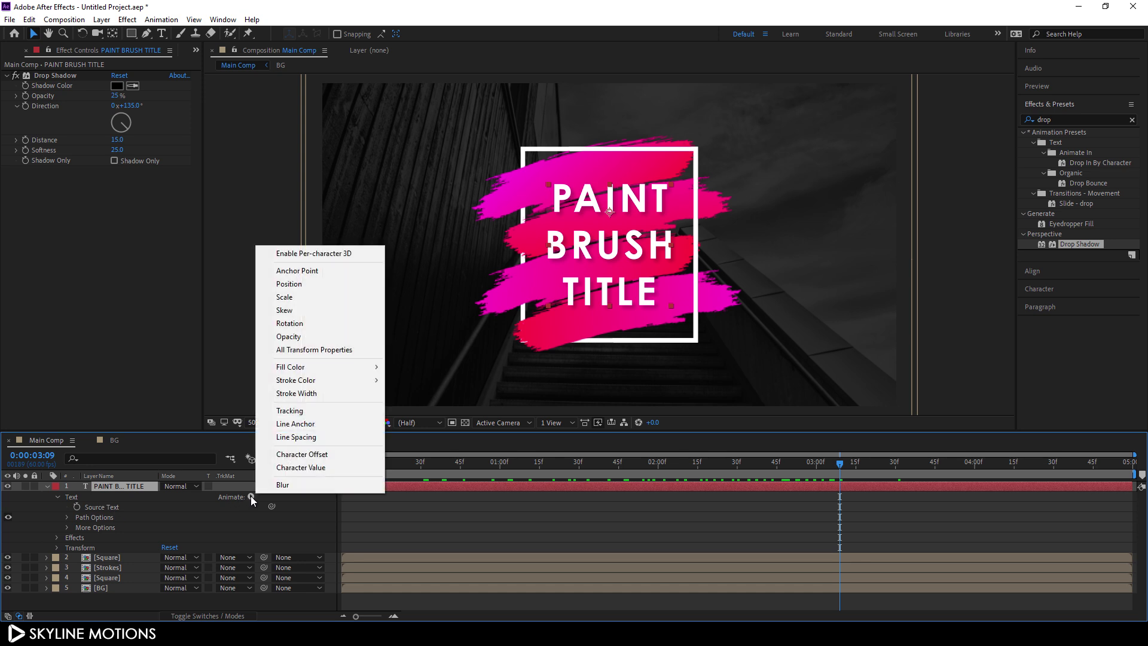
left_click(301, 338)
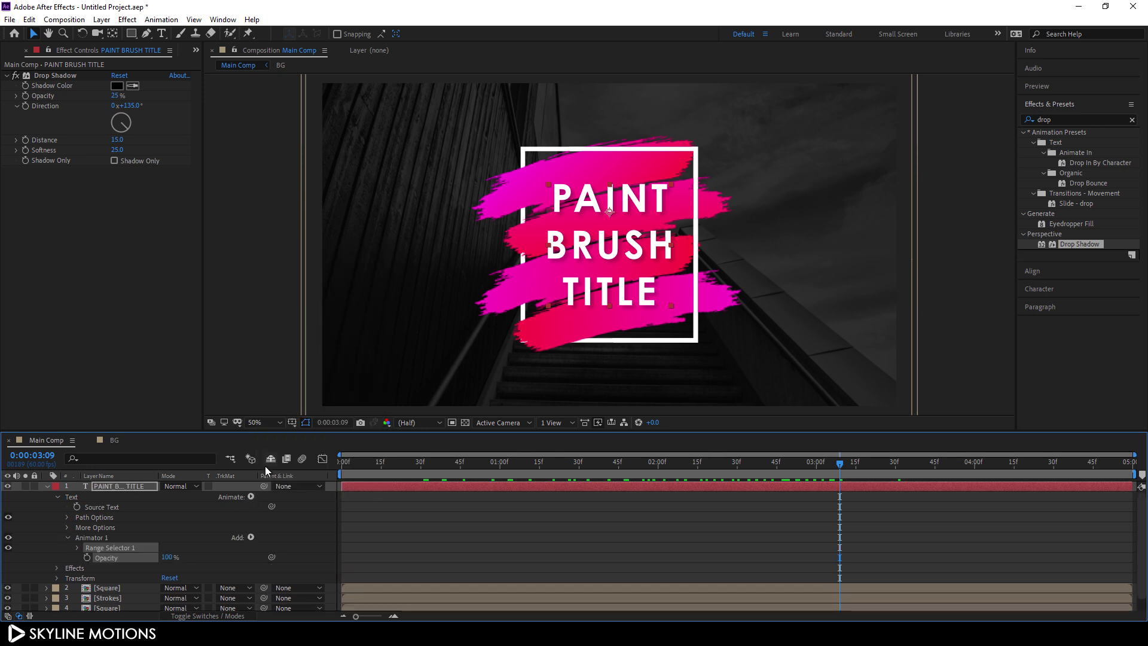
left_click(165, 558)
type("0")
key("Return")
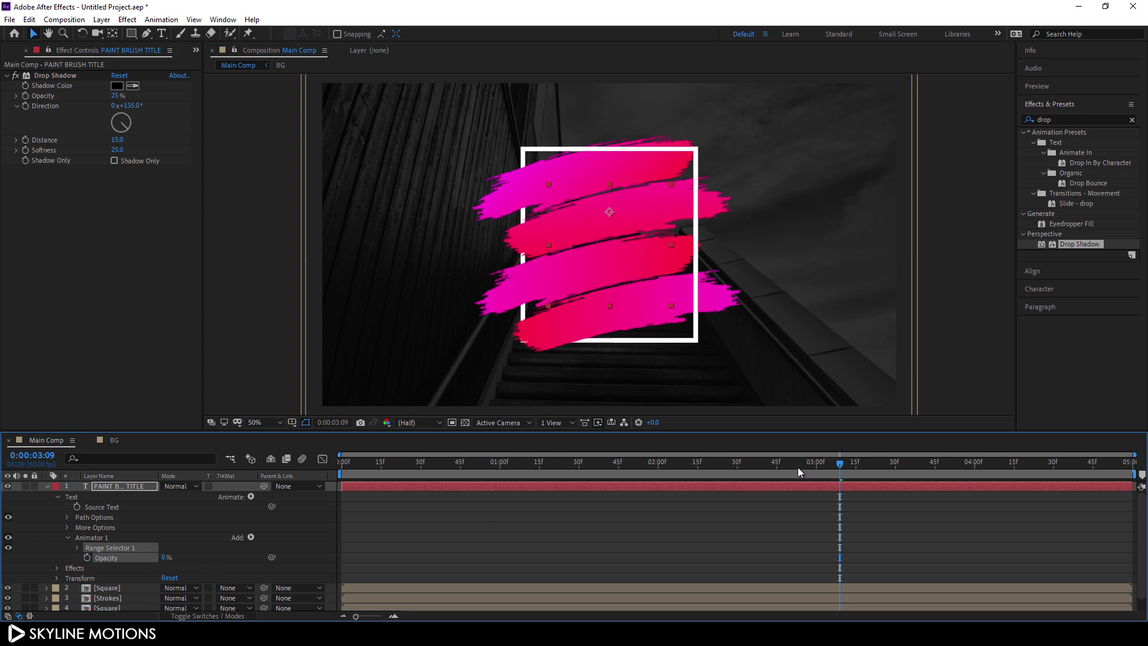
Keyframe the title's Range Selector Start at 100% at 0:00:03:00.
left_click_drag(780, 464, 816, 475)
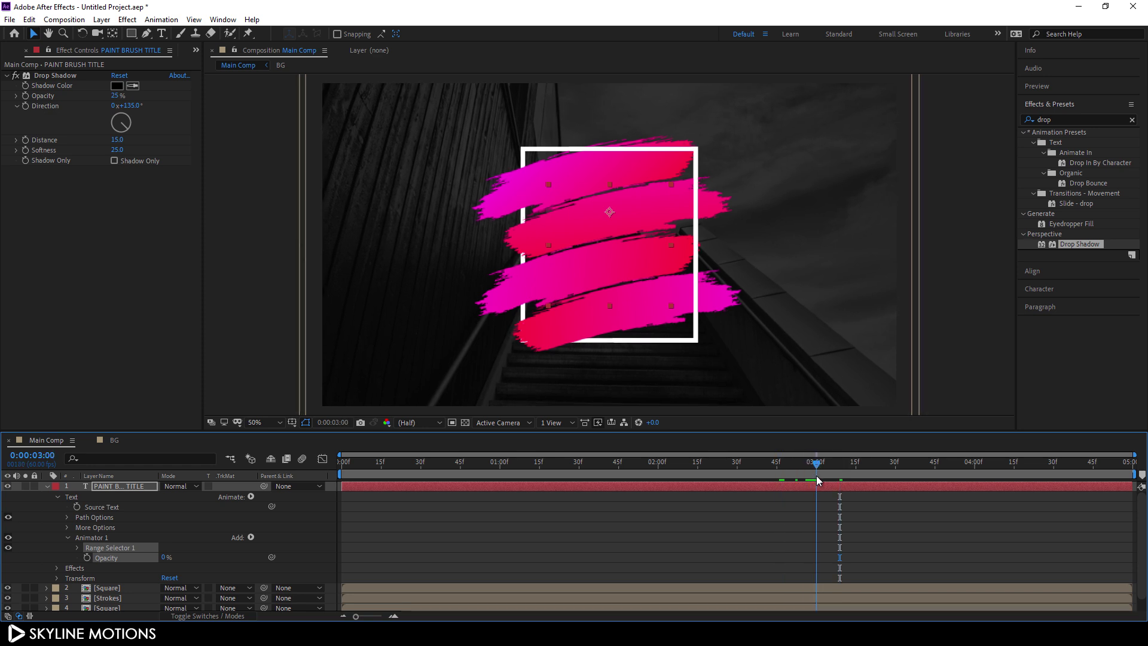
left_click(77, 548)
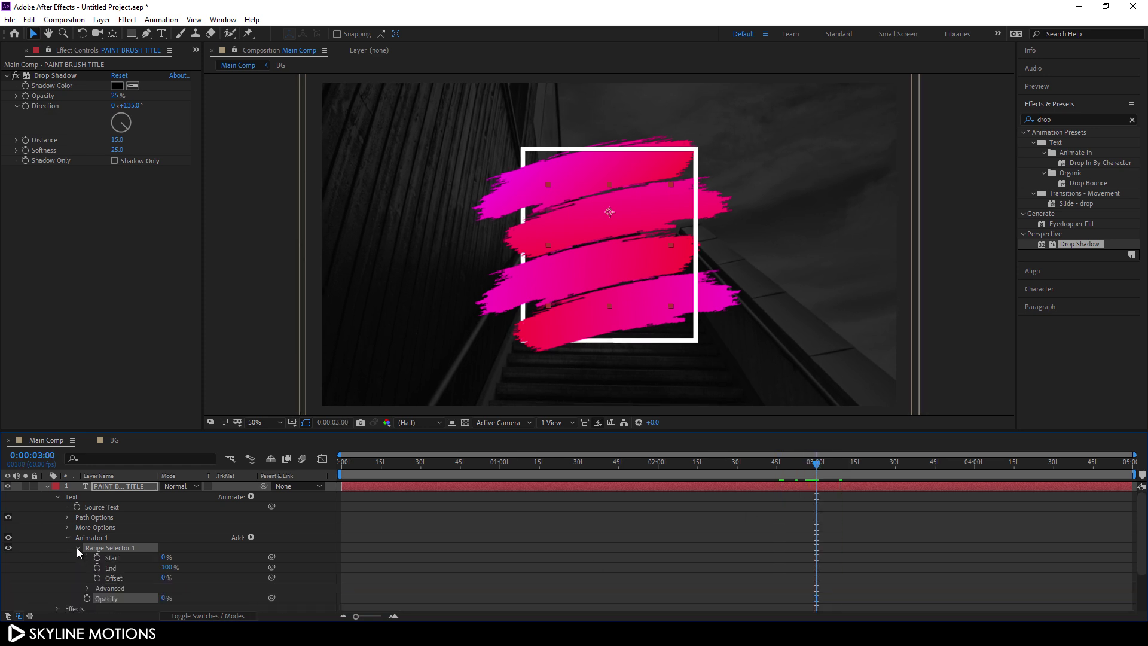
scroll(159, 515, "down", 3)
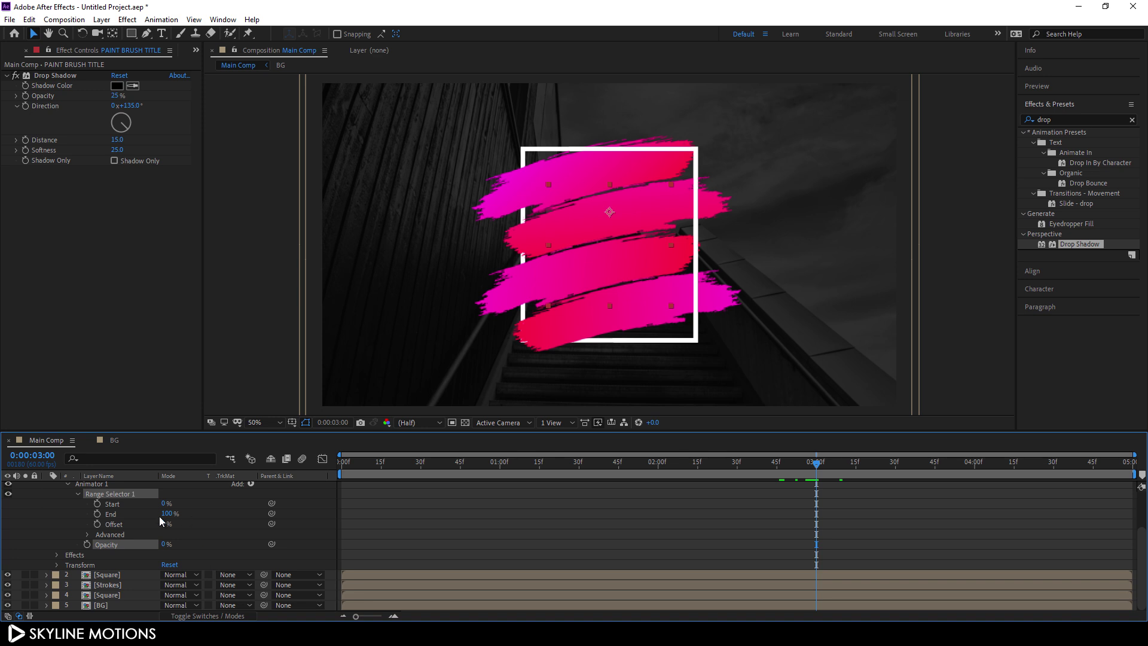
left_click(98, 504)
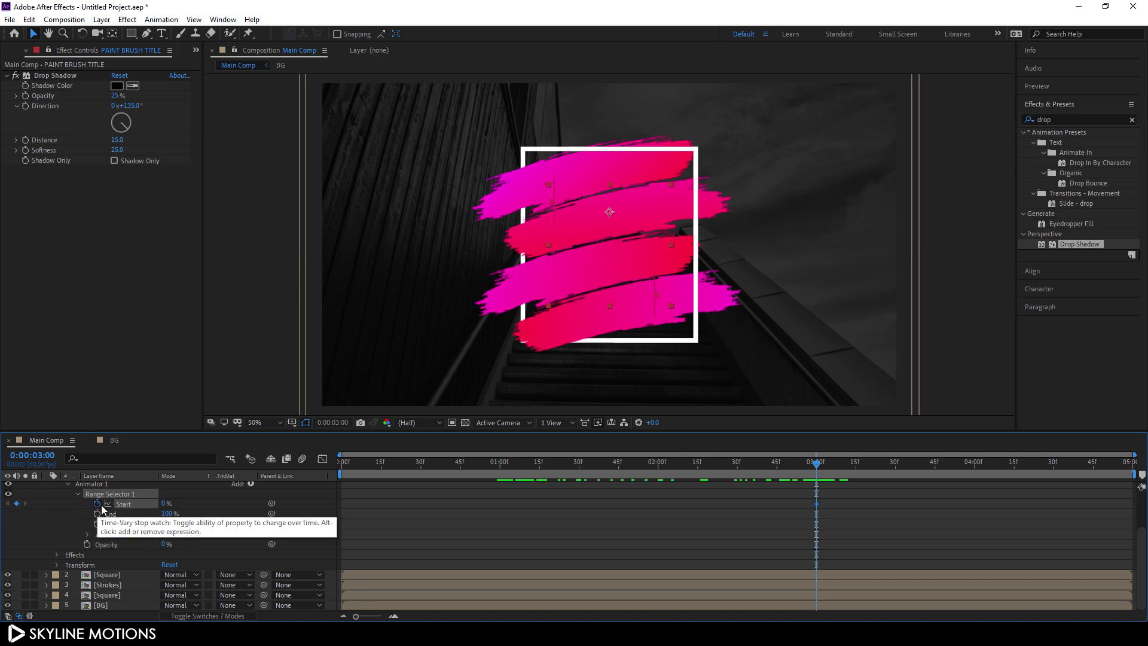
left_click(164, 504)
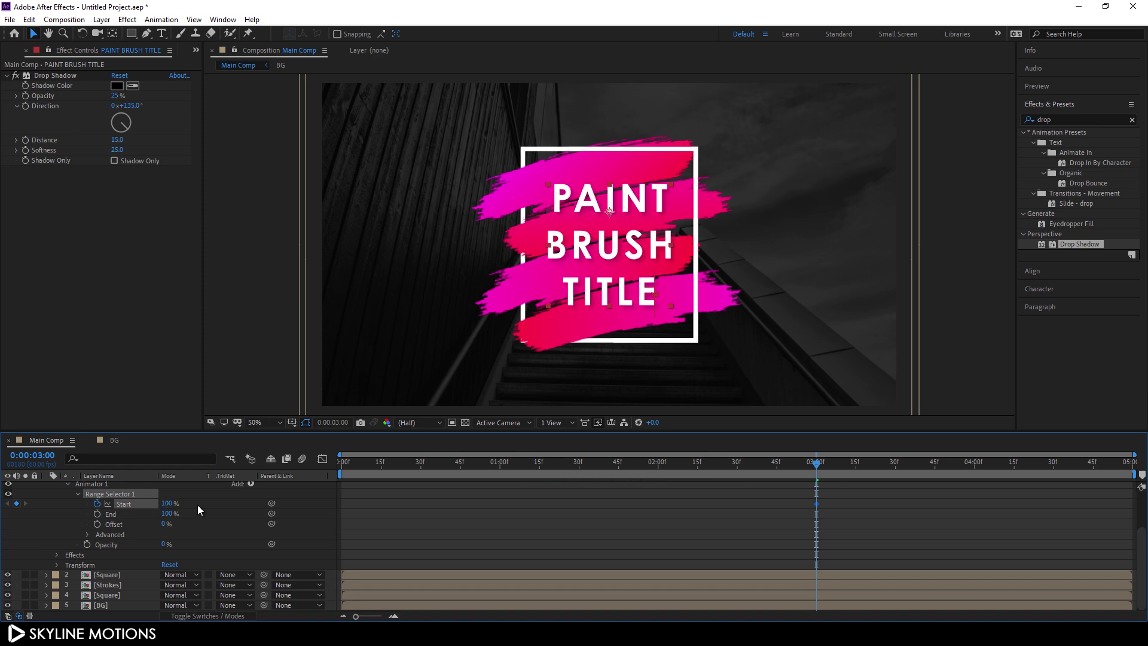
Keyframe the title's Range Selector Start at 0% at 0:00:01:00 and scrub through the text reveal.
left_click_drag(627, 467, 500, 485)
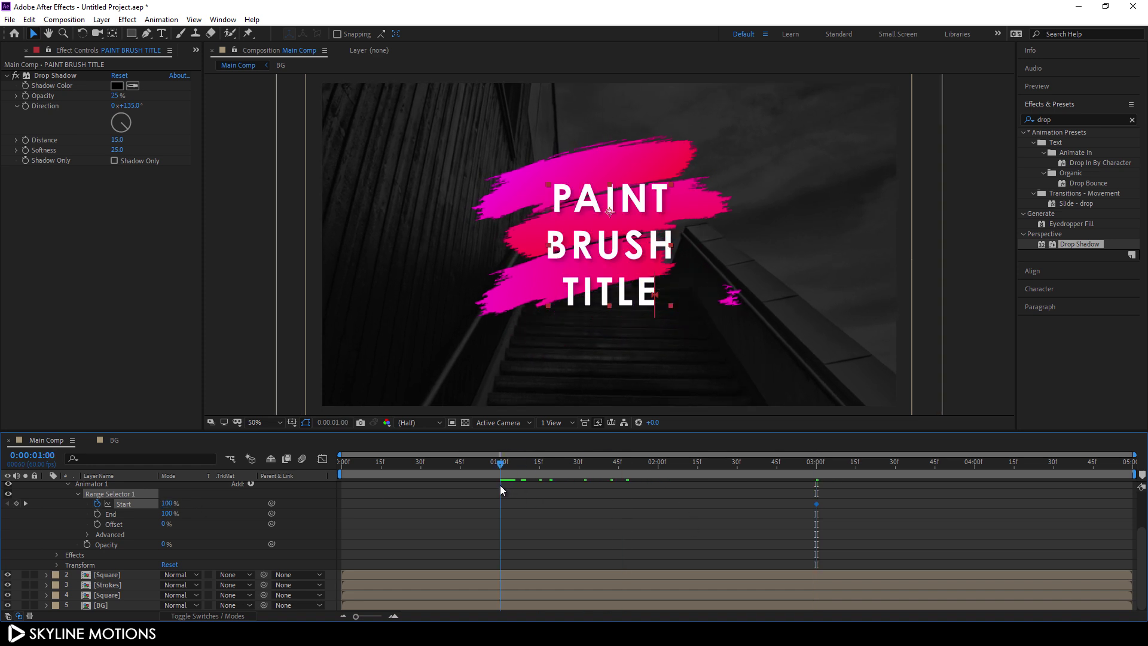
left_click(169, 504)
type("0")
key("Return")
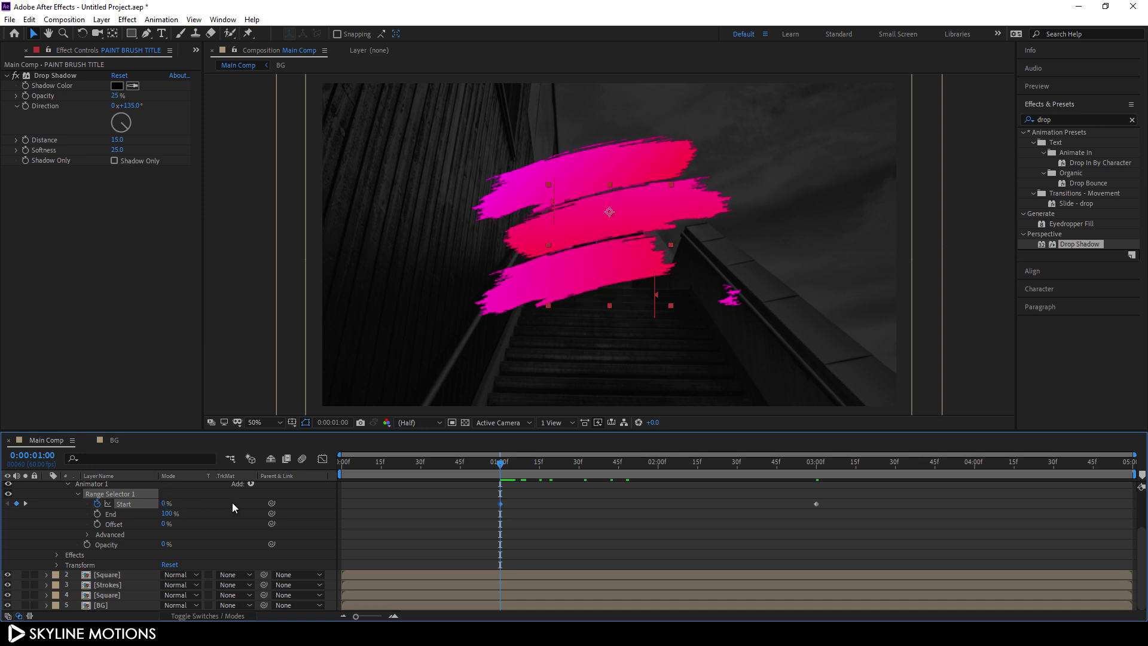
left_click(502, 466)
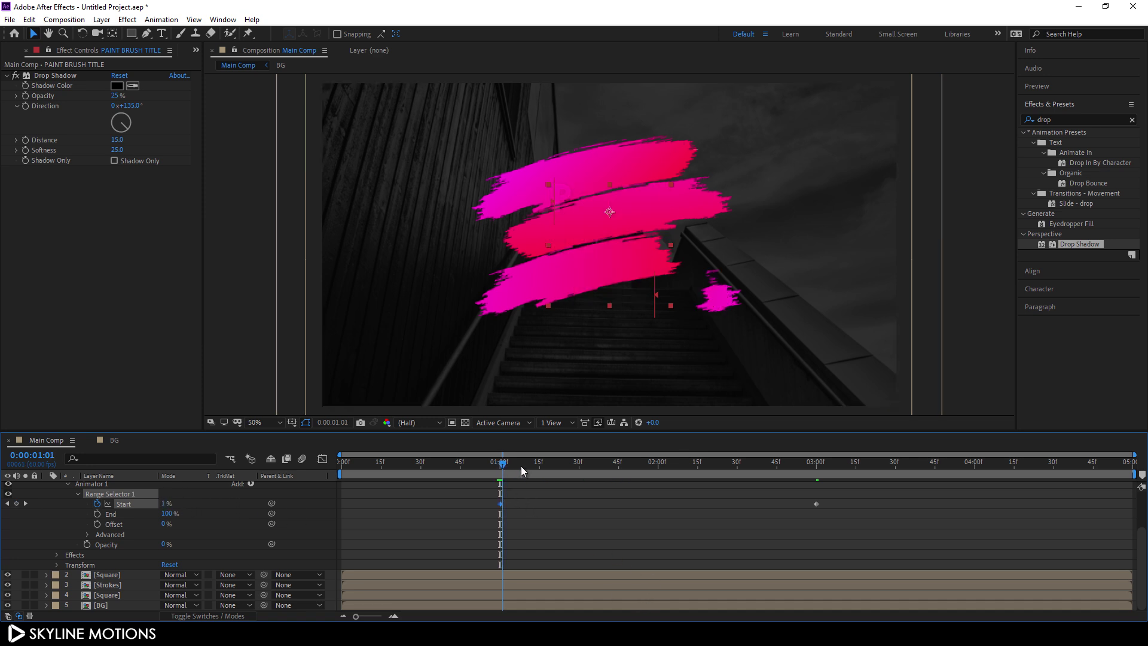
mouse_move(521, 465)
left_mouse_down()
mouse_move(582, 469)
mouse_move(472, 466)
mouse_move(844, 472)
left_mouse_up()
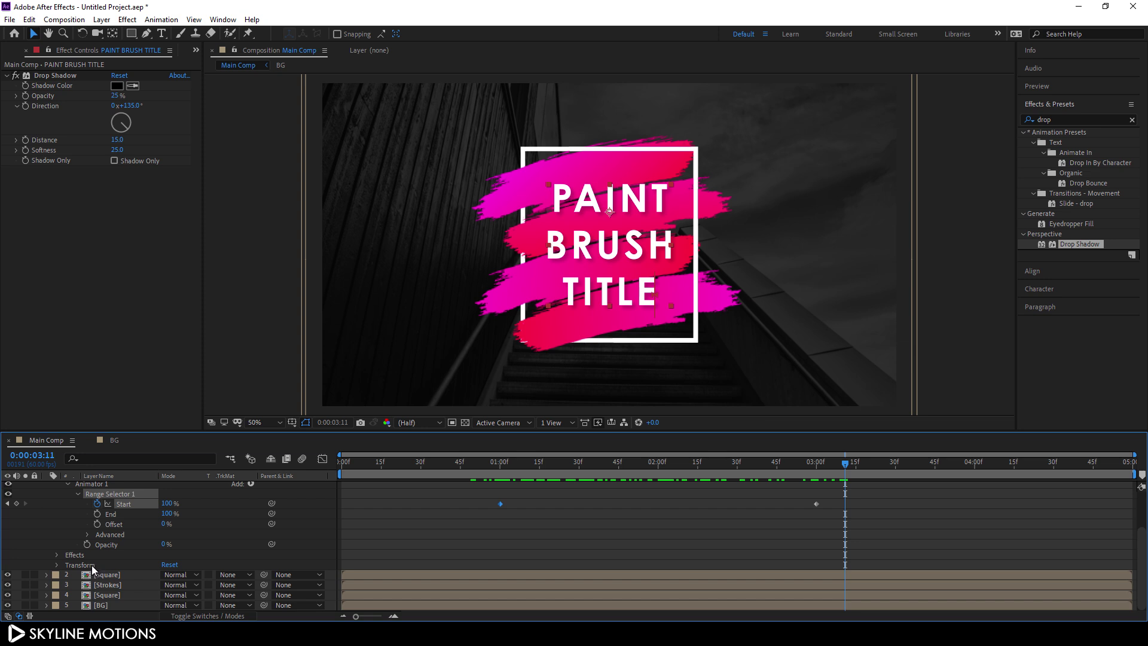
Turn on Randomize Order for the title's Range Selector, preview from the first frame, and collapse the layer's properties.
left_click(88, 534)
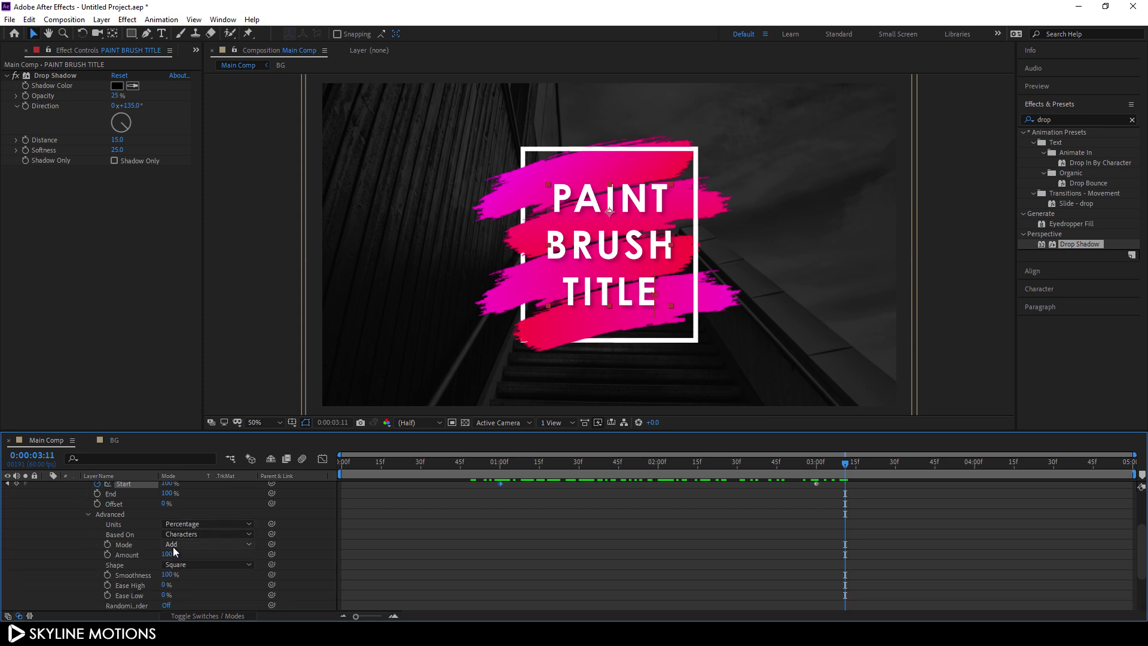
scroll(173, 546, "down", 3)
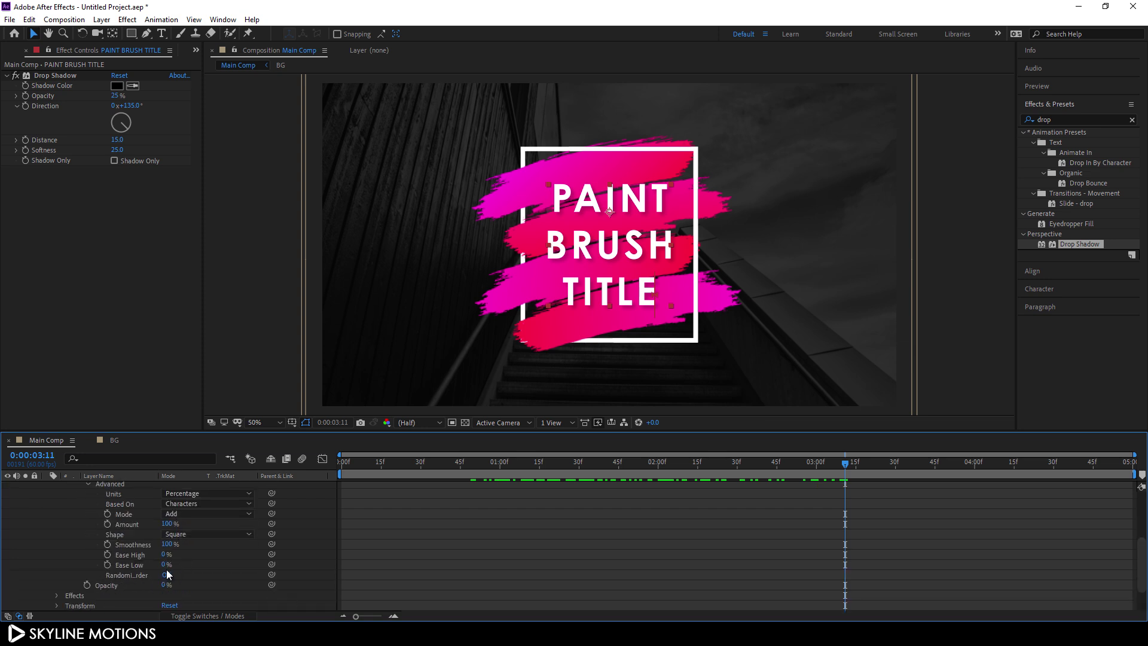
left_click(165, 575)
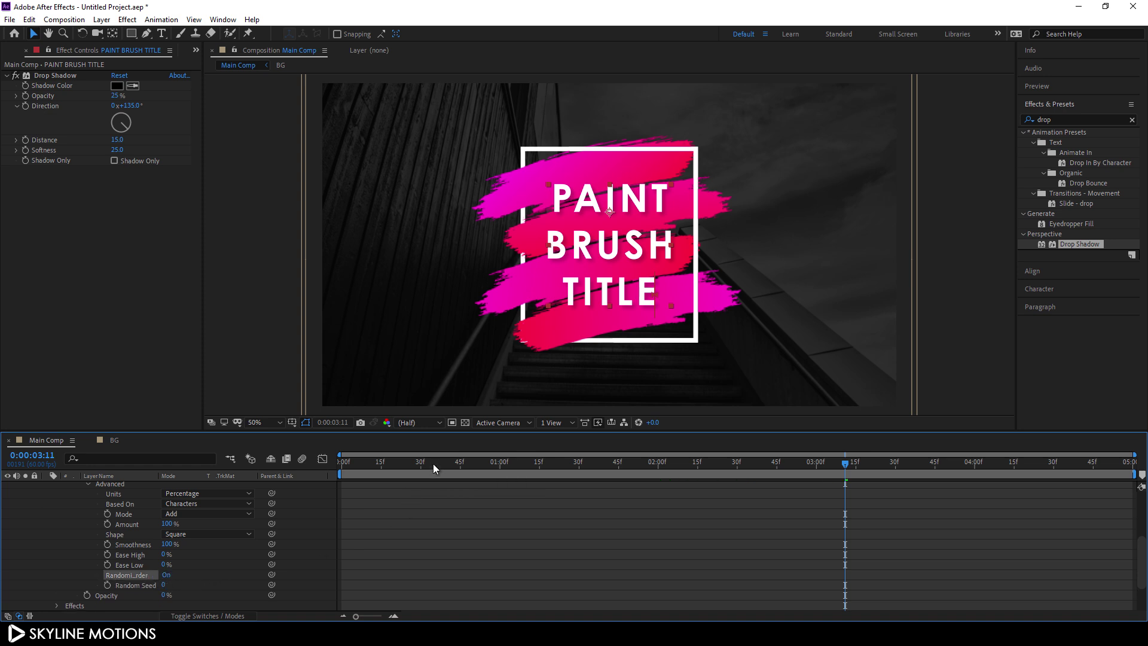
key("Home")
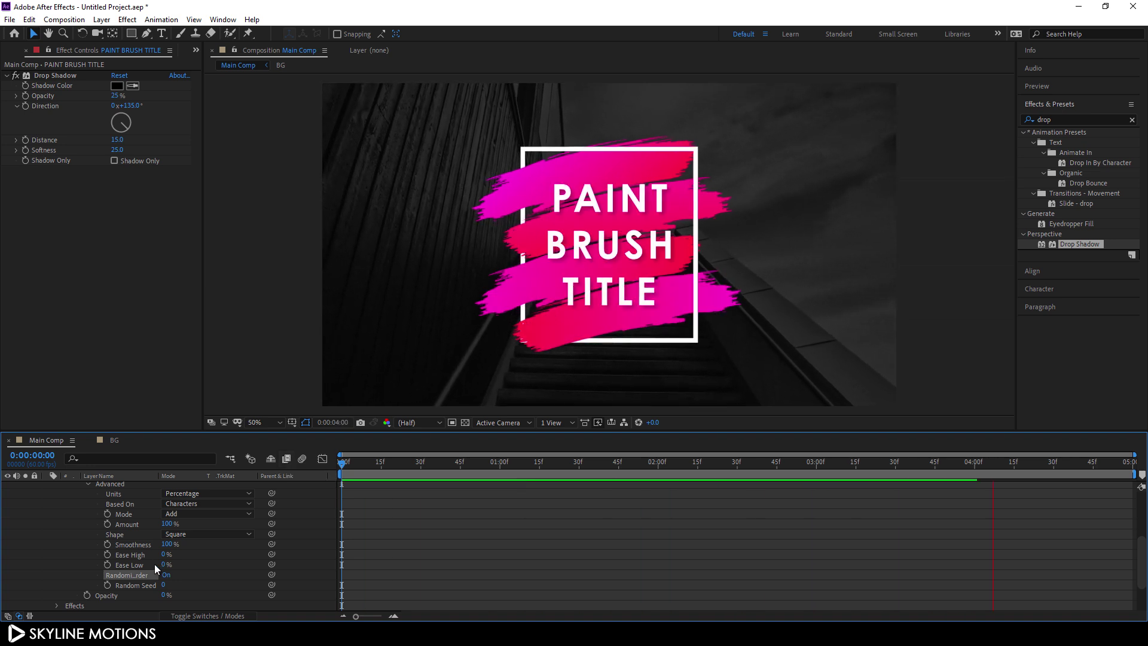
key("space")
scroll(82, 531, "up", 5)
scroll(74, 525, "up", 2)
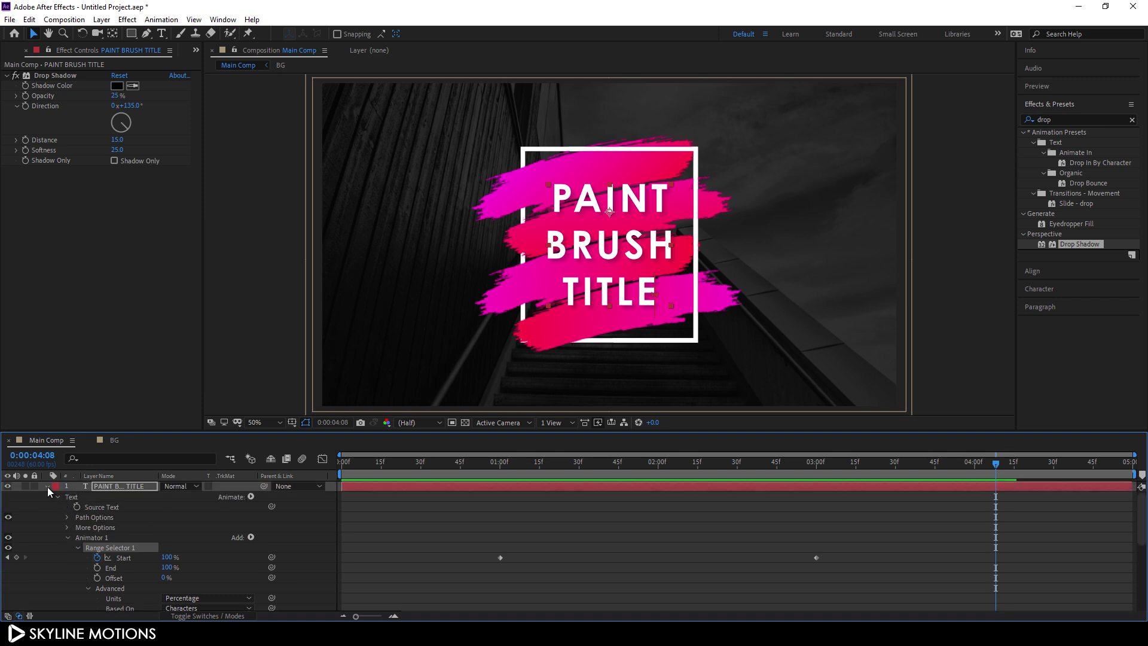
left_click(47, 486)
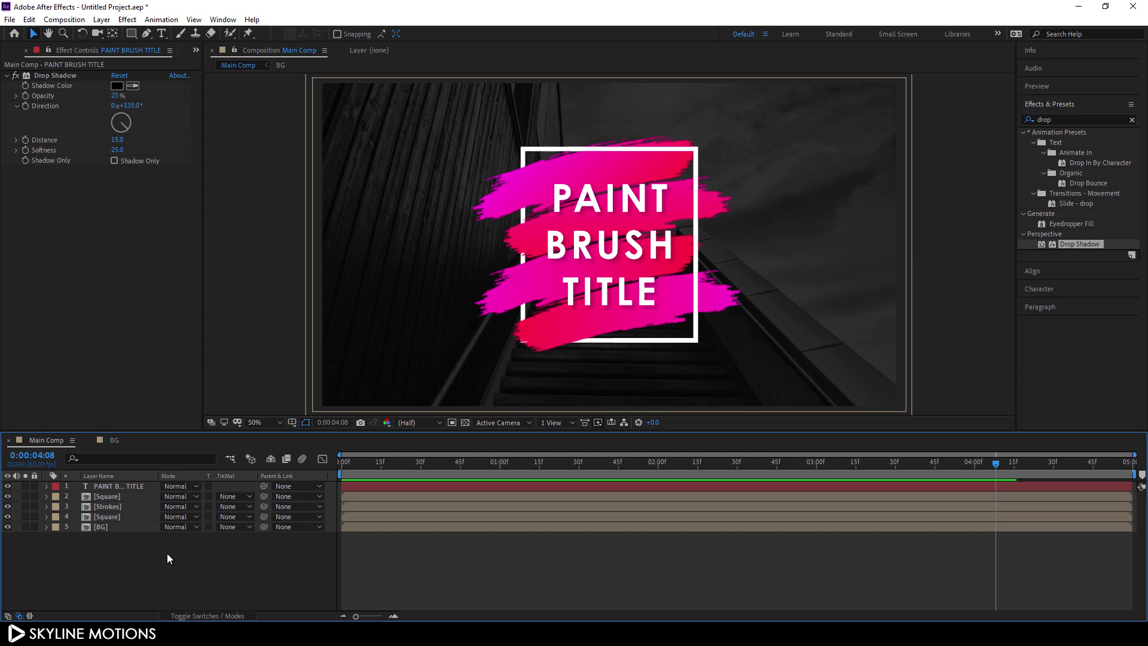
Add a null object to Main Comp and rename it Transform.
left_click(106, 22)
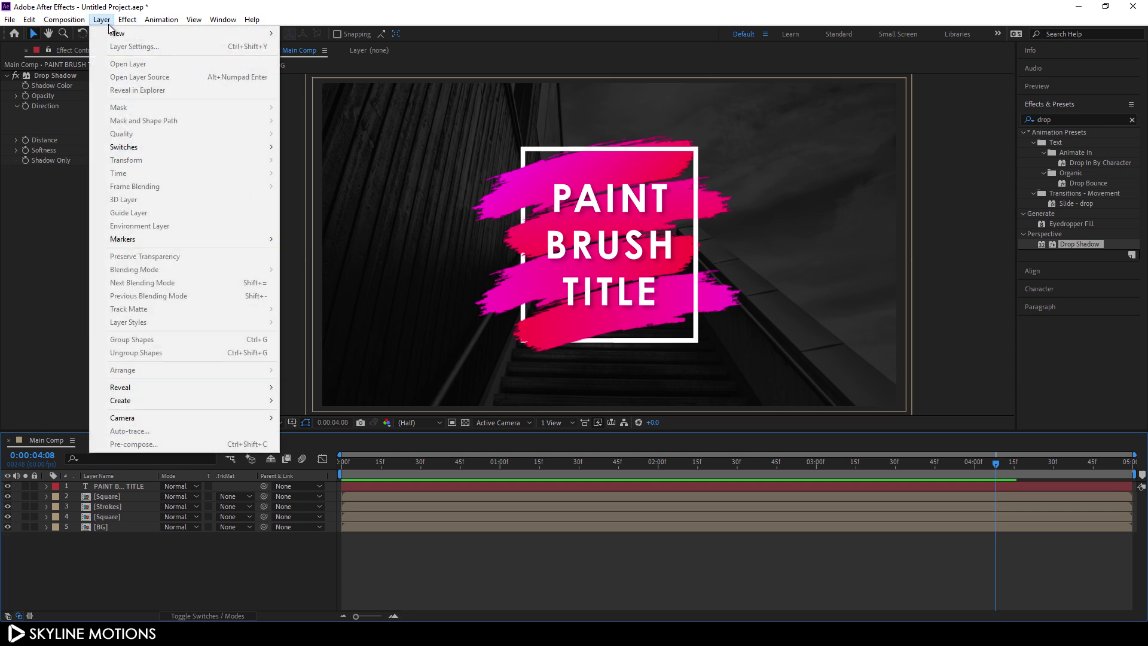
mouse_move(115, 35)
left_click(323, 86)
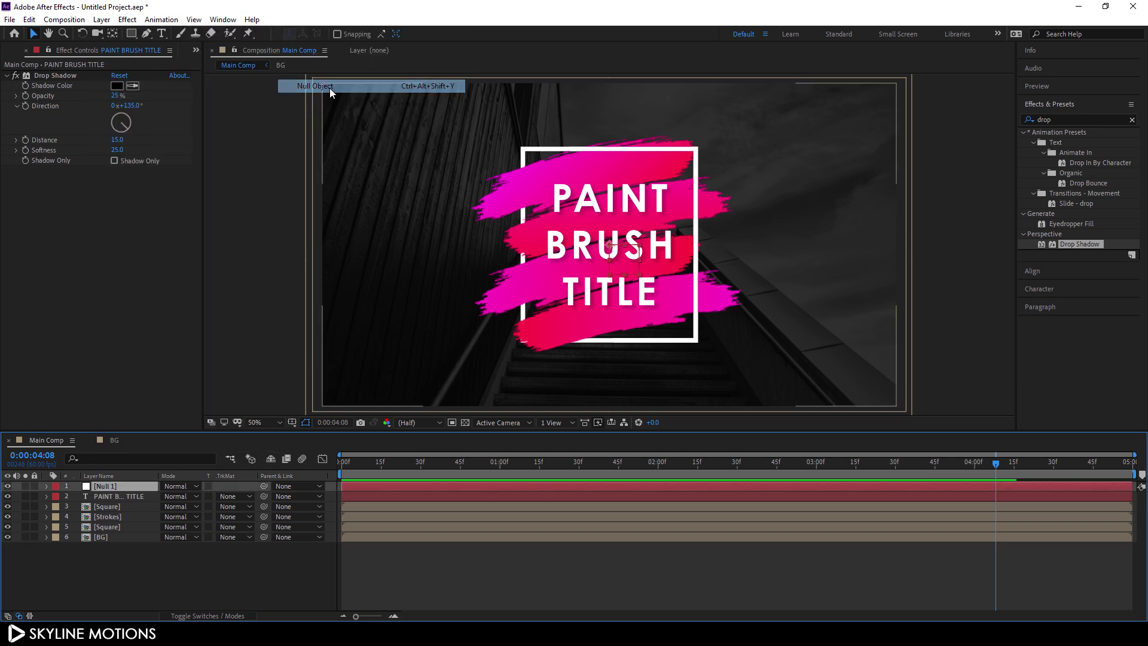
right_click(130, 486)
left_click(173, 473)
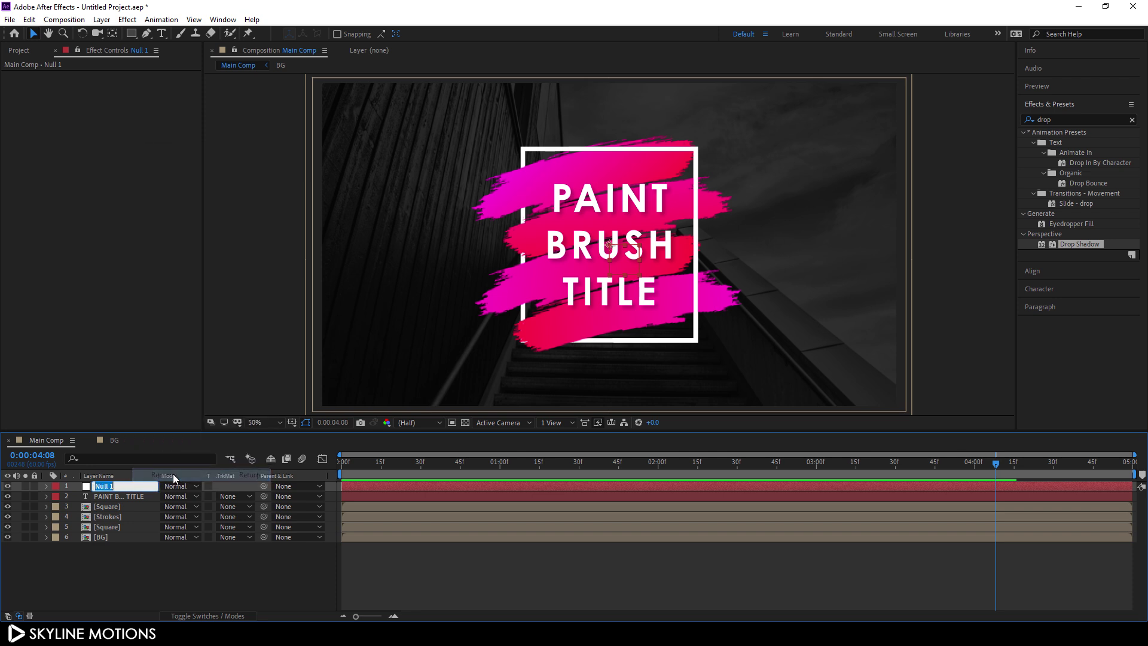
type("Trans")
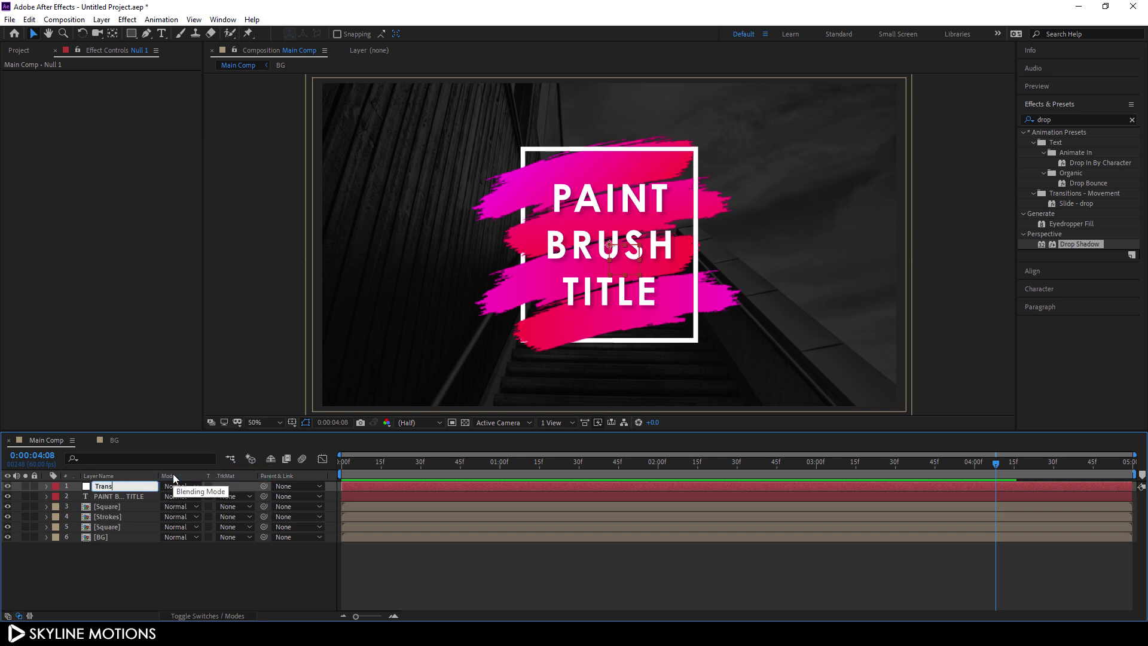
type("form")
key("Return")
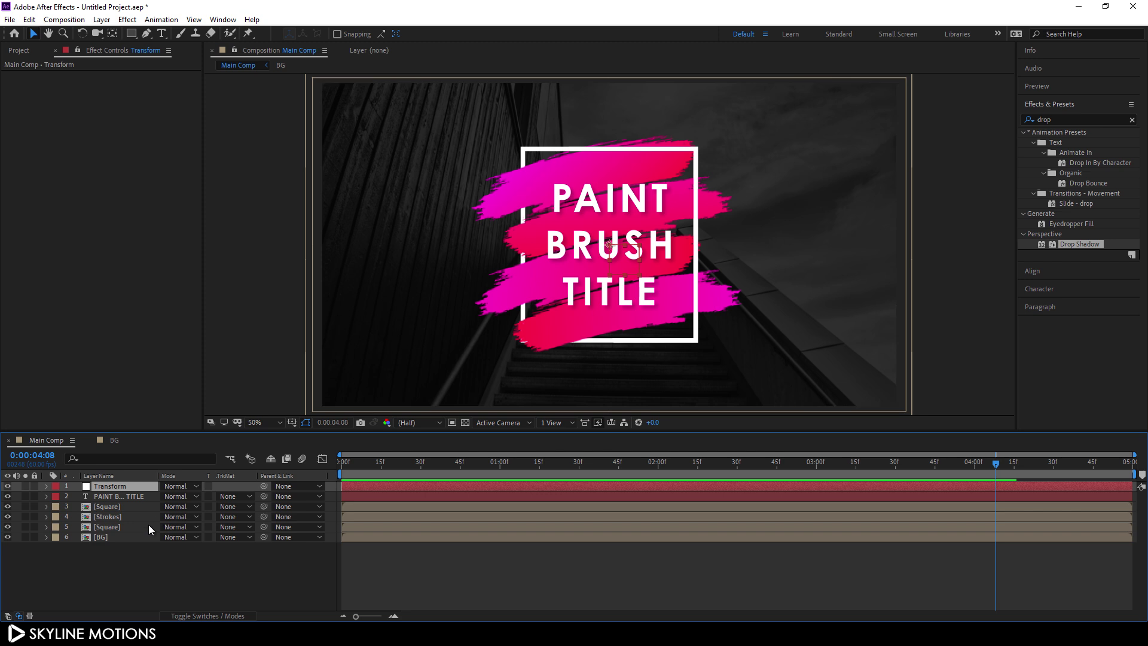
Parent the title, Strokes and both Square layers to the Transform null, leaving BG unparented.
left_click_drag(110, 556, 126, 498)
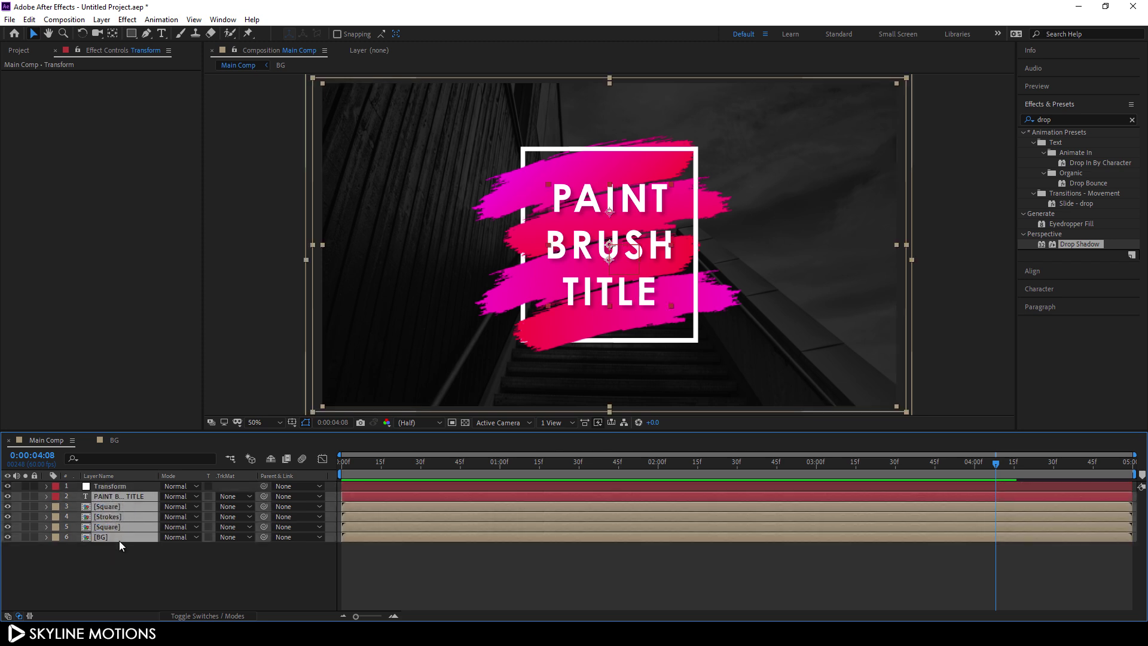
left_click(120, 540, "ctrl")
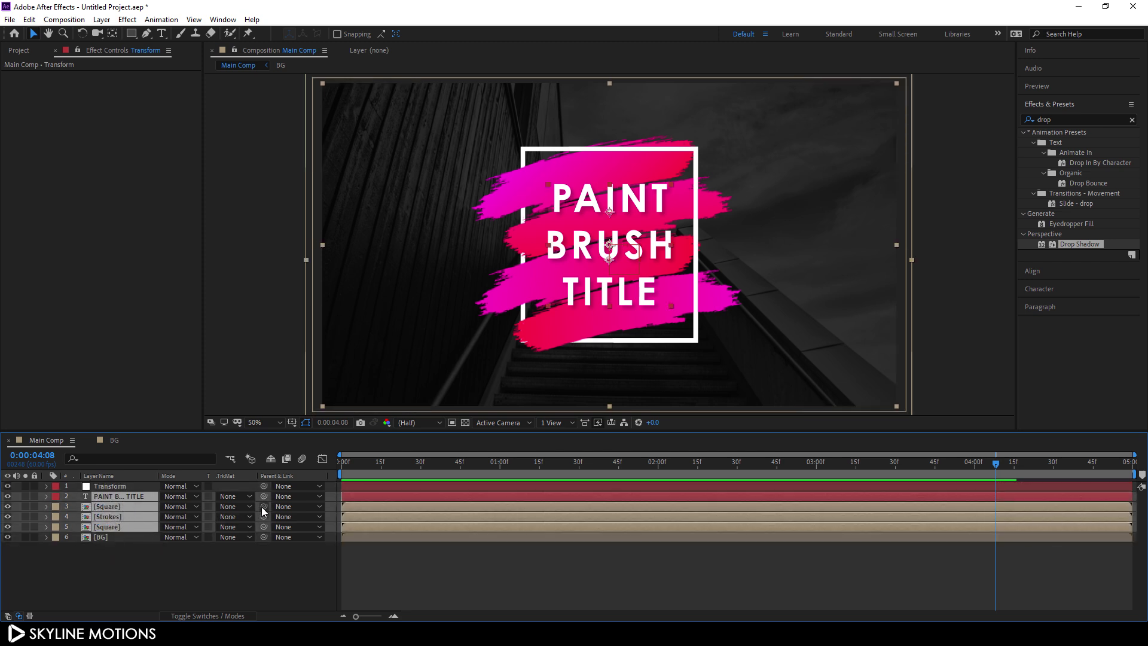
left_click_drag(264, 517, 116, 487)
Keyframe the Transform null's Scale at 100% on the last frame, 0:00:04:59.
left_click(116, 487)
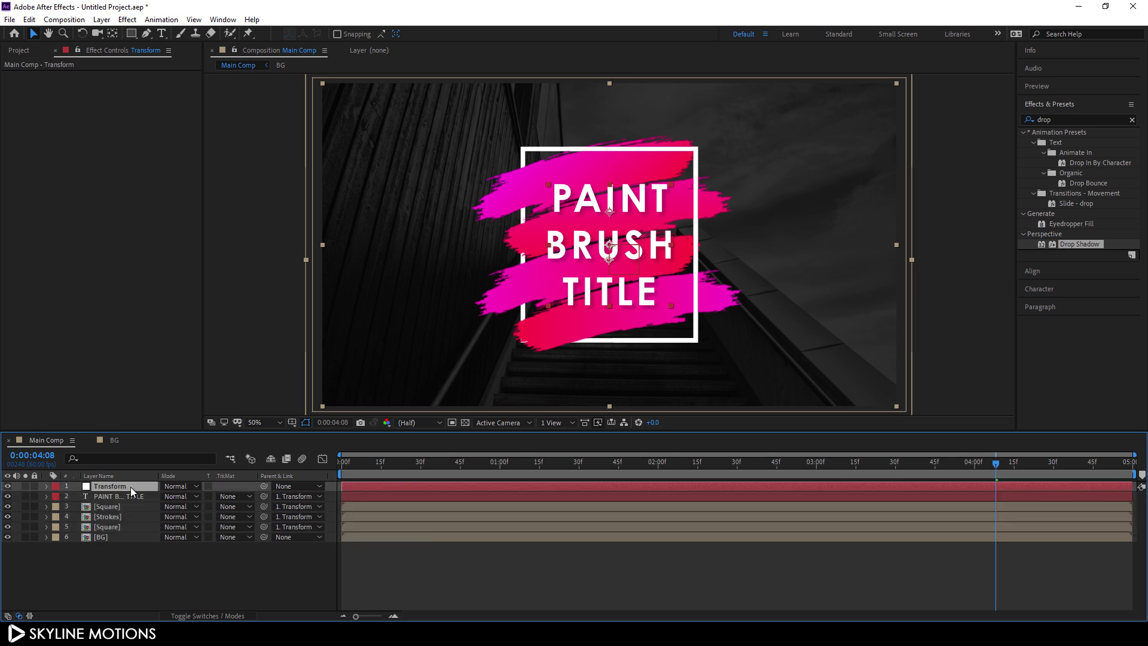
key("space")
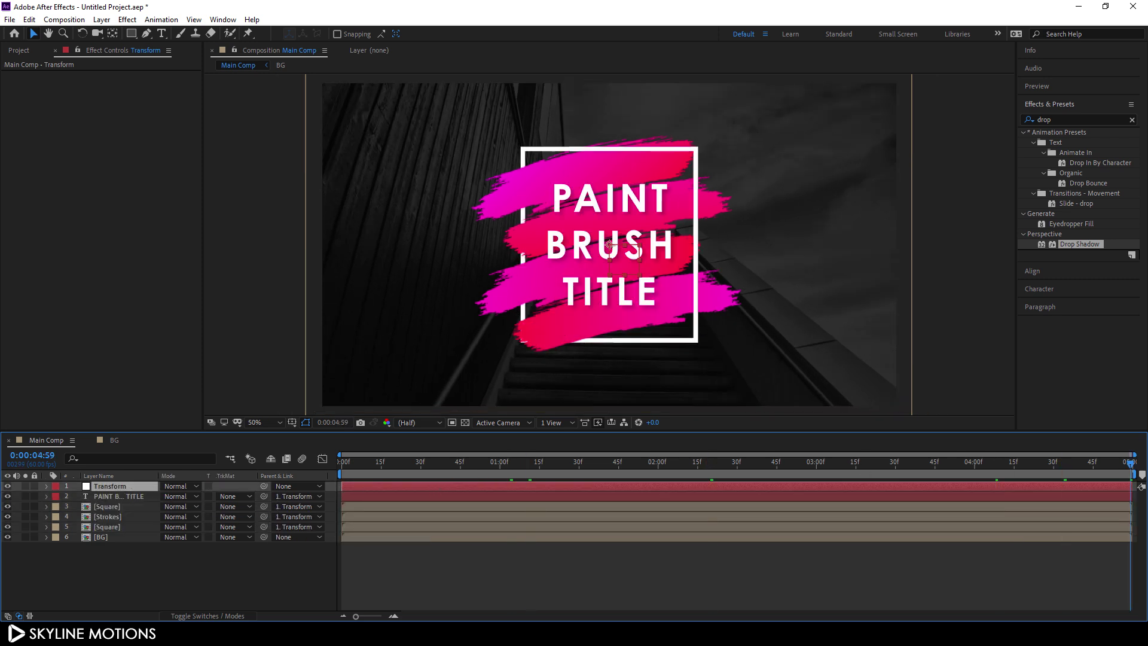
key("s")
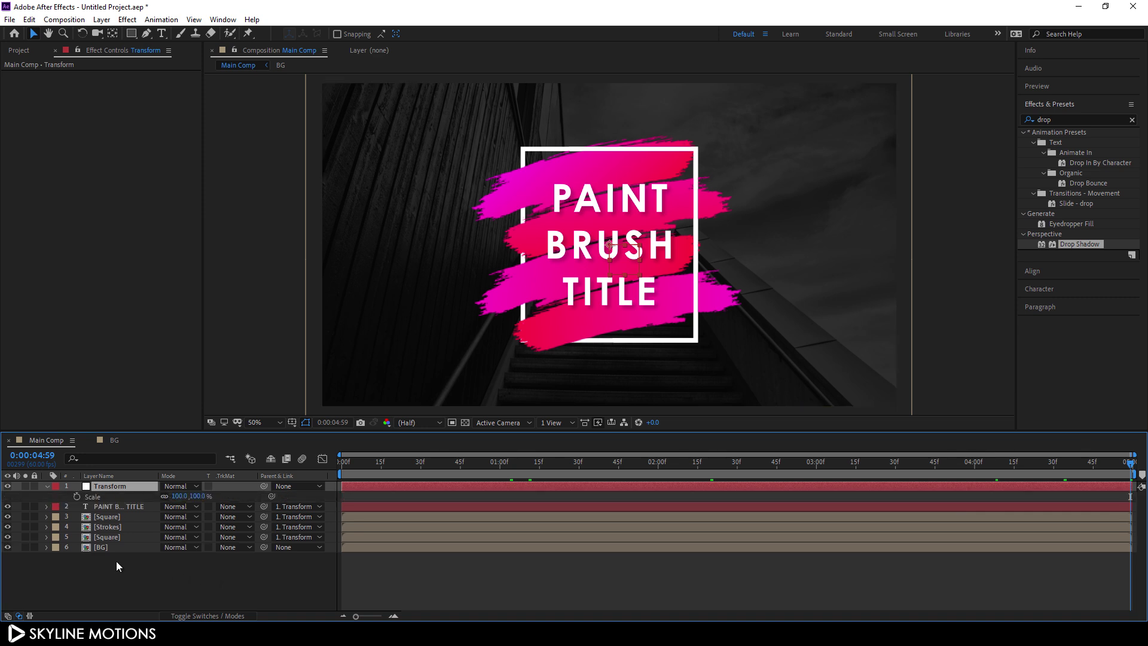
left_click(77, 497)
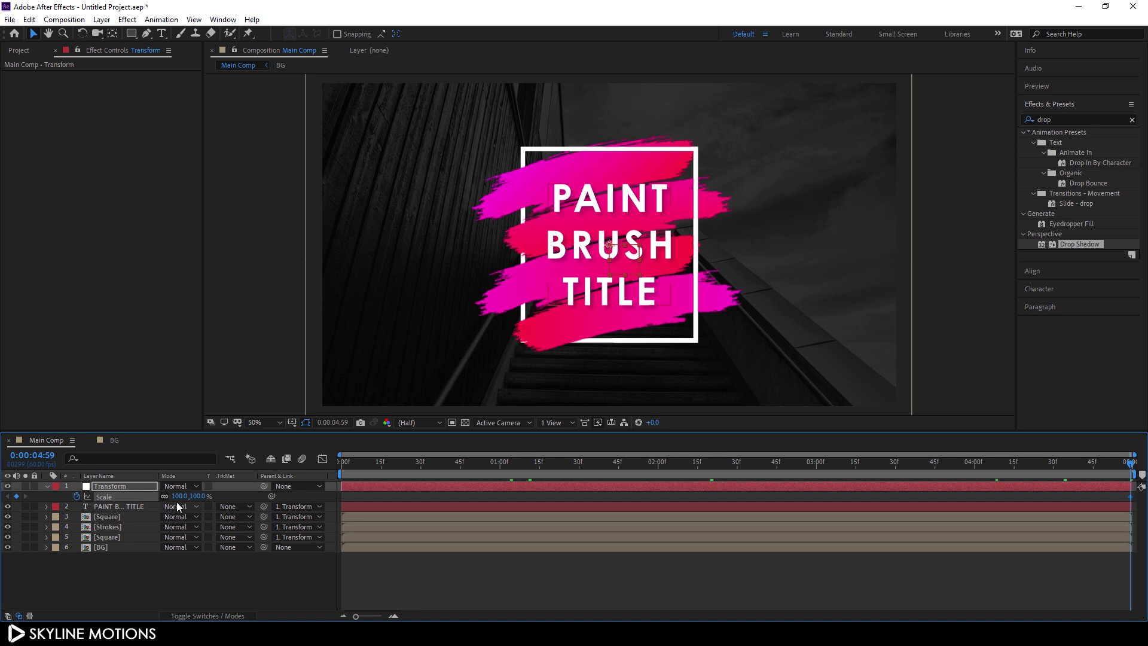
Keyframe the Transform null's Scale at 110% on the first frame, collapse its properties, and scrub through the animation.
left_click_drag(551, 461, 328, 475)
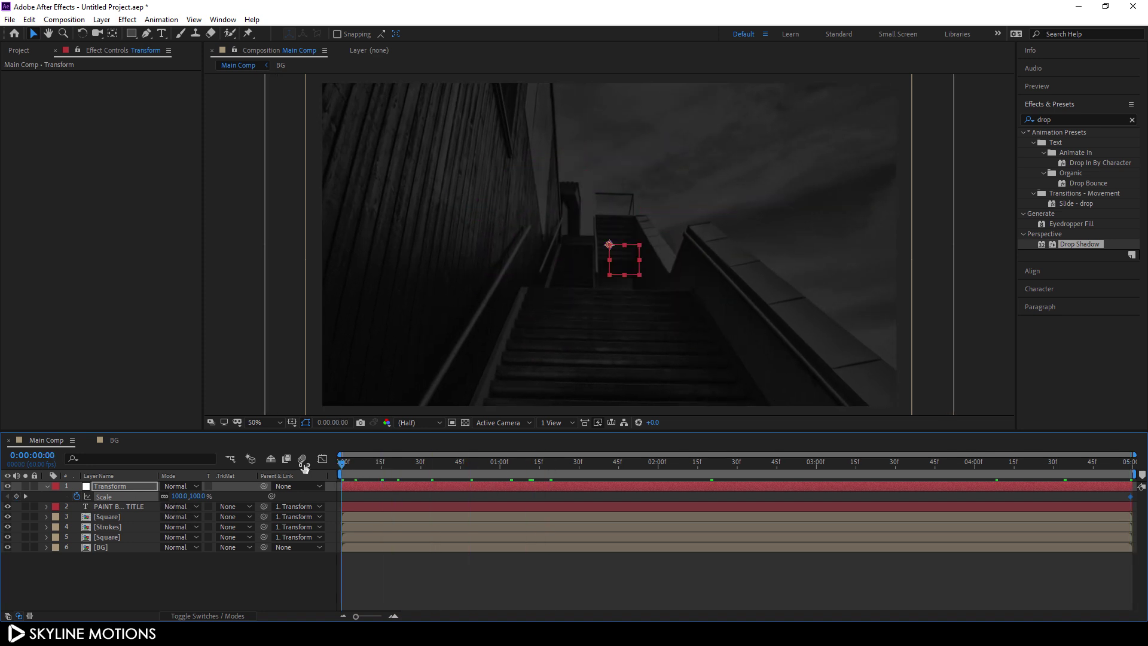
left_click(199, 496)
type("110")
key("Return")
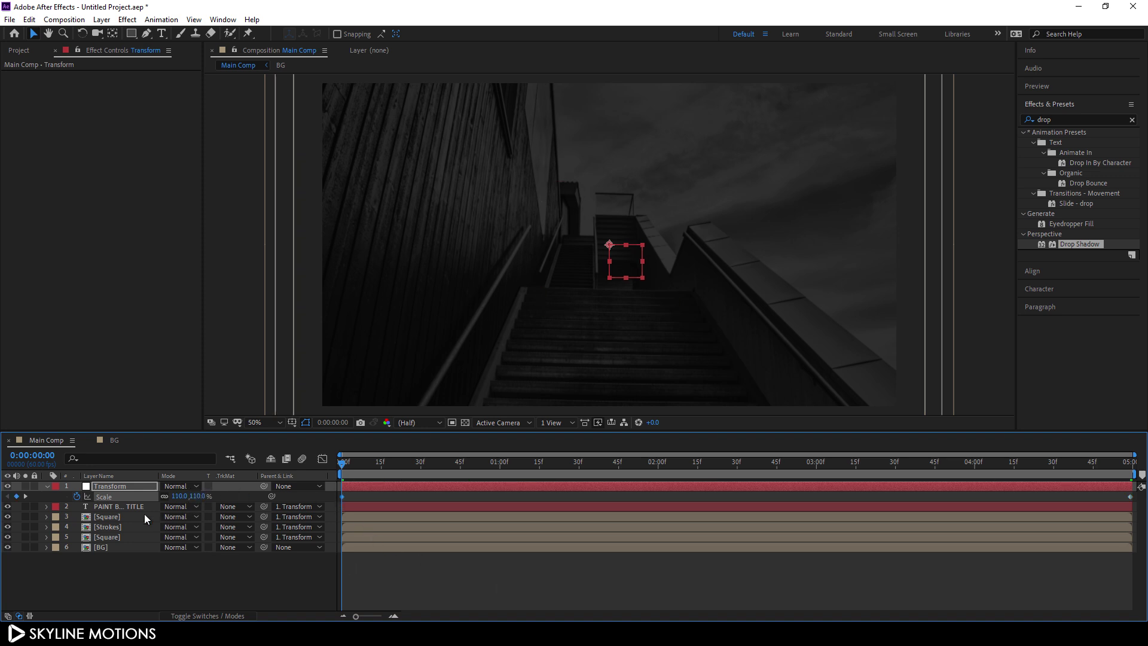
left_click(45, 486)
left_click_drag(347, 464, 679, 486)
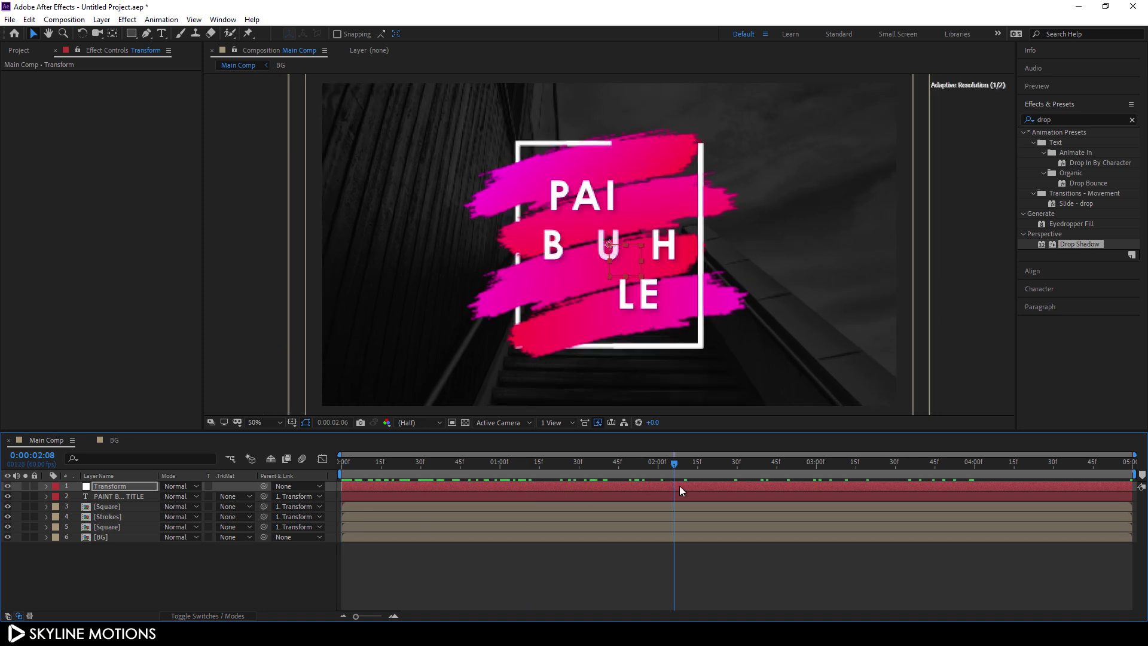
left_click_drag(520, 464, 611, 463)
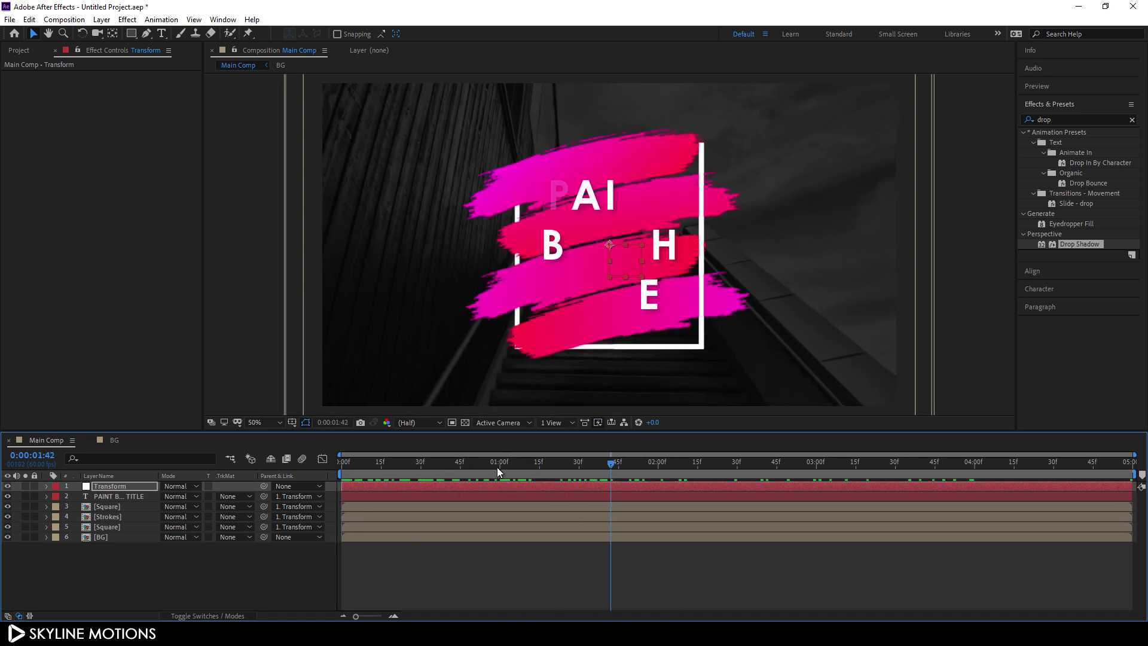
left_click_drag(529, 464, 1131, 464)
Add an adjustment layer above all other layers and rename it Color.
left_click(202, 579)
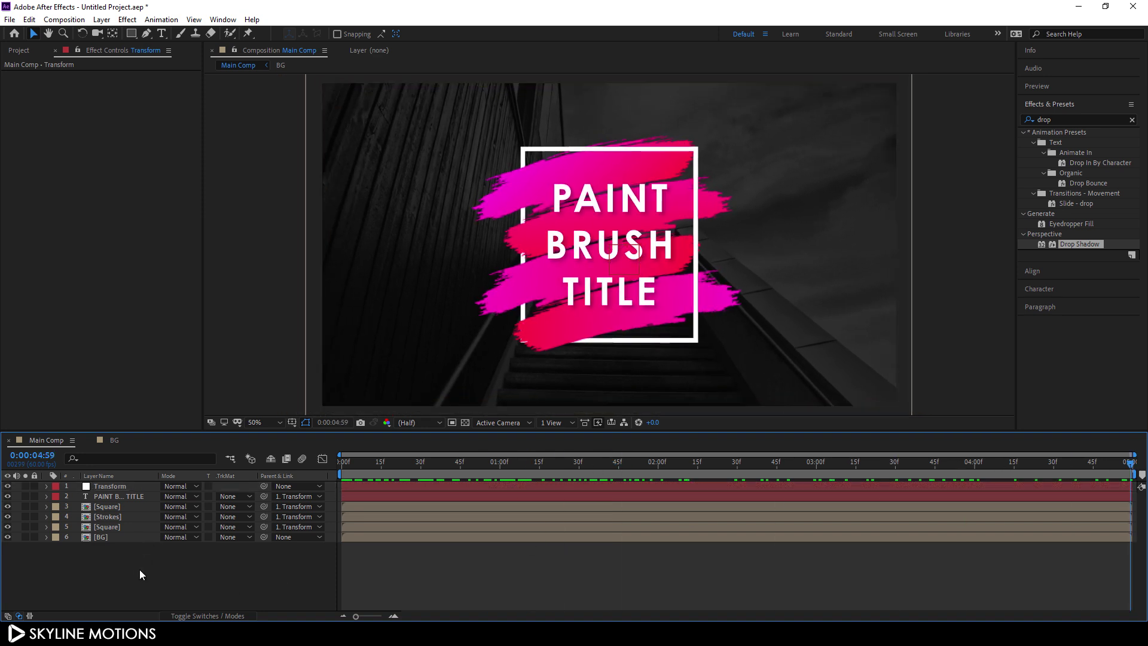
left_click(102, 20)
mouse_move(117, 32)
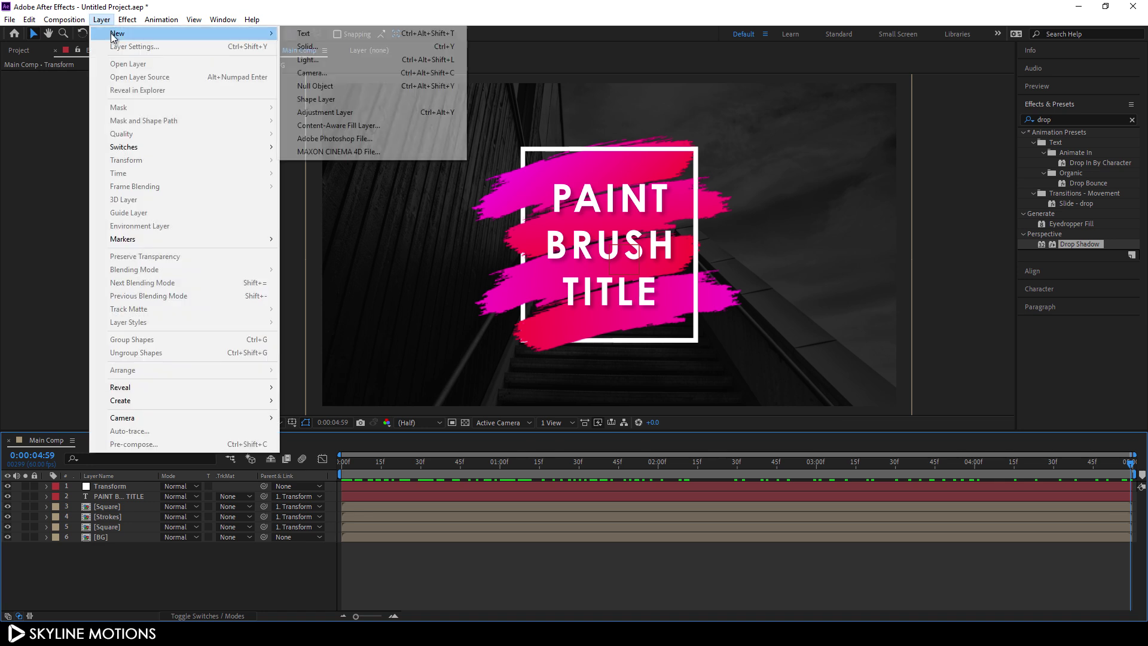
left_click(343, 117)
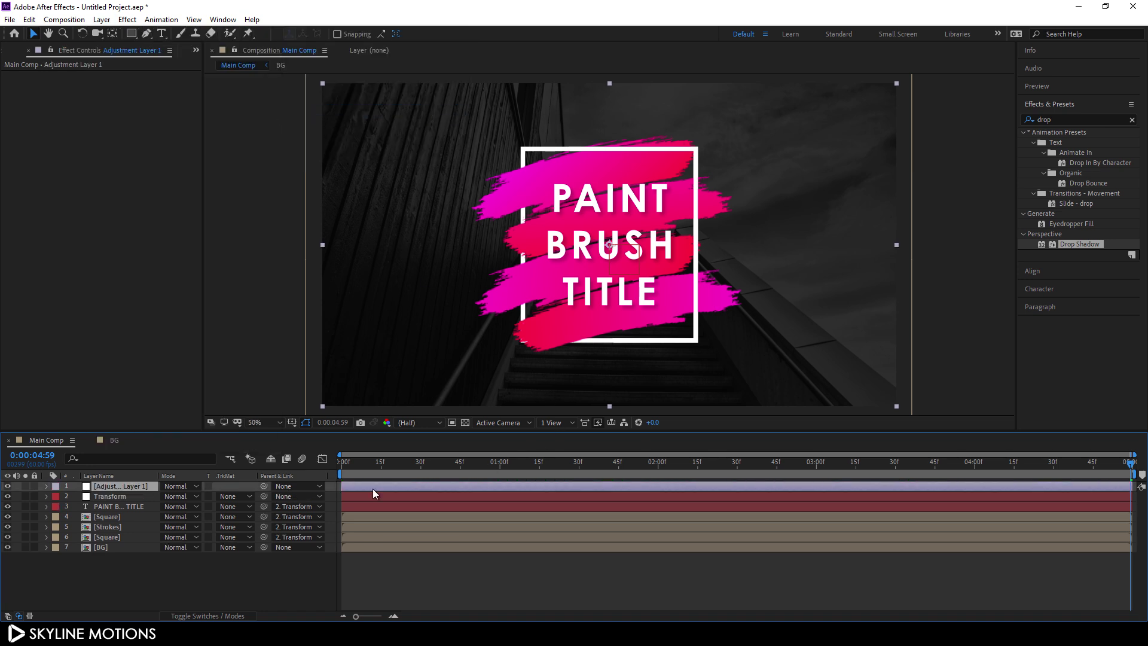
right_click(131, 486)
left_click(162, 477)
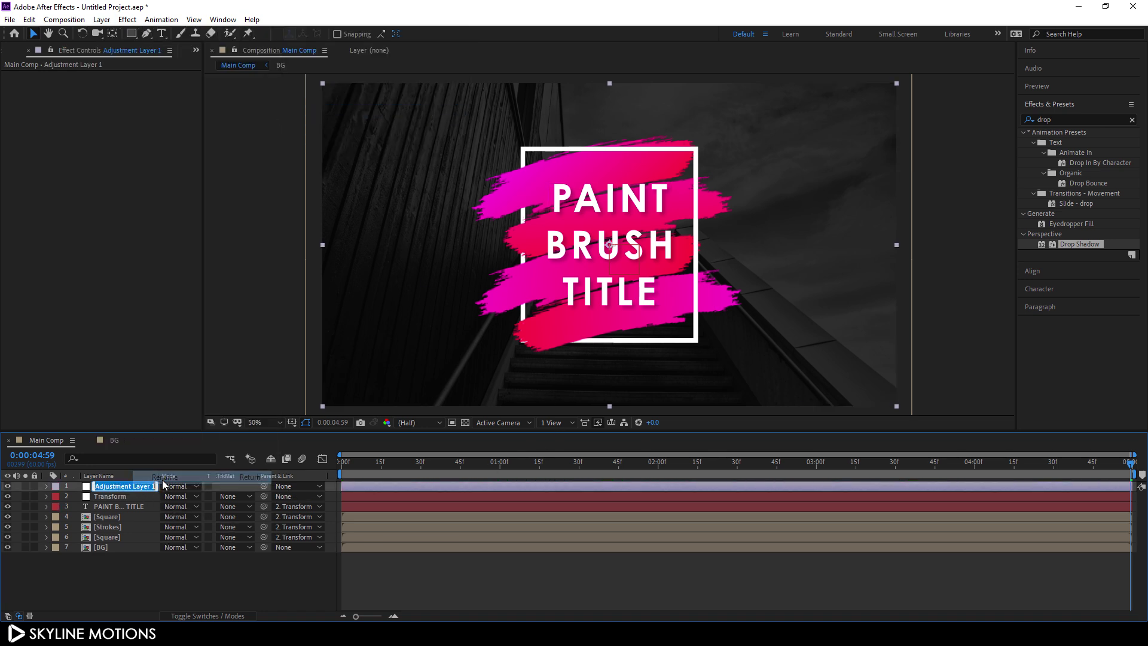
type("C")
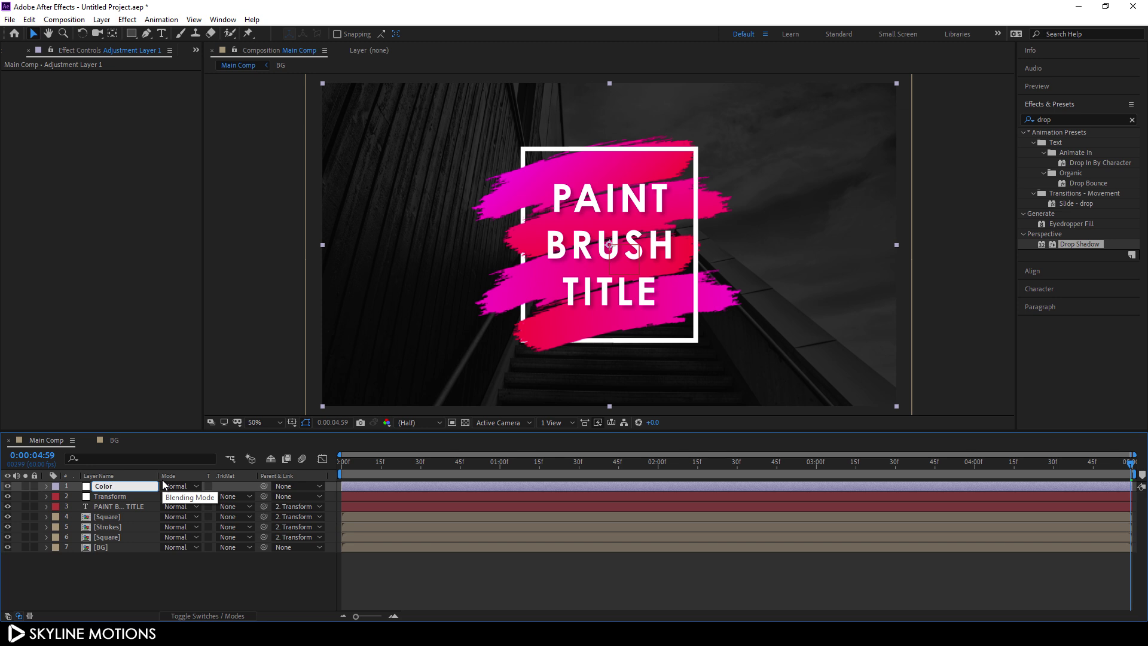
type("olor")
key("Return")
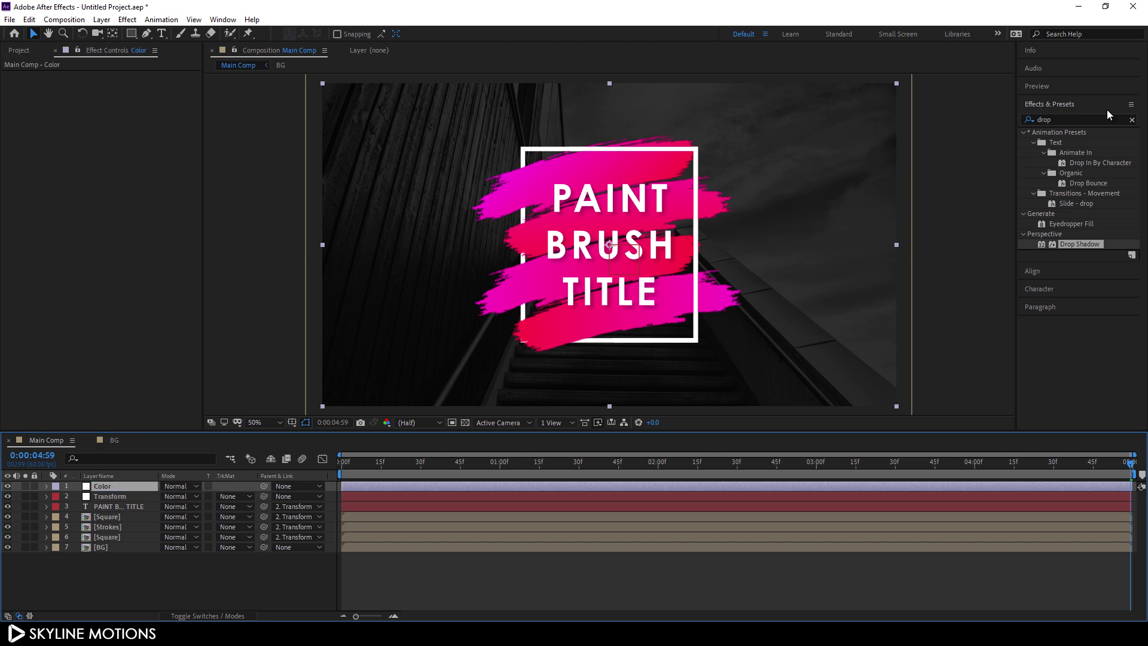
Apply the Hue/Saturation effect to the Color layer and set its Master Hue to 229°.
left_click(1132, 119)
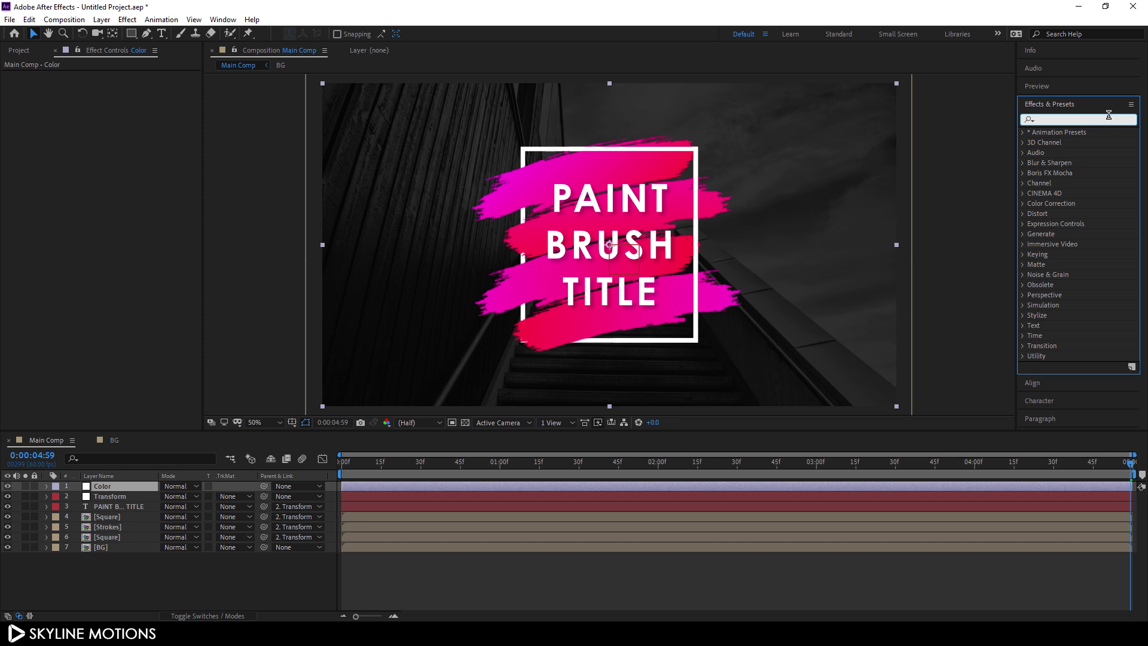
type("hue")
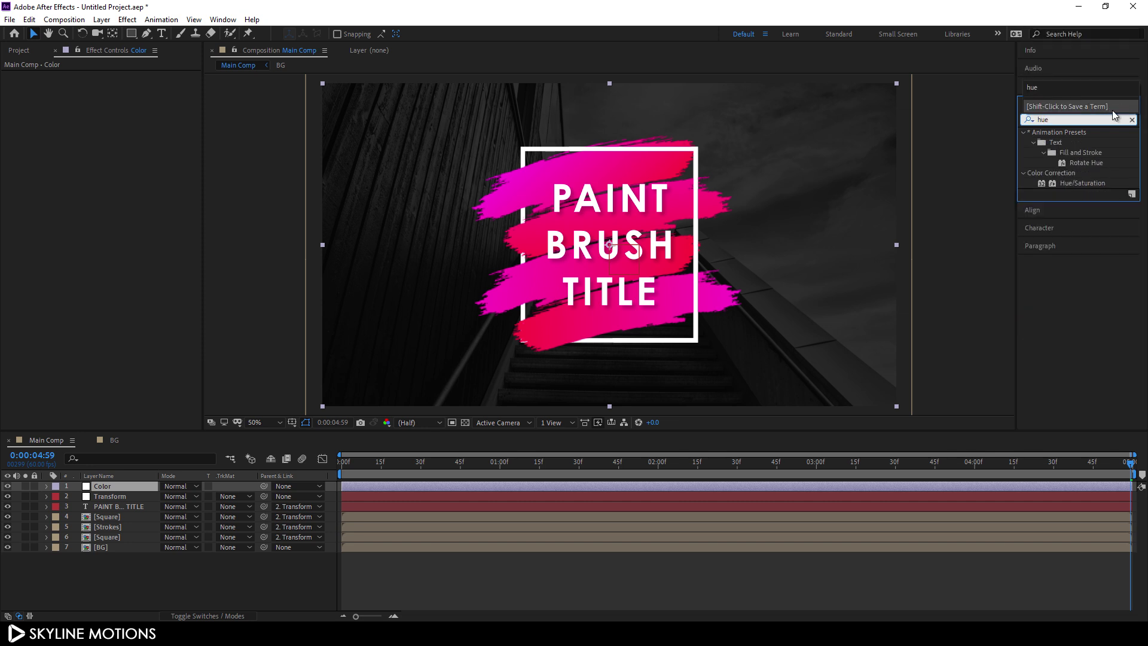
left_click(1094, 183)
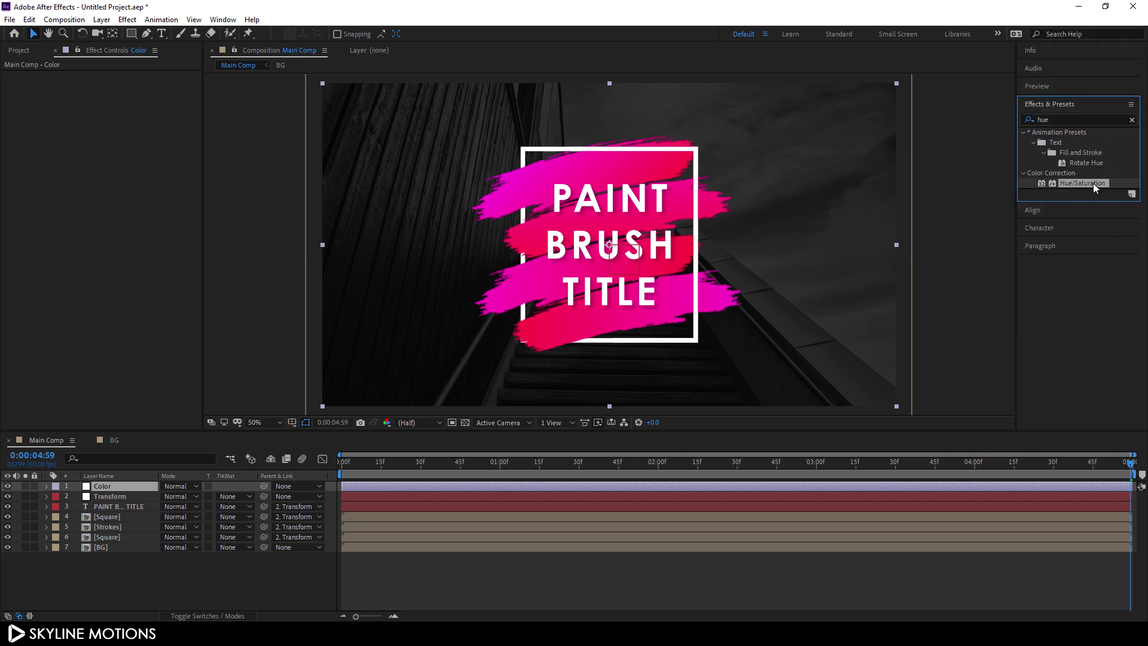
left_click_drag(1092, 183, 139, 489)
mouse_move(132, 134)
left_mouse_down()
mouse_move(311, 179)
mouse_move(370, 231)
left_mouse_up()
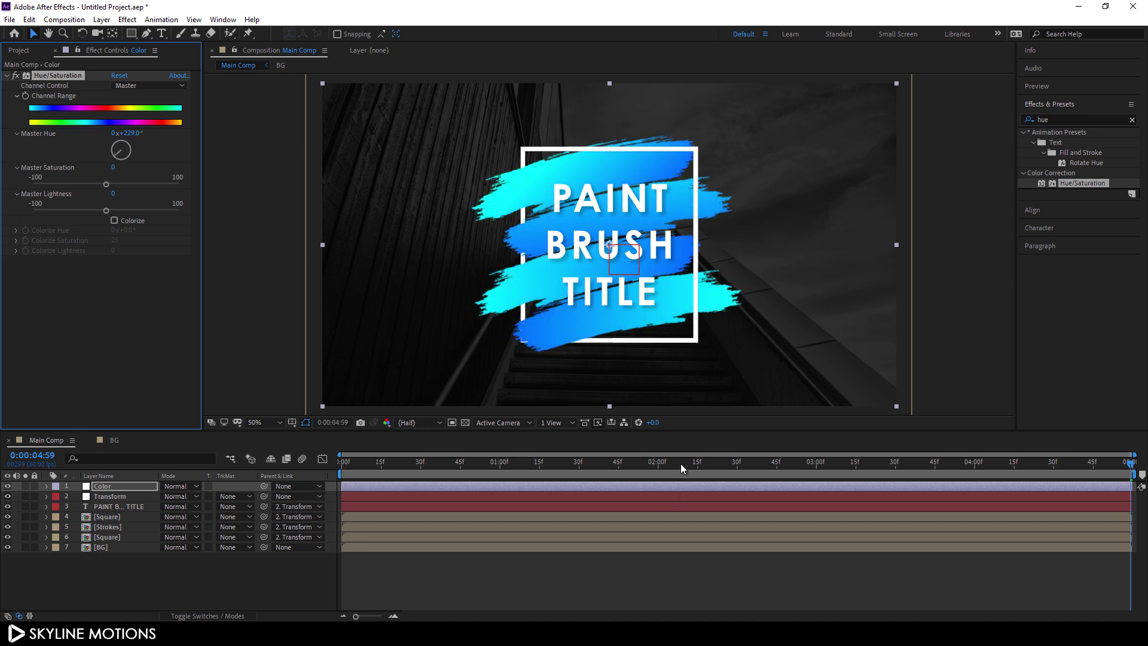
Return to the first frame and enable motion blur for Main Comp and all of its layers.
left_click_drag(680, 463, 308, 475)
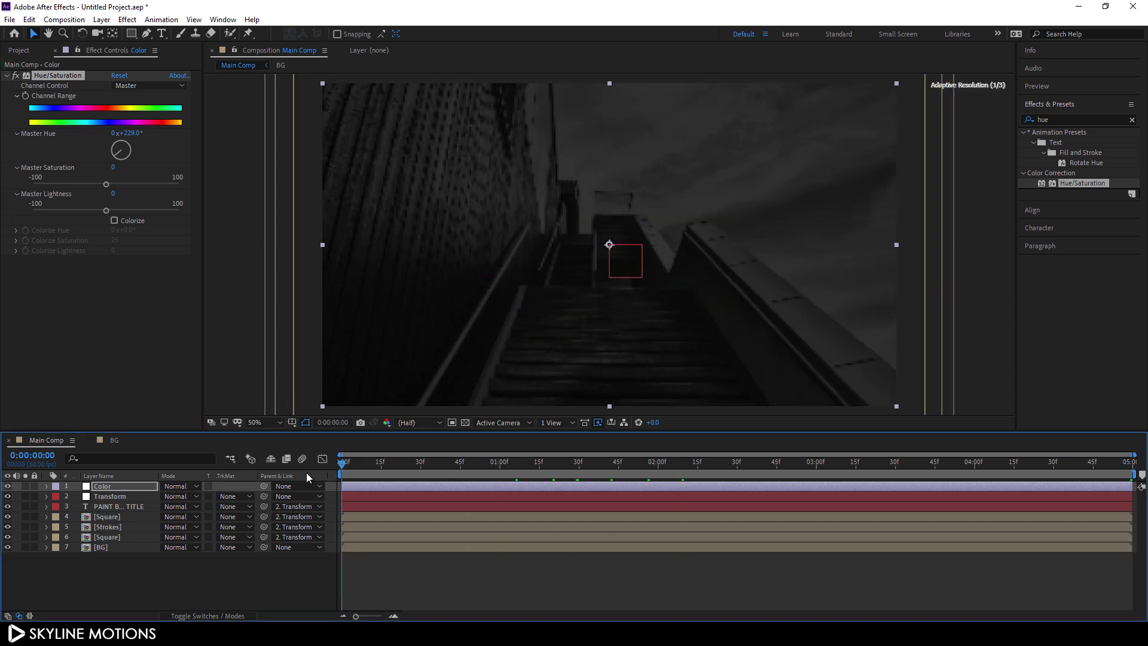
left_click(300, 559)
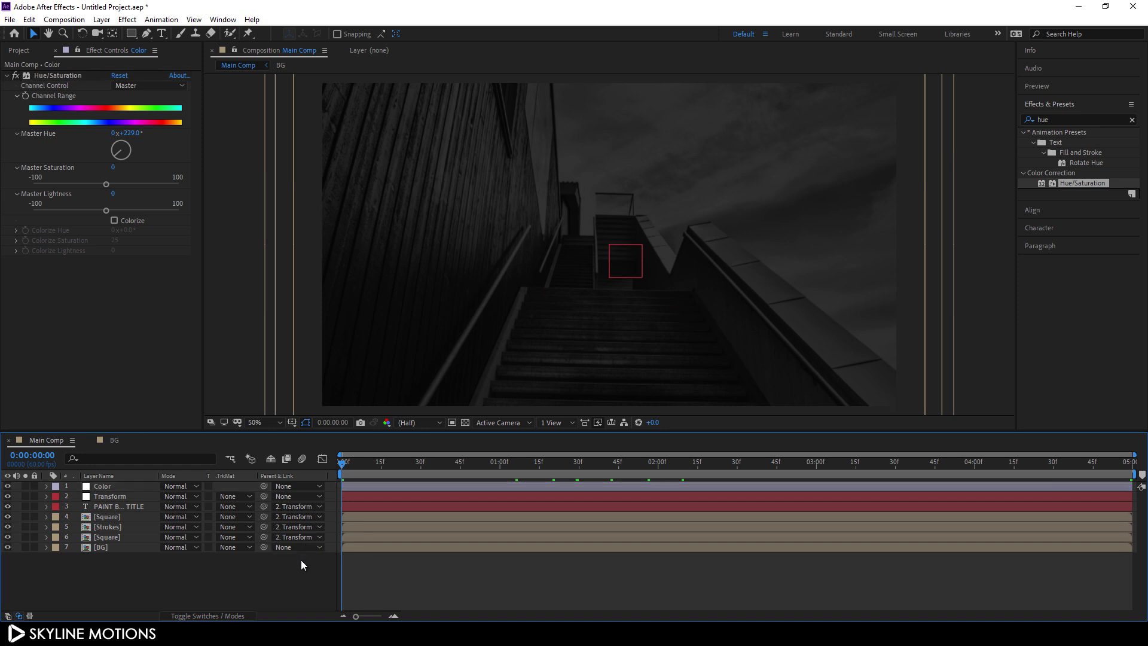
left_click(303, 460)
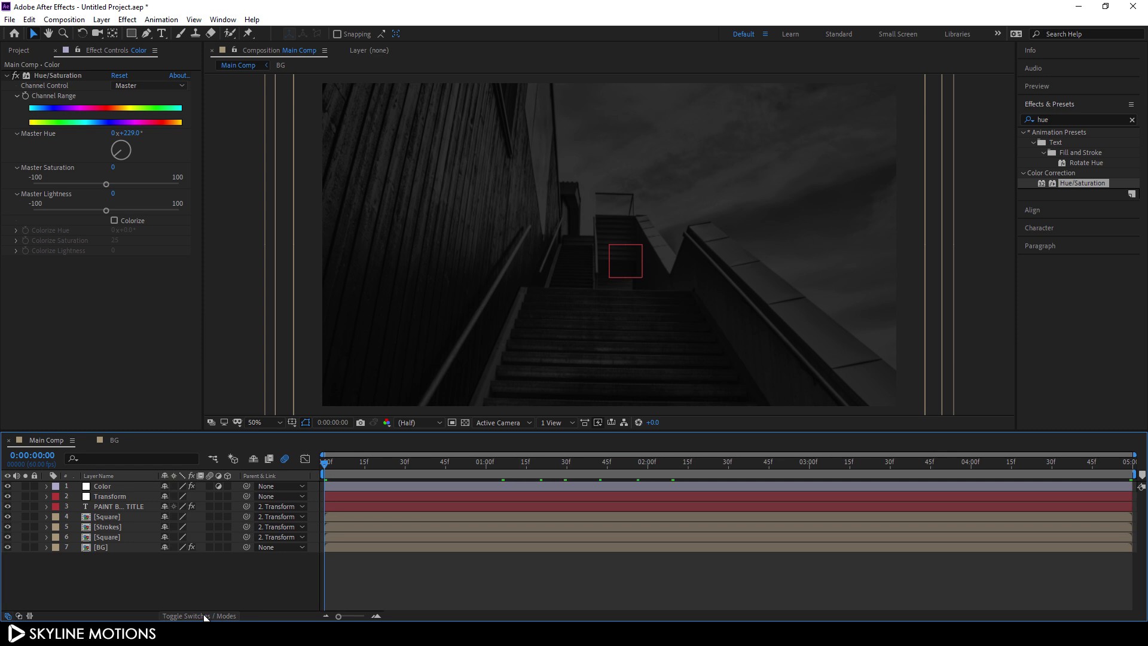
left_click(204, 616)
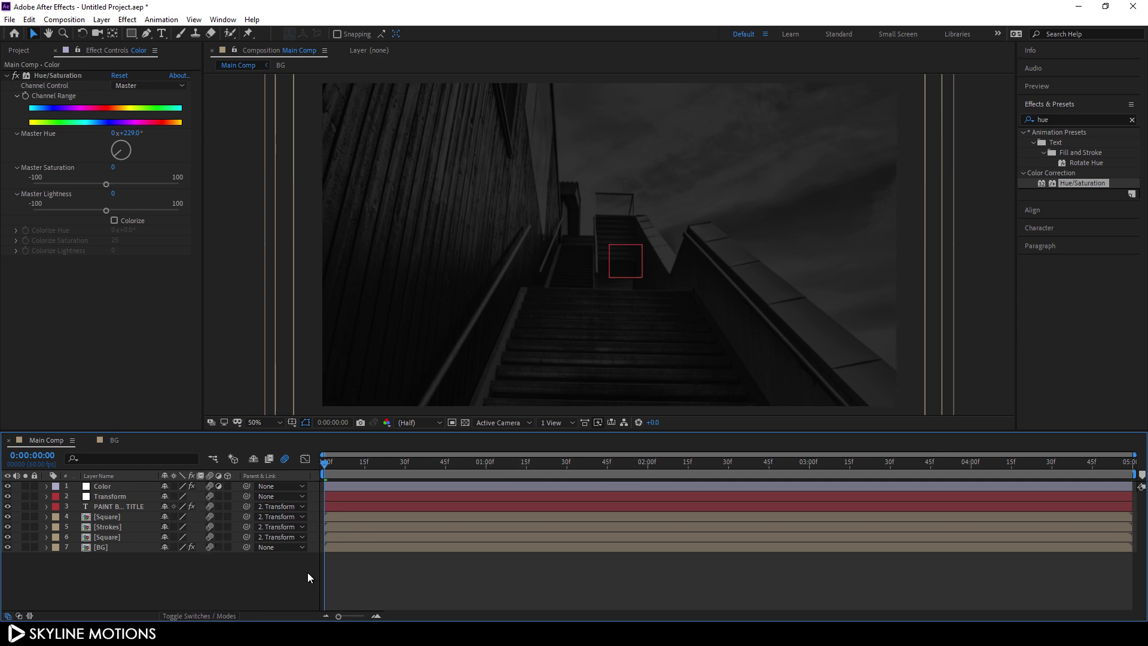
left_click_drag(369, 482, 370, 442)
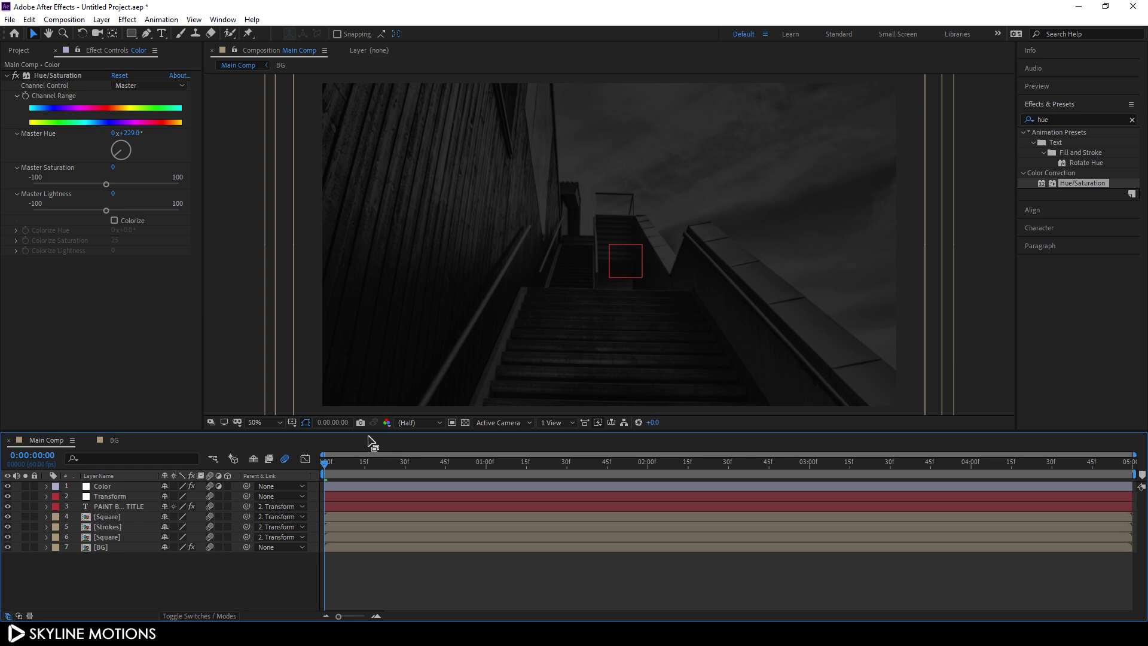
Fit the composition to its viewer, maximize the Composition panel, and preview the finished title animation from the first frame.
left_click(262, 421)
left_click(268, 212)
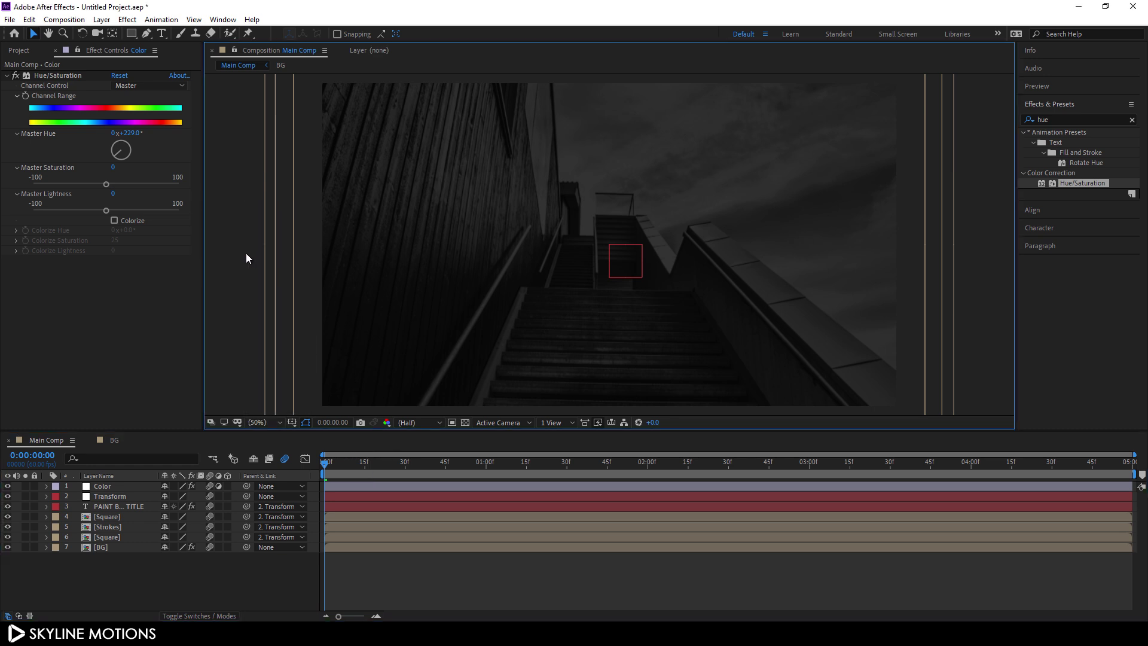
key("grave")
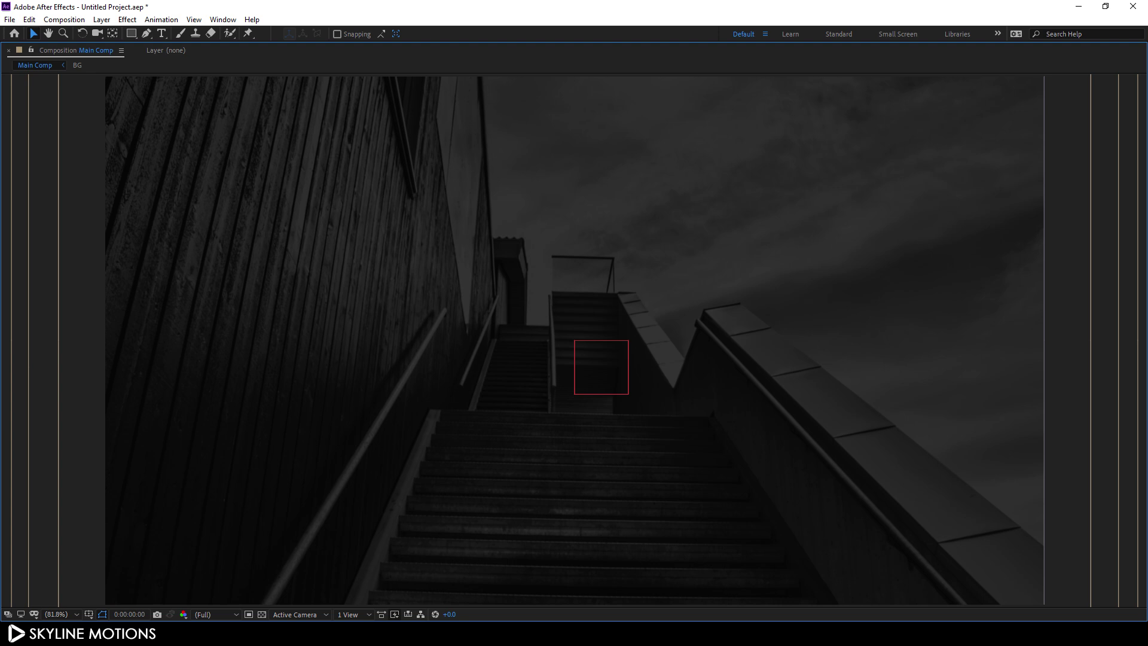
key("space")
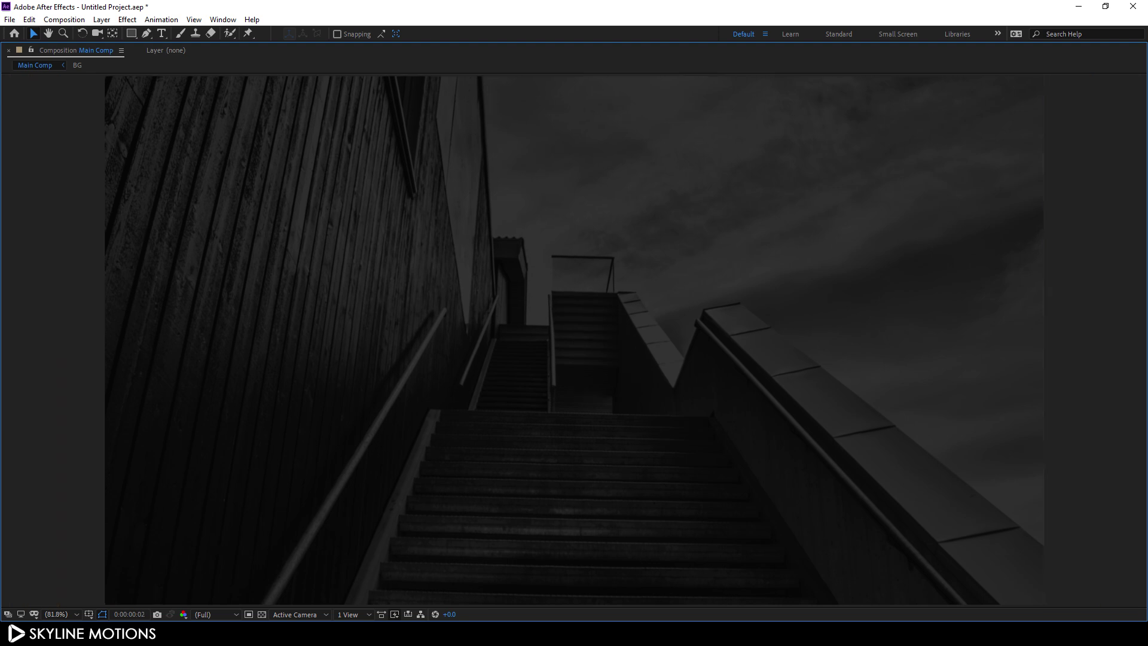